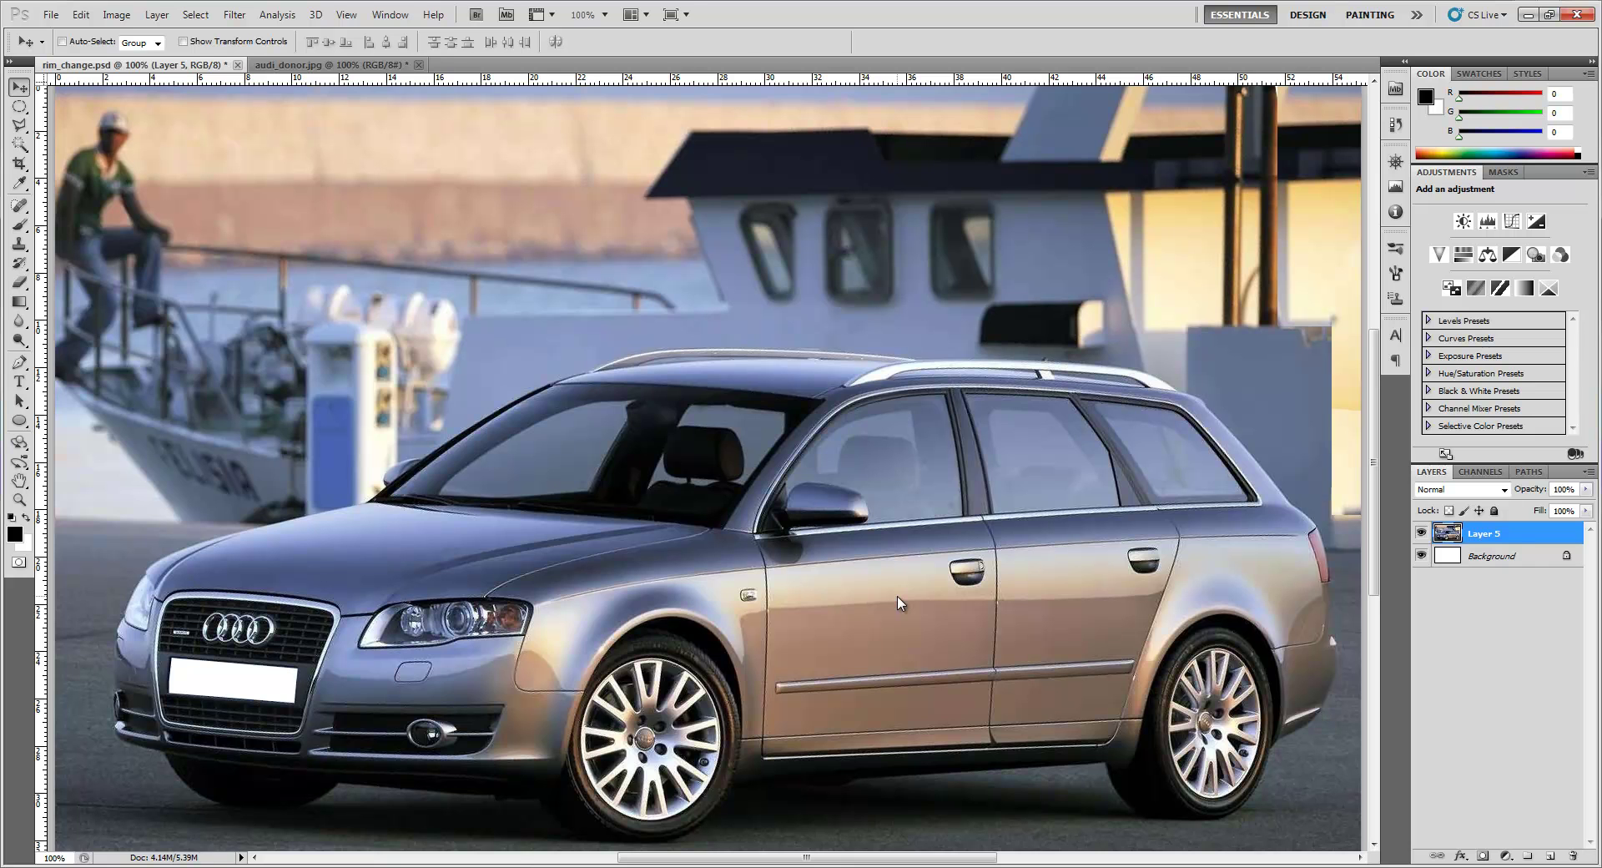
Step: Pan the wagon photo and the donor Audi photo to compare them and view the donor's multi-spoke front wheel
mouse_move(785, 642)
mouse_down()
mouse_move(787, 611)
mouse_move(773, 644)
mouse_move(775, 627)
mouse_up()
click(358, 65)
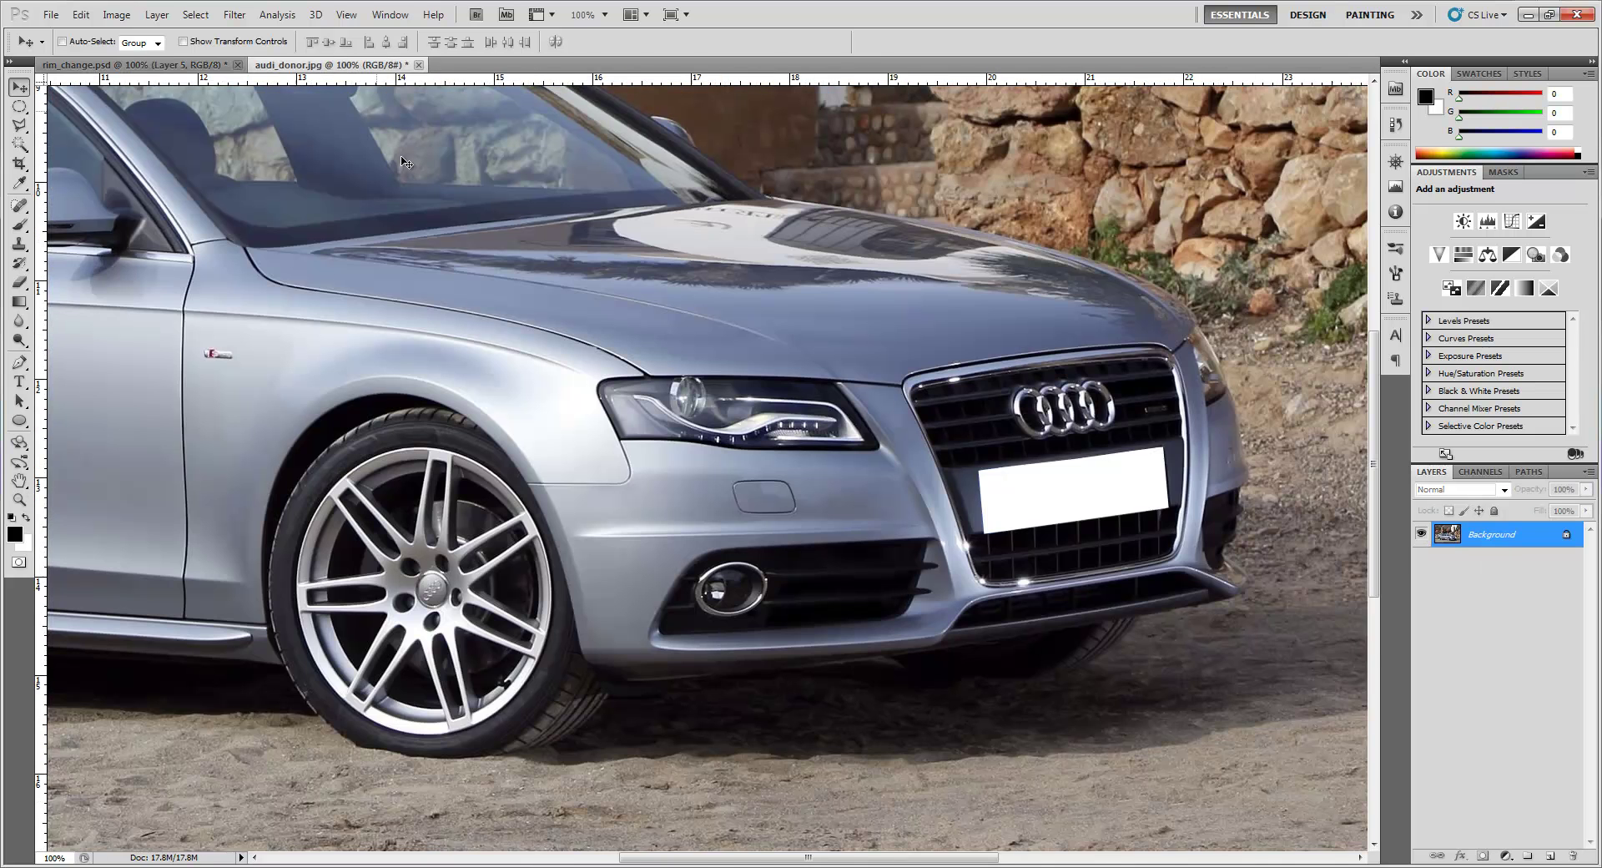
drag(408, 488, 868, 467)
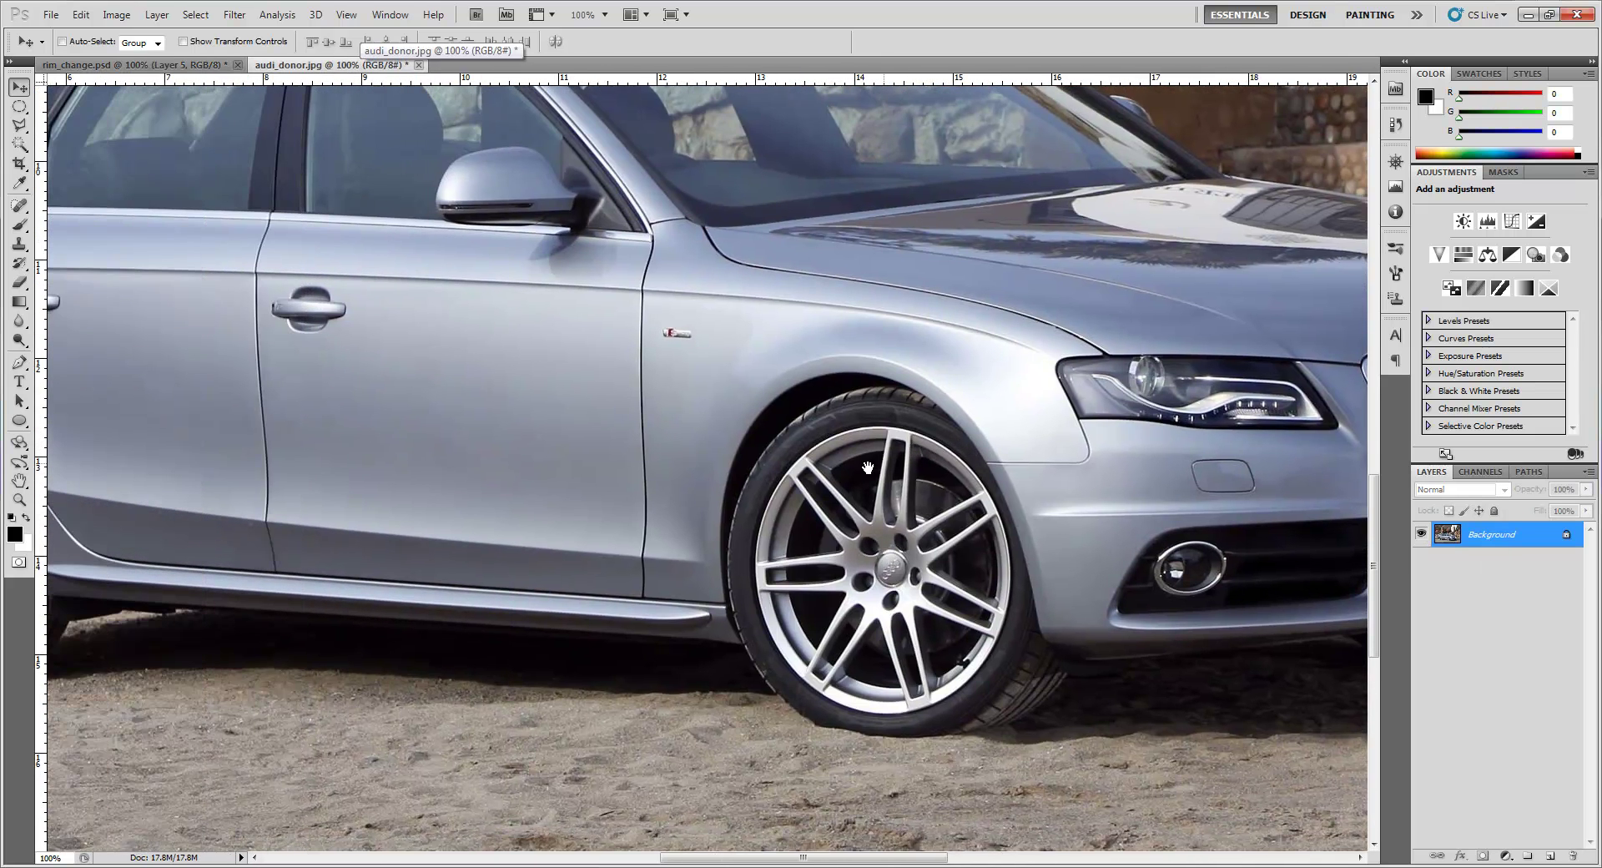
drag(536, 433, 243, 429)
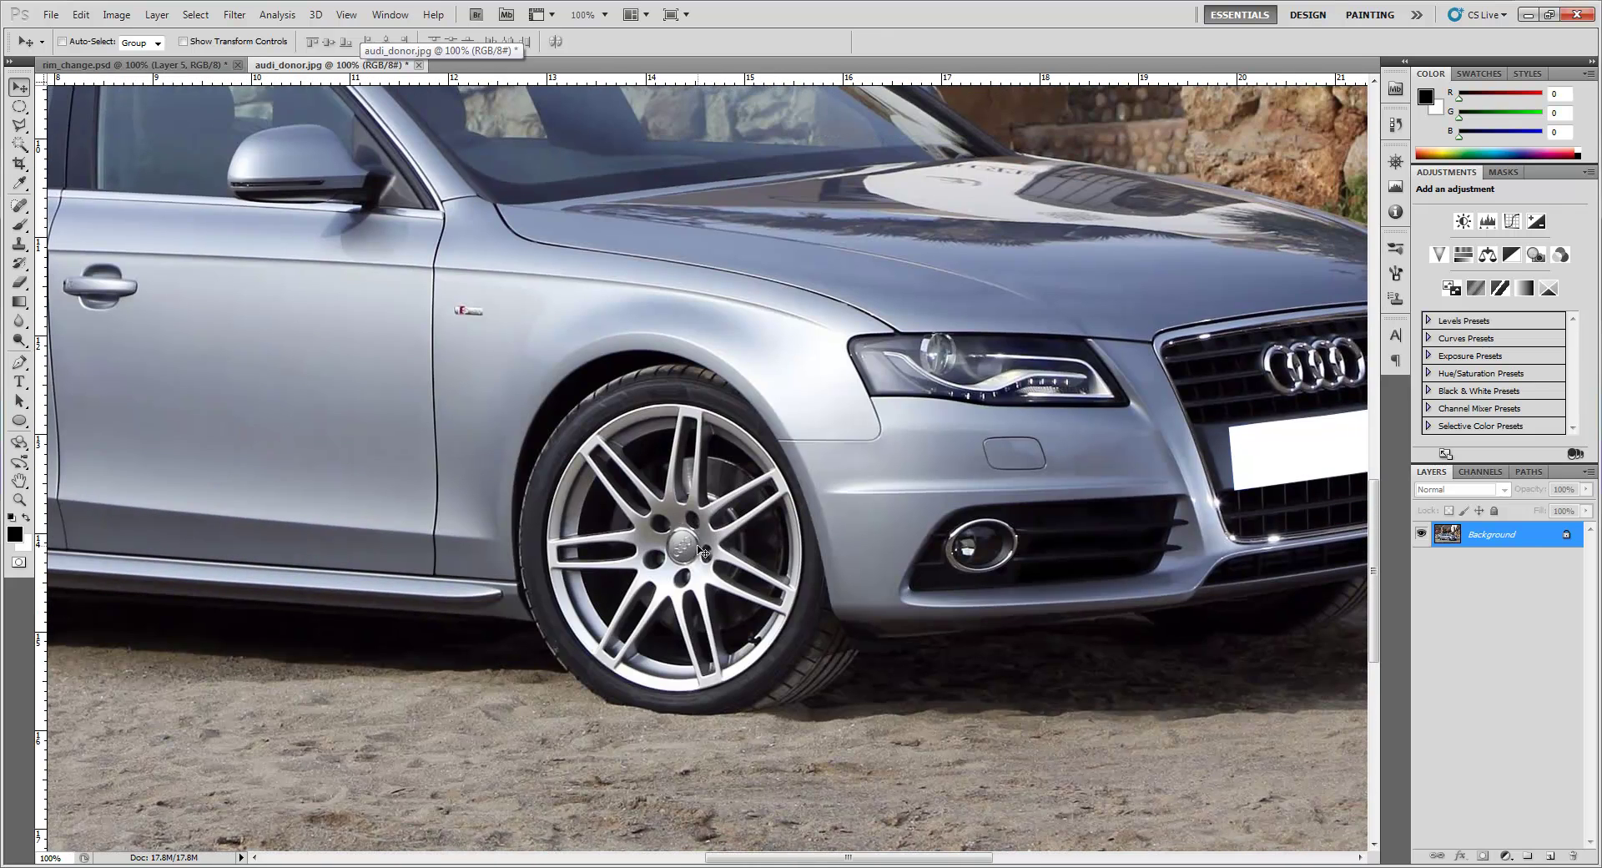
click(146, 65)
scroll(536, 517, down, 1)
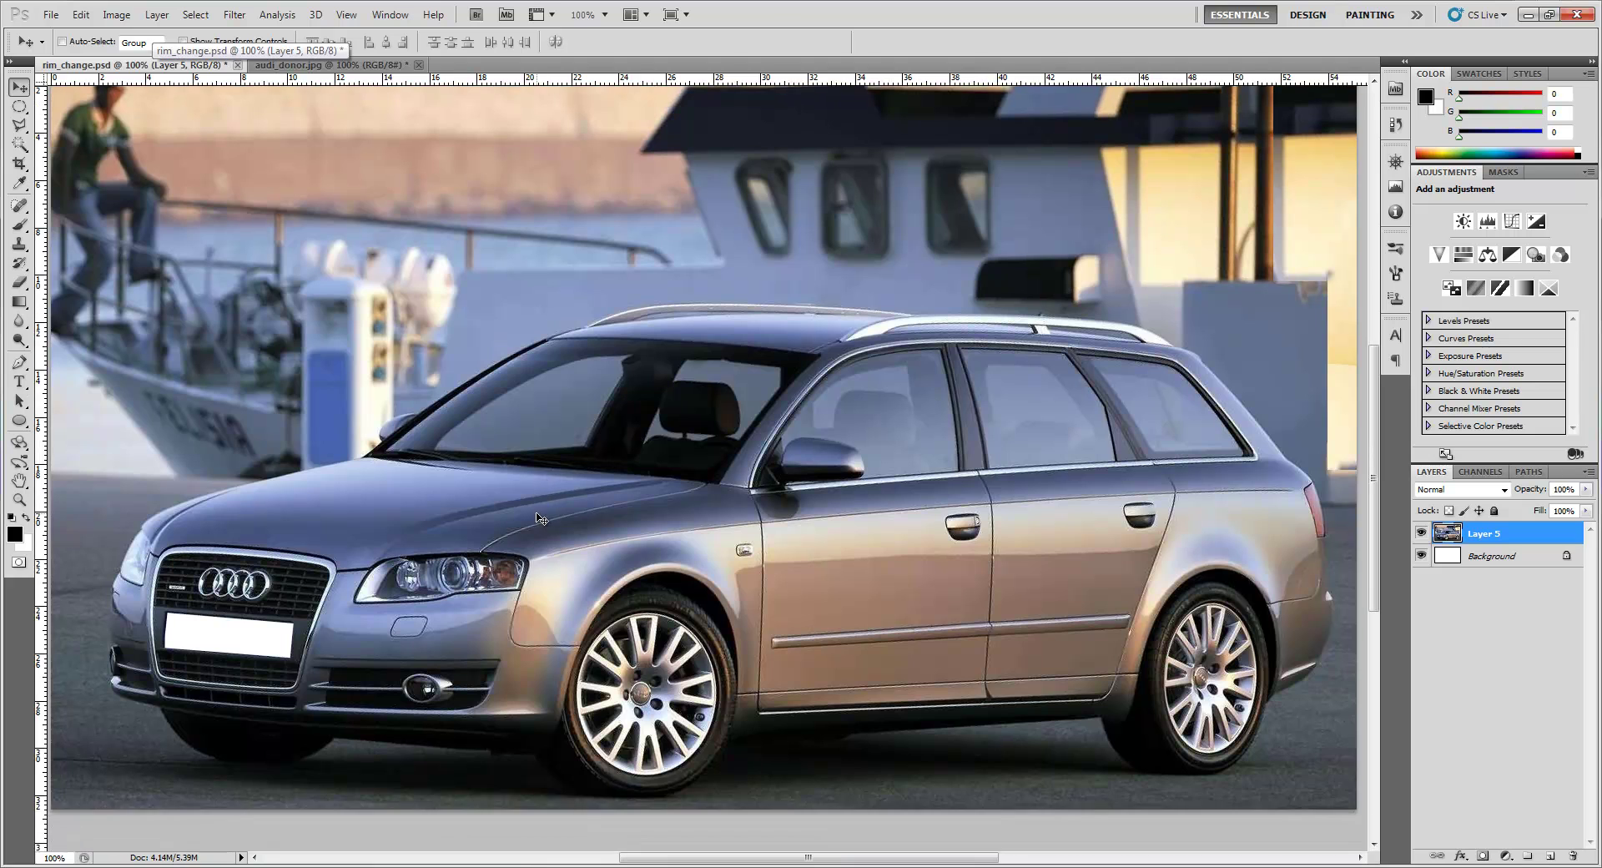
scroll(537, 517, up, 1)
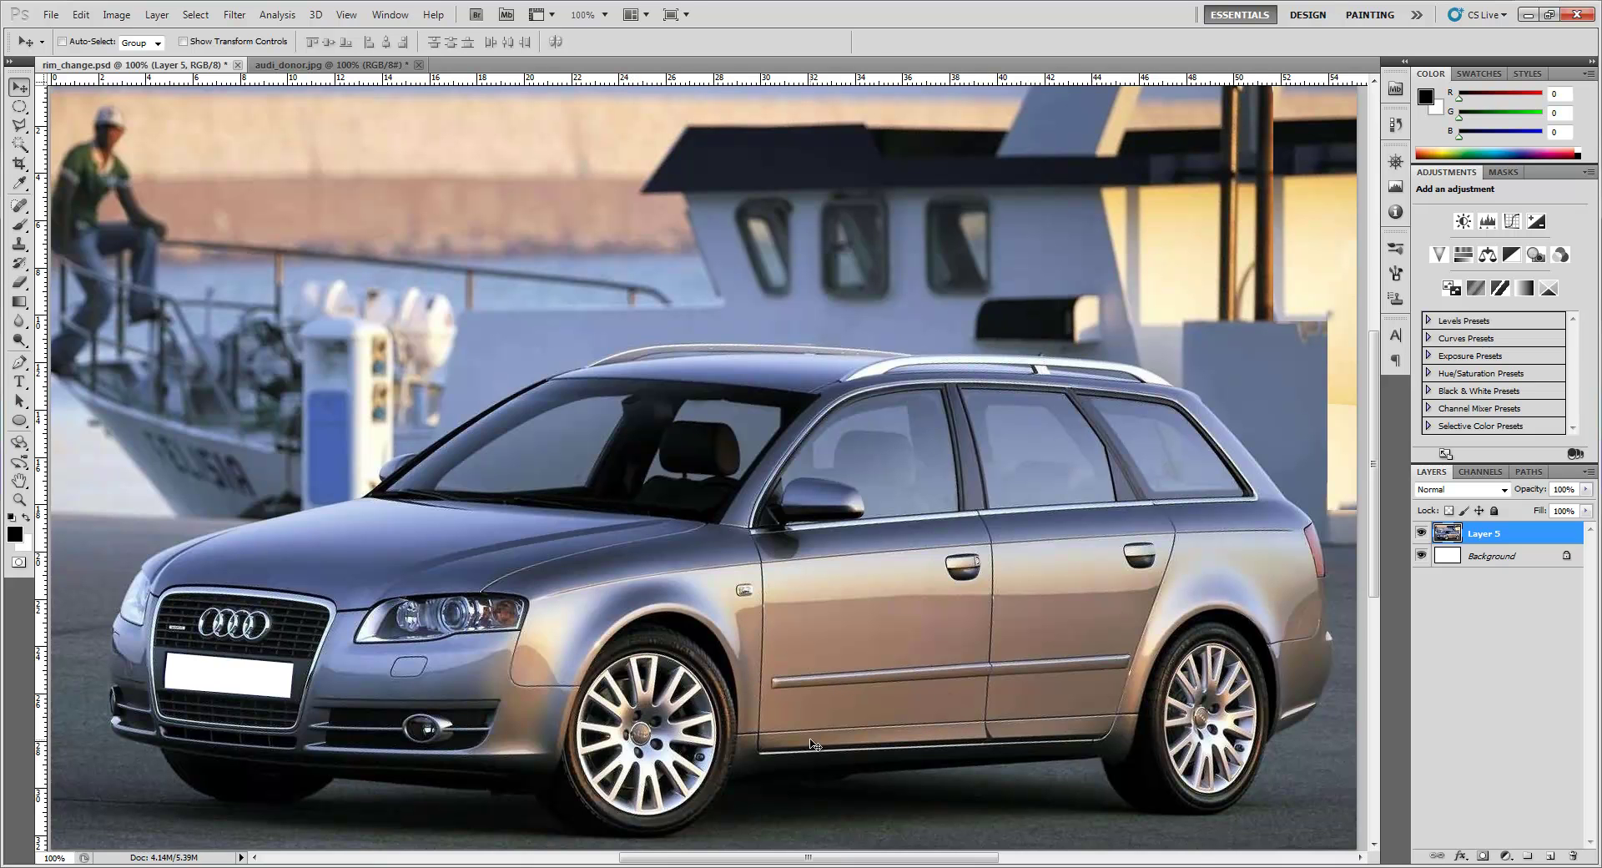
Step: Pan the donor Audi photo to centre its front wheel in view
click(294, 65)
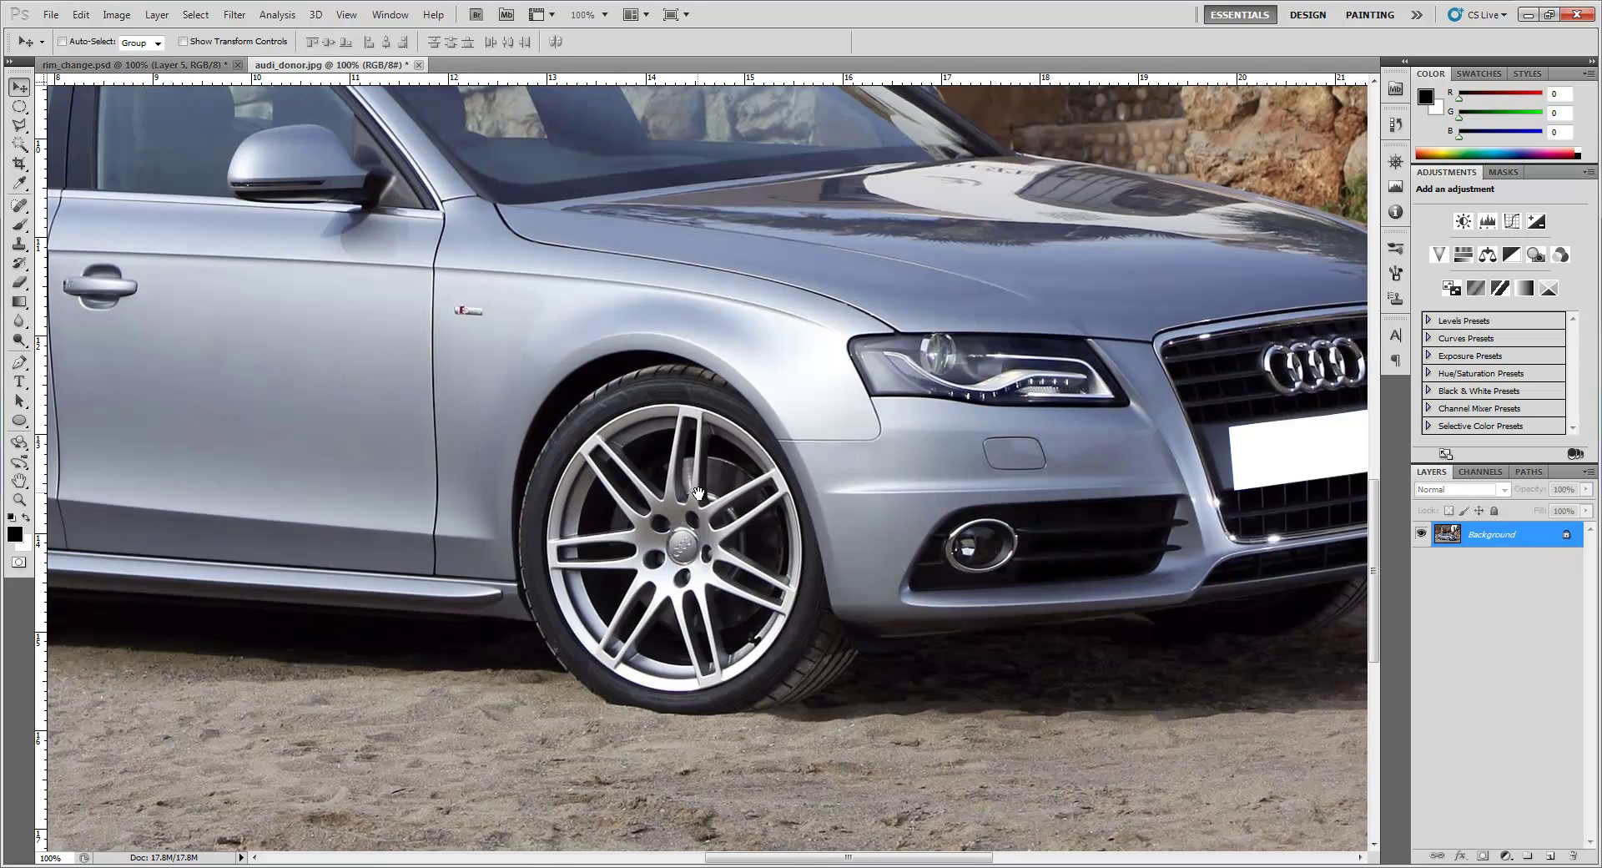
key(space)
drag(699, 494, 737, 466)
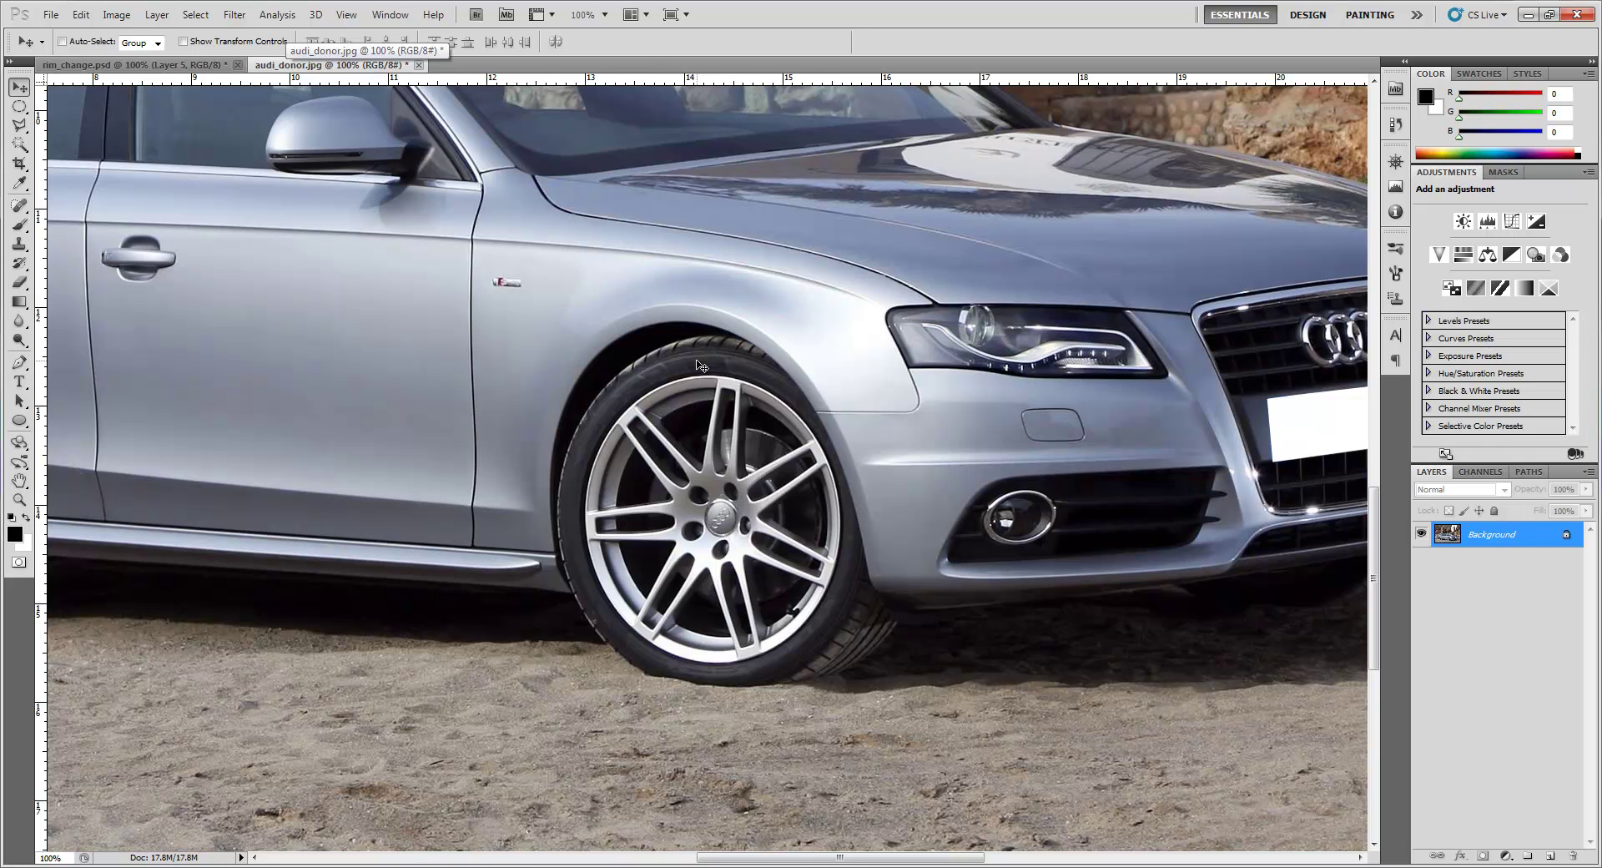
drag(571, 404, 631, 396)
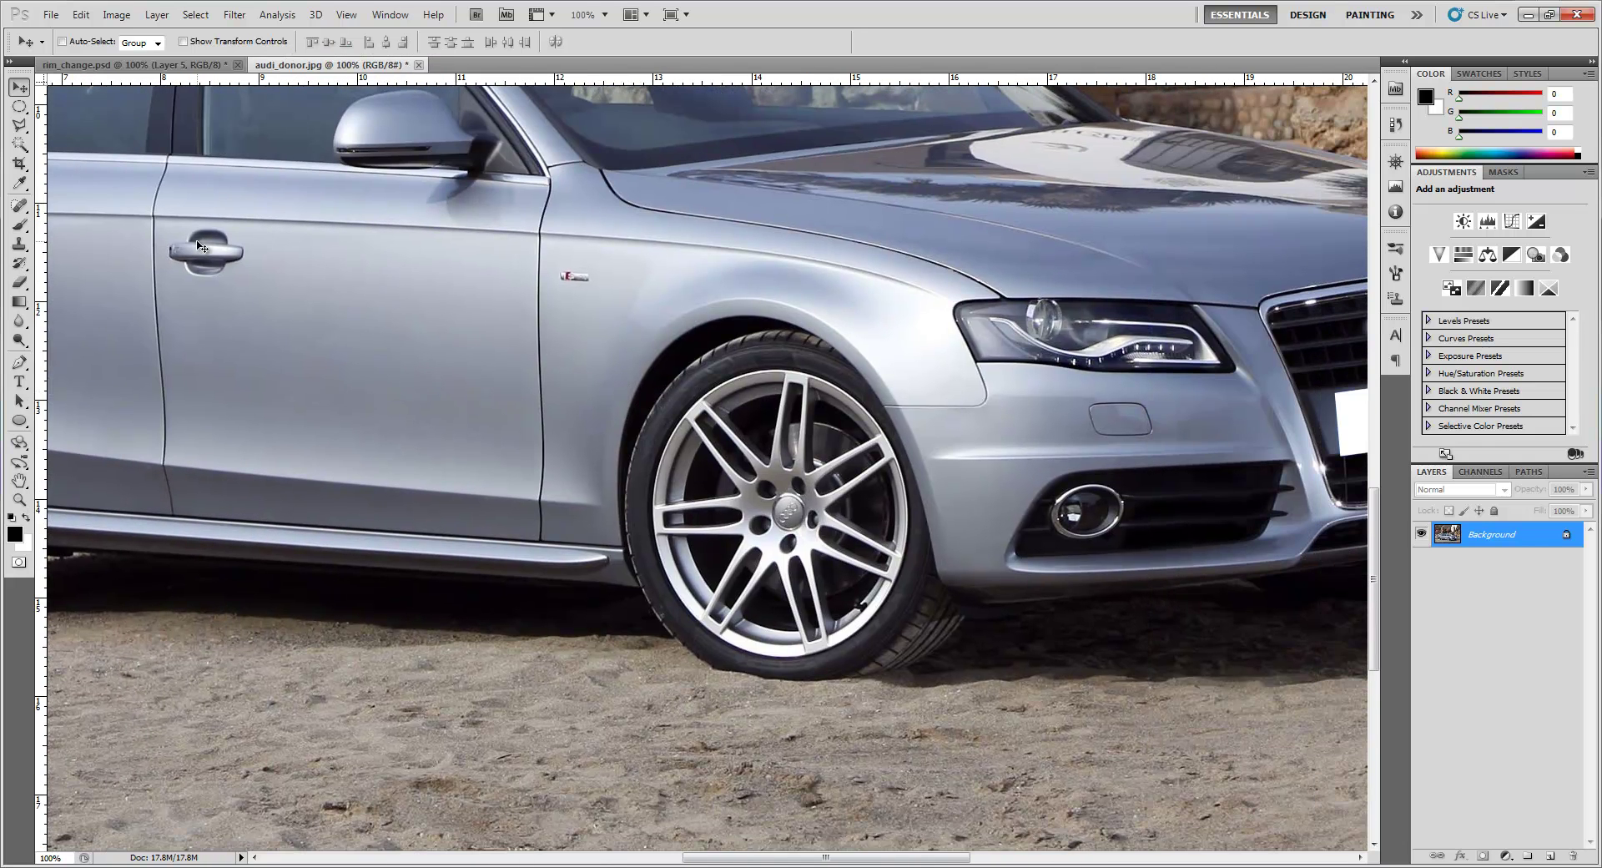
Step: Select the Elliptical Marquee Tool from the marquee flyout
click(20, 107)
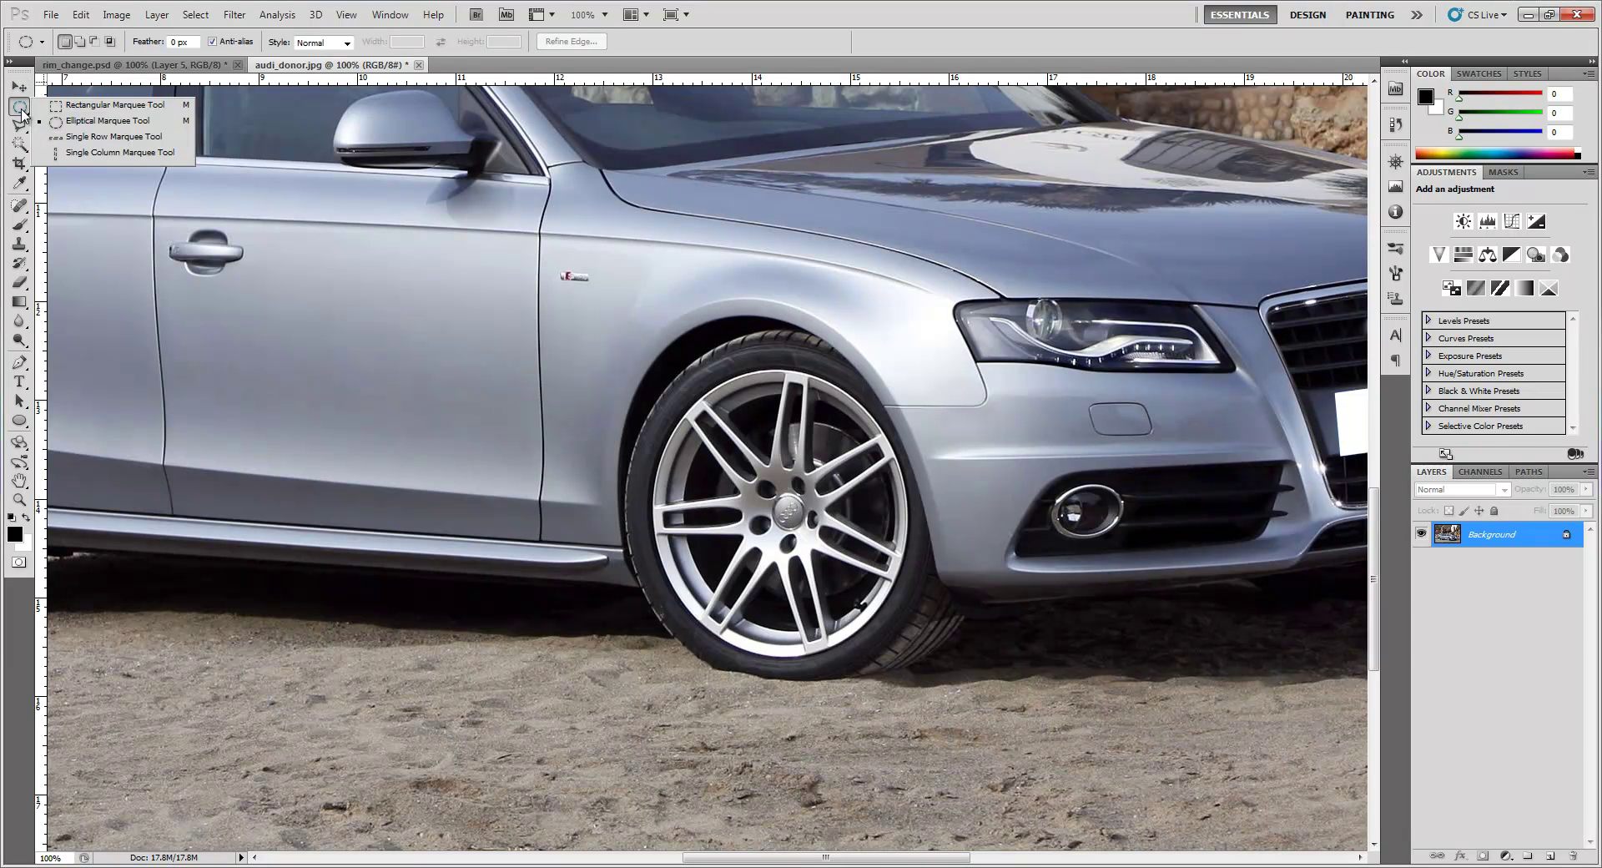
click(134, 122)
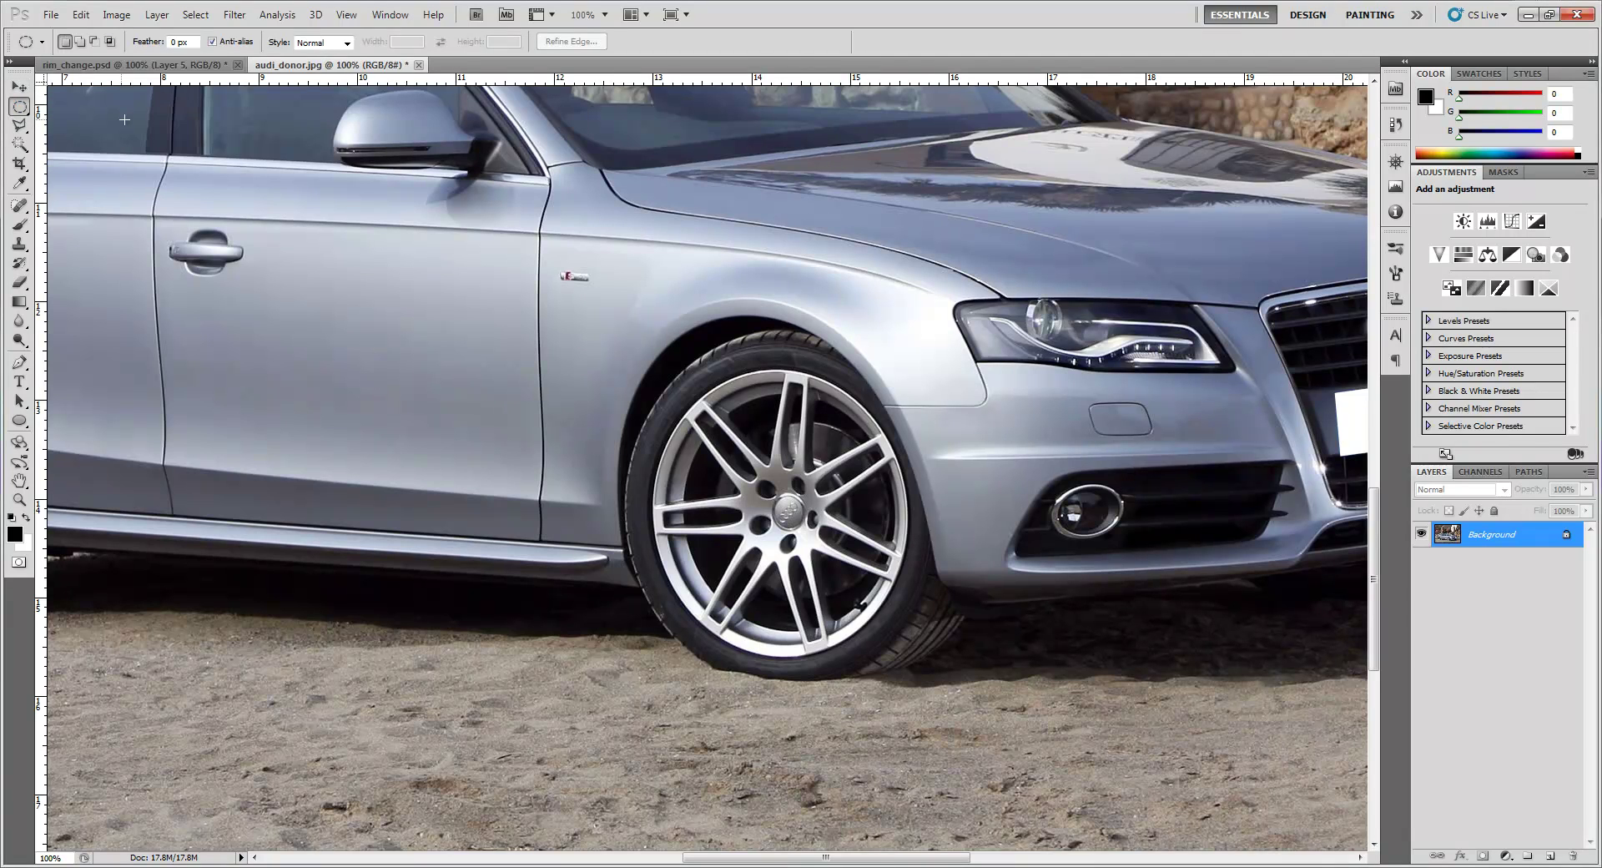
click(18, 109)
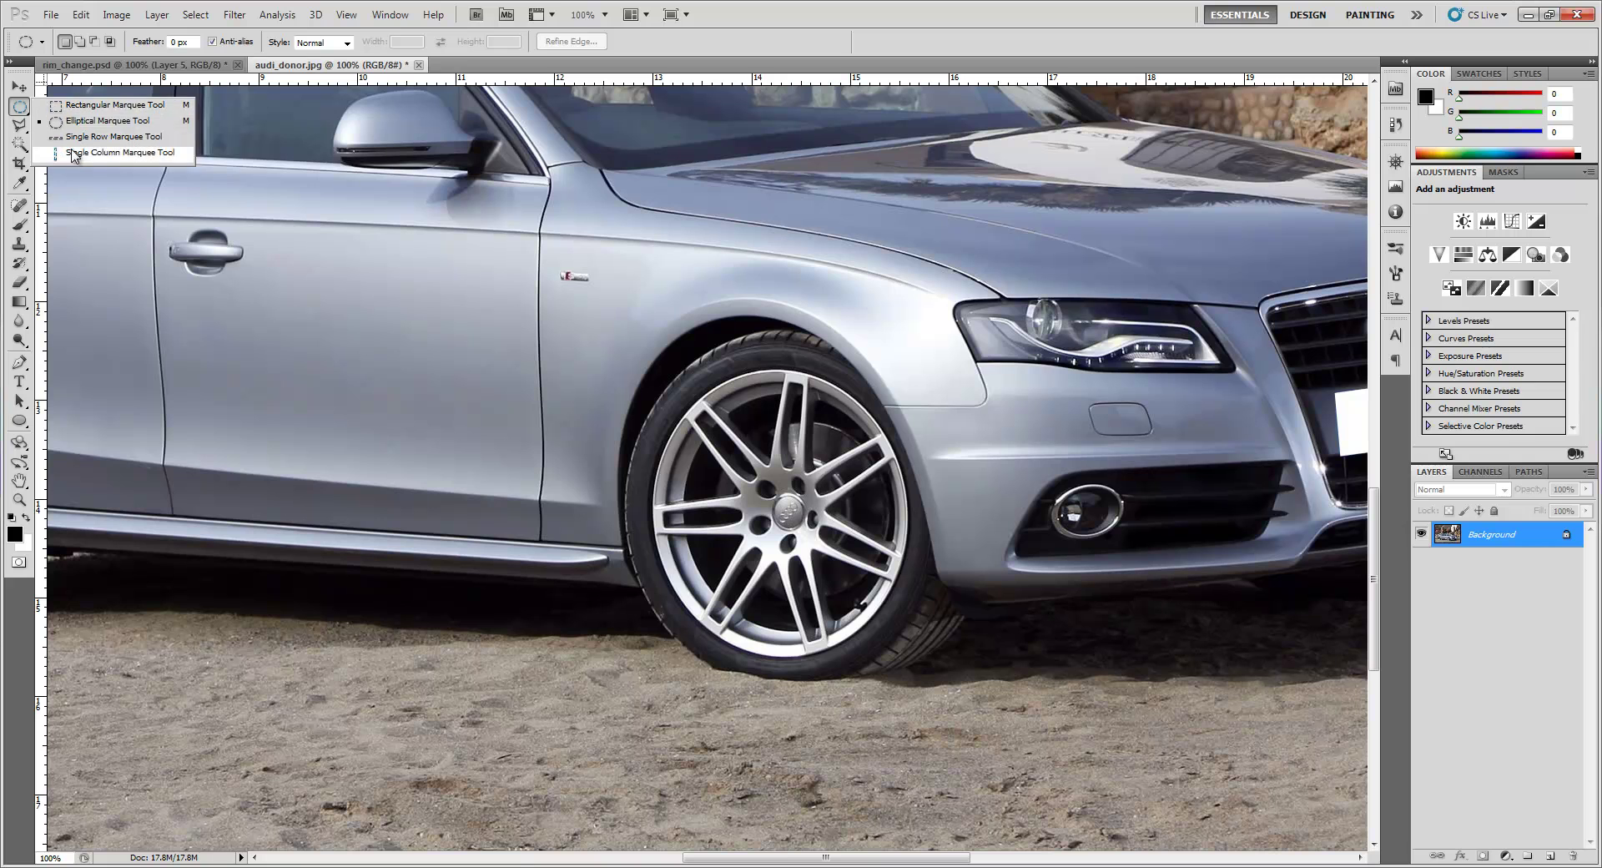
click(84, 122)
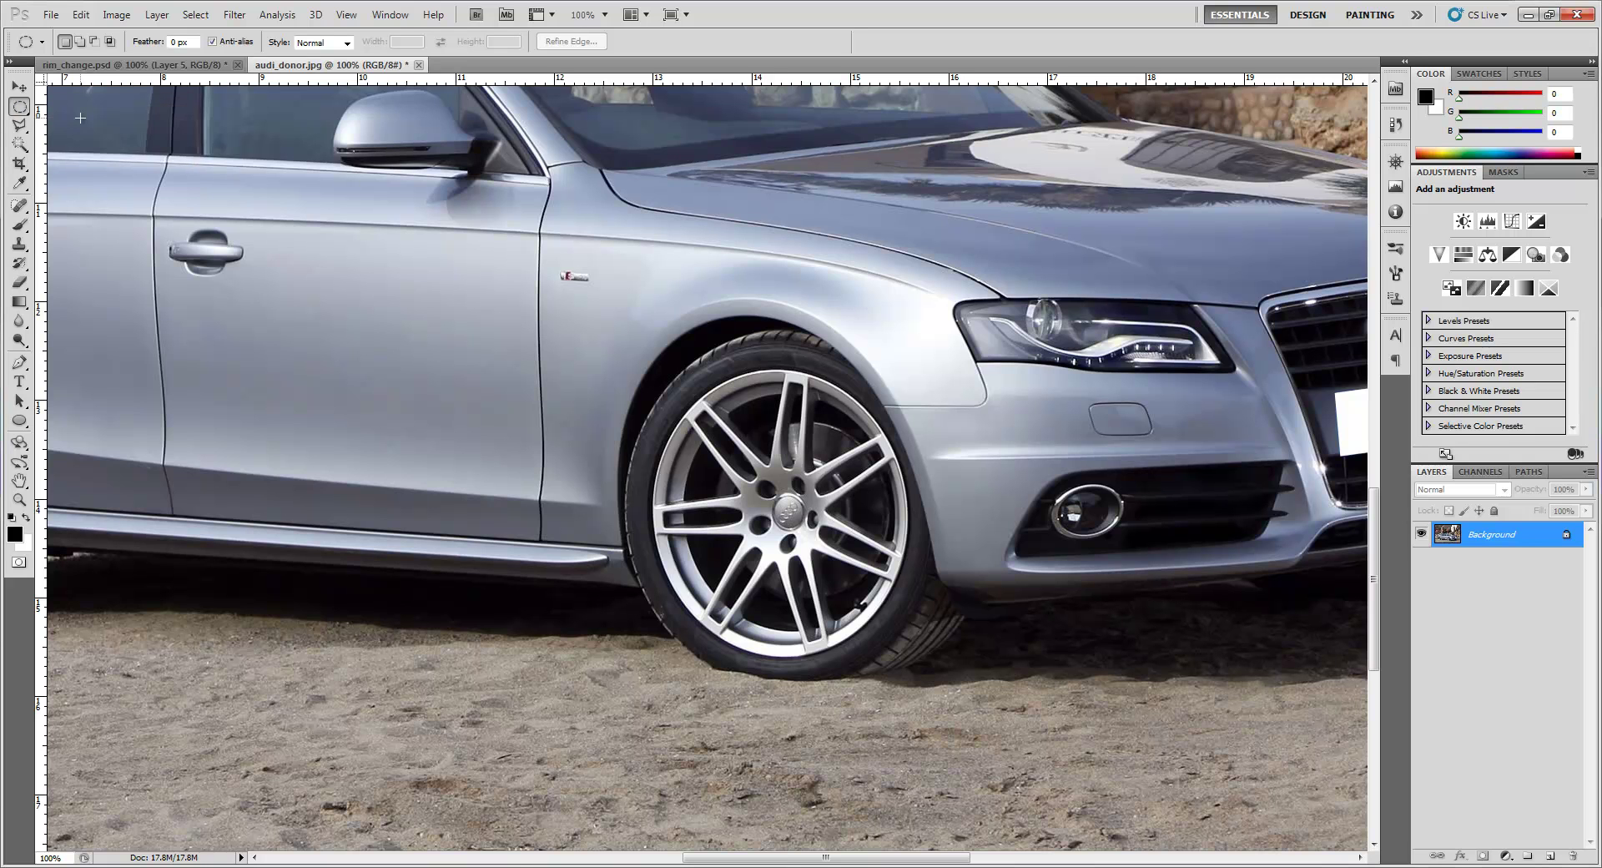
click(19, 107)
click(109, 123)
Step: Draw an elliptical marquee around the donor front rim and start Transform Selection
drag(916, 663, 921, 664)
right_click(806, 472)
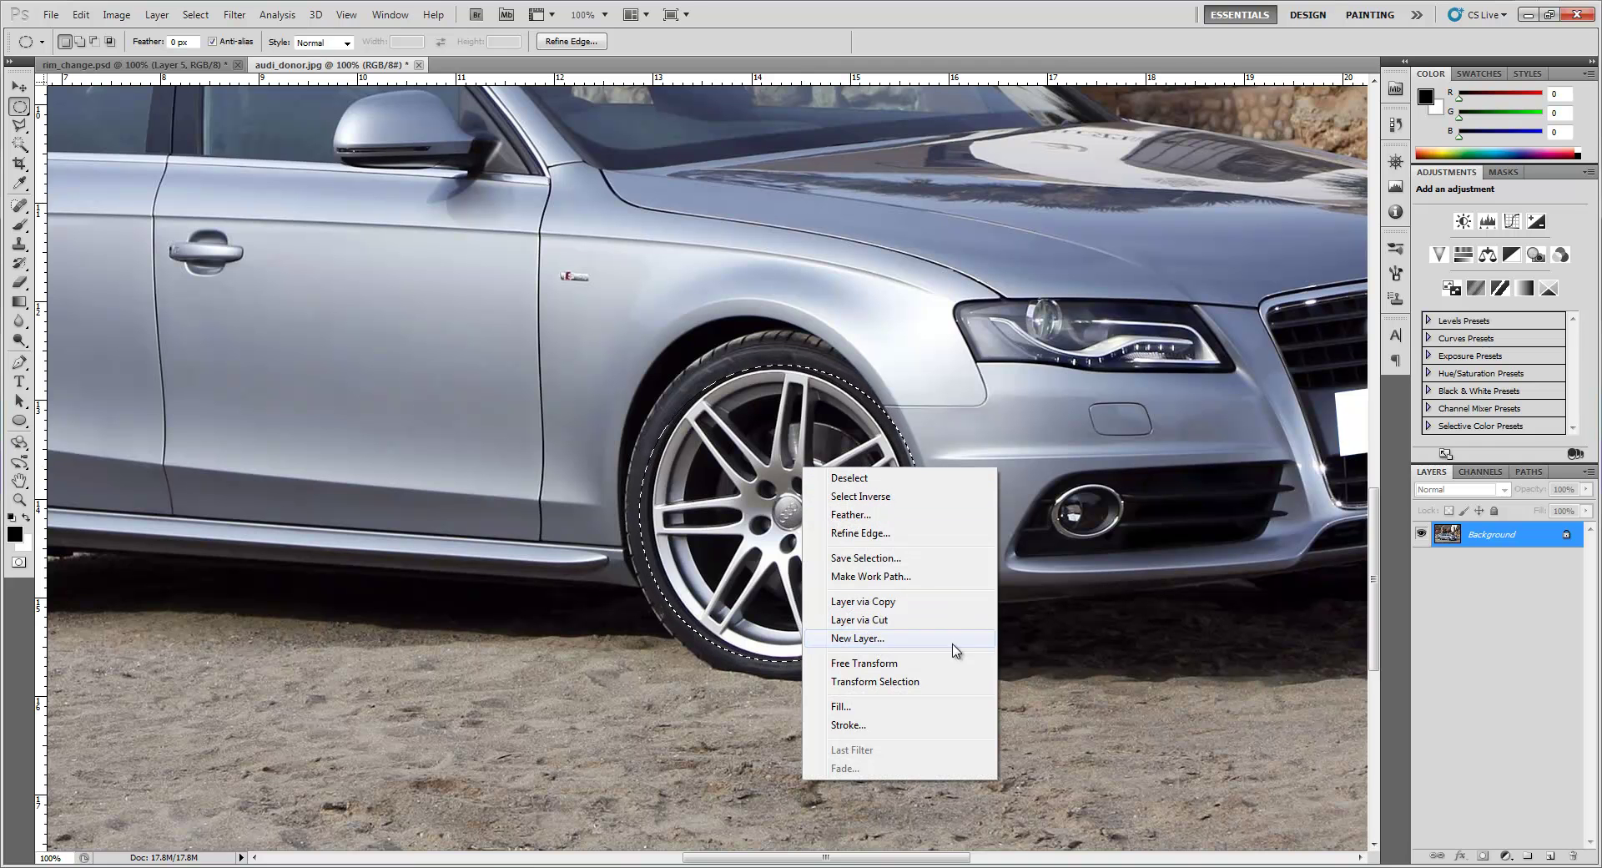
click(874, 682)
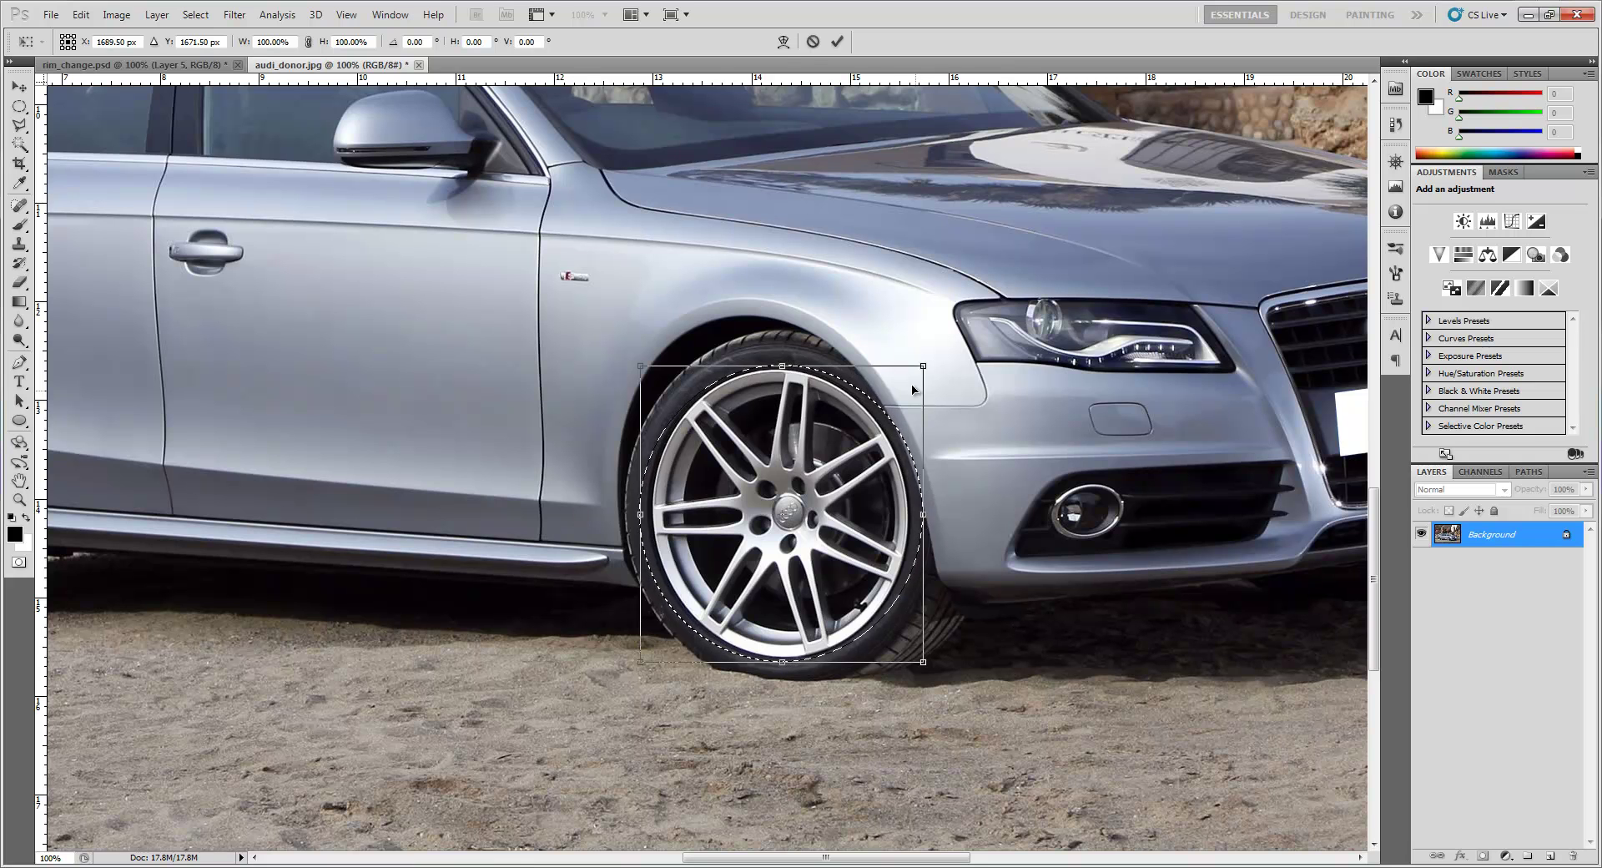
Step: Narrow the selection to 91.74% width and rotate it -0.91° to hug the rim
drag(641, 515, 646, 515)
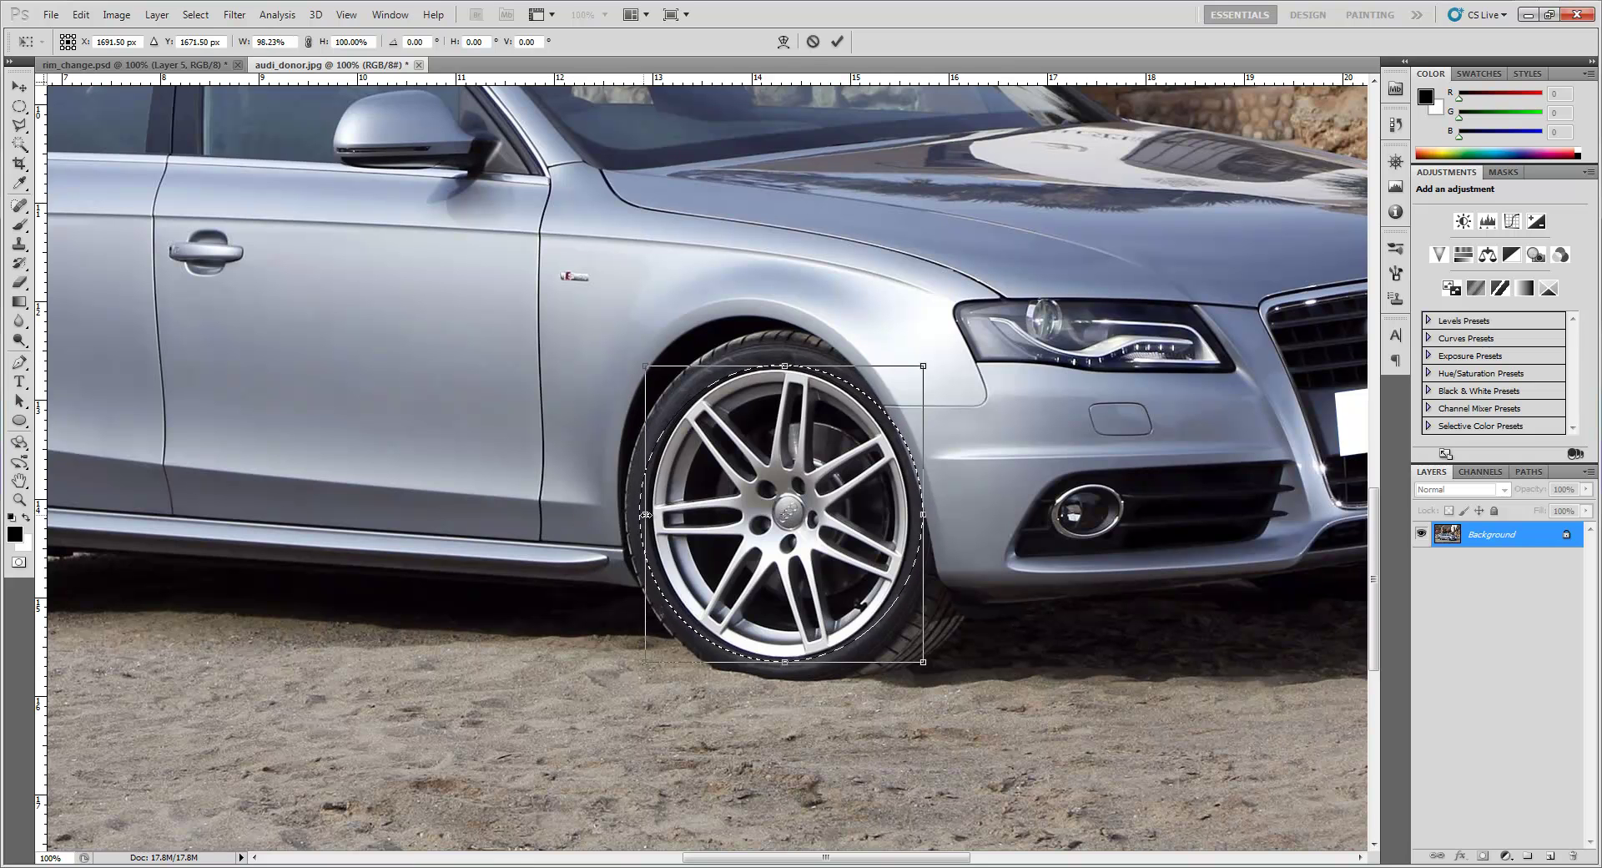
scroll(1034, 535, down, 2)
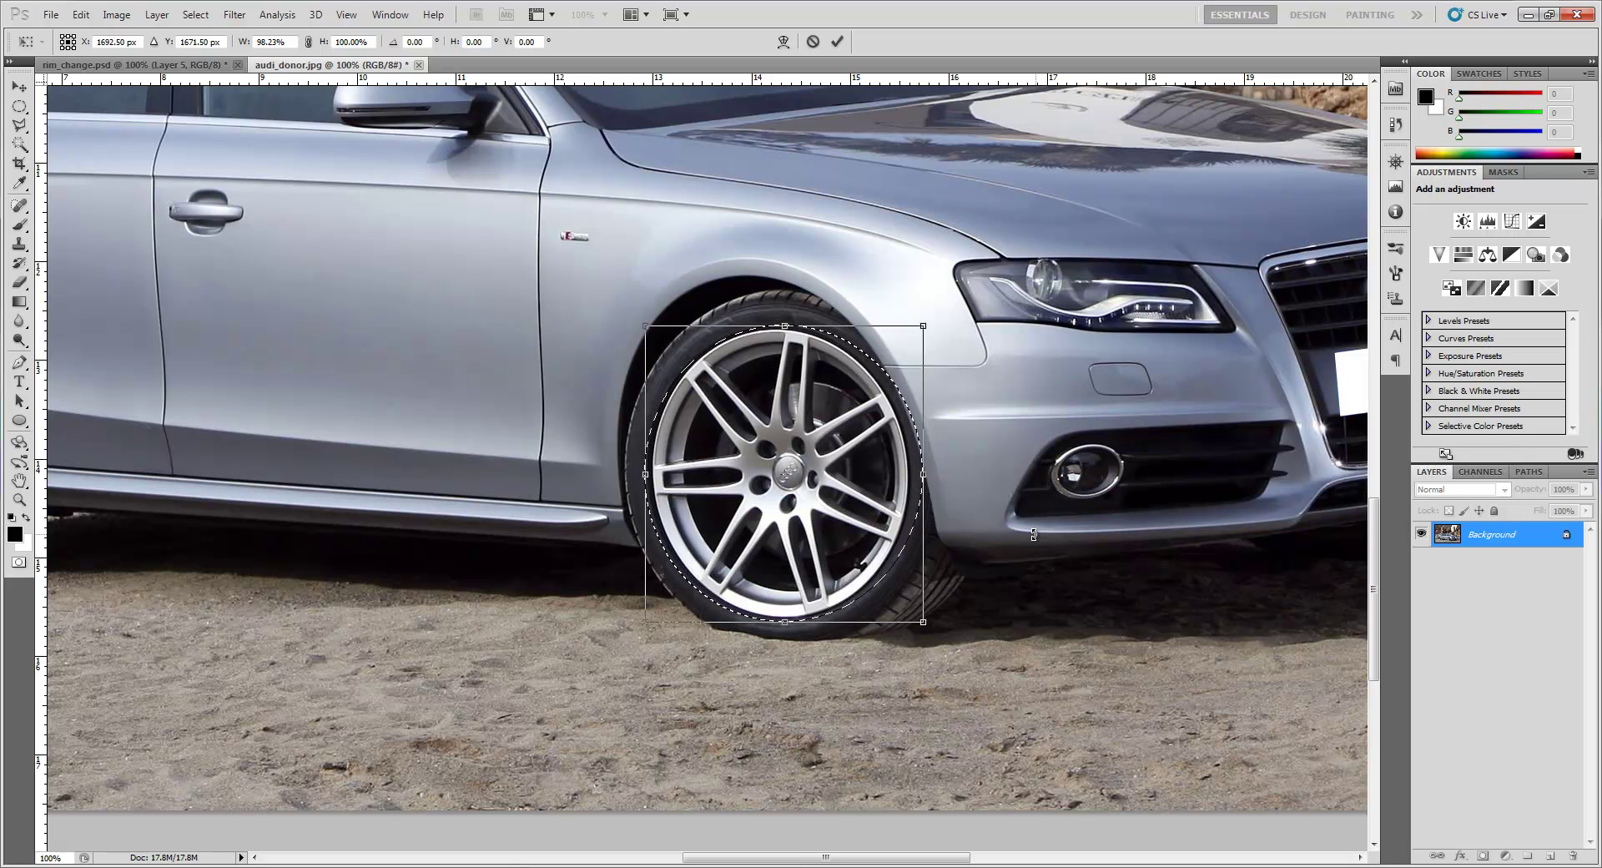
key(ctrl+plus)
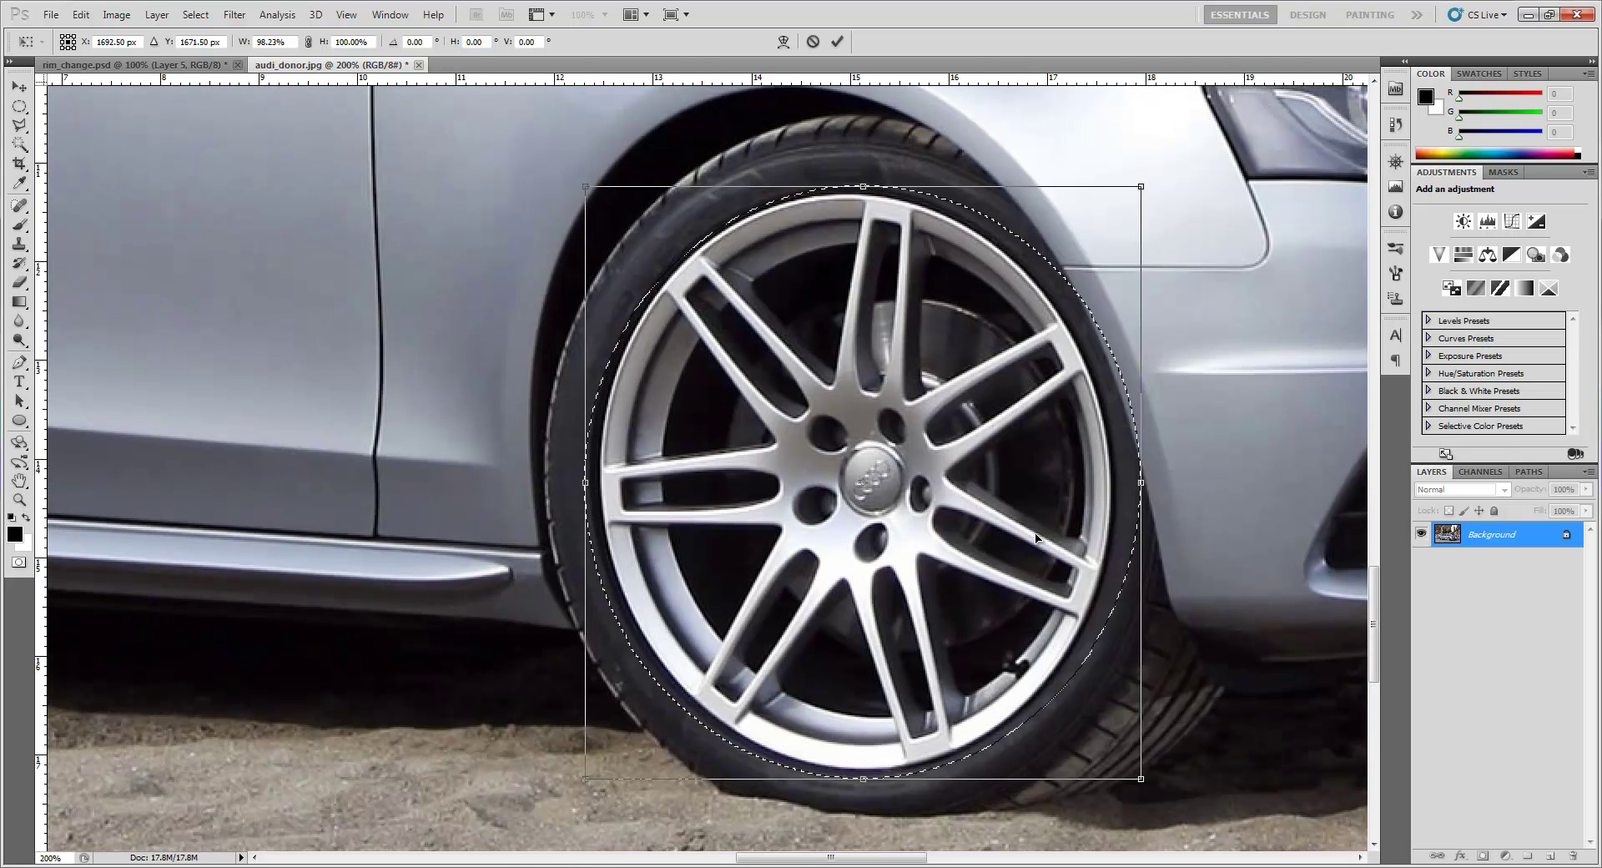
key(ctrl+minus)
key(ctrl+plus)
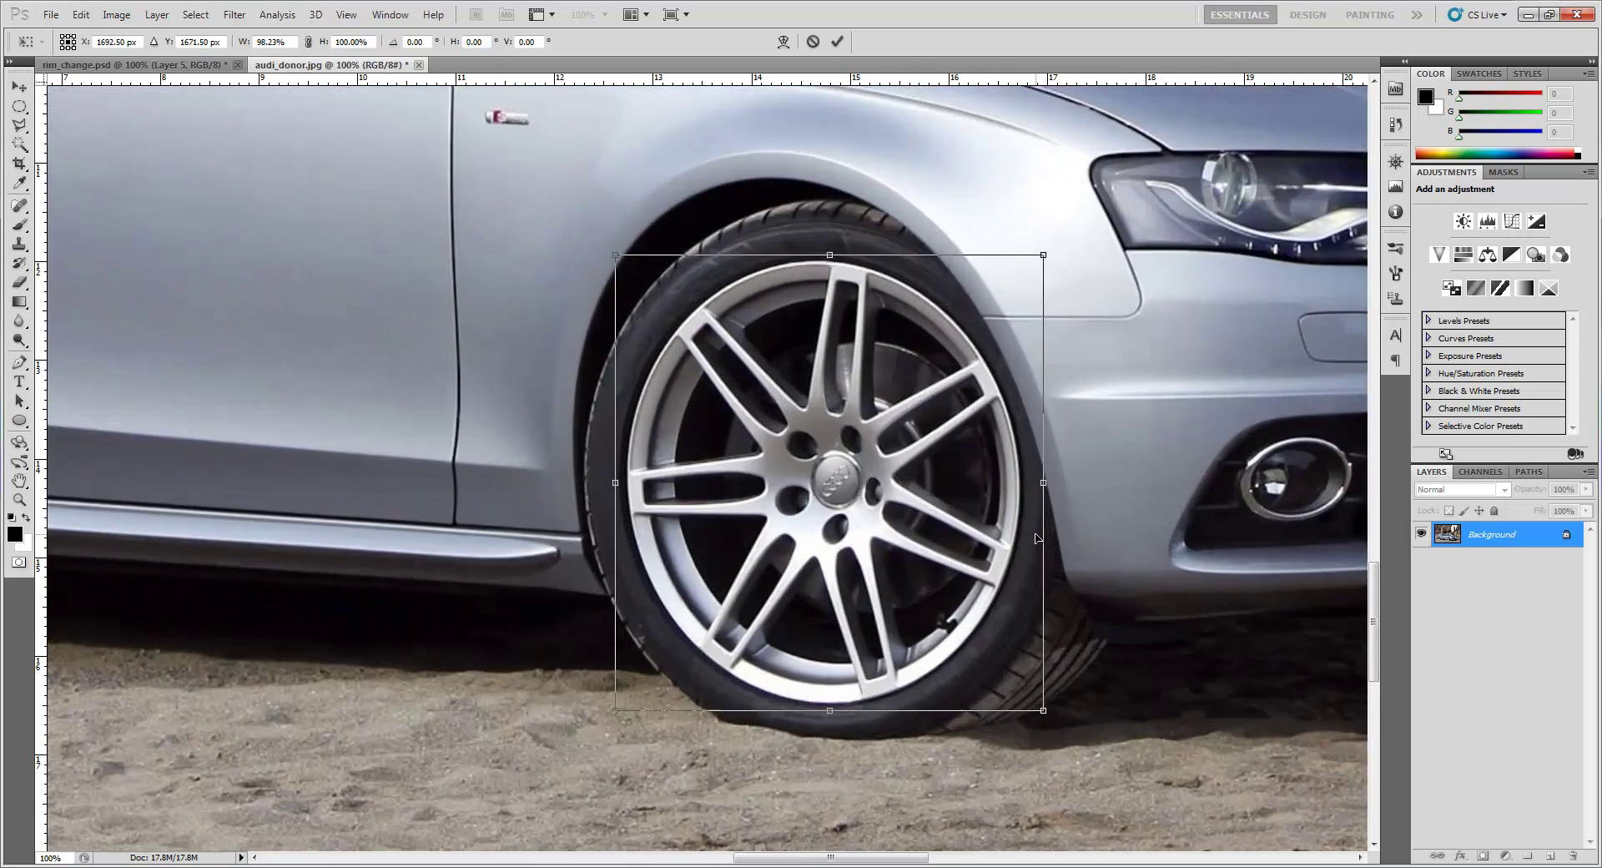
drag(1075, 501, 947, 455)
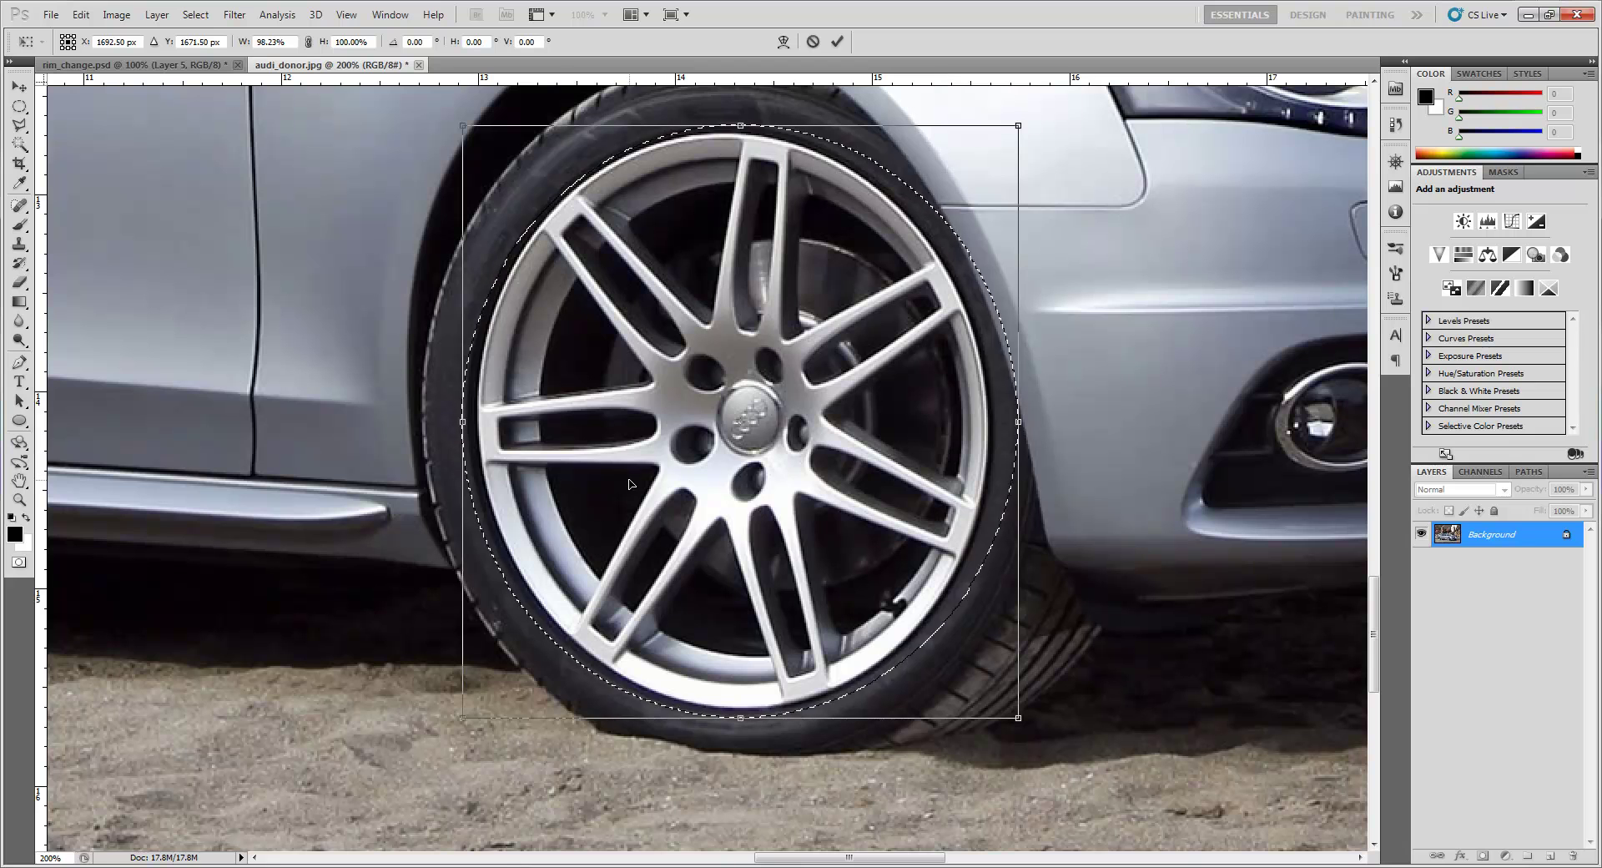
drag(465, 422, 475, 423)
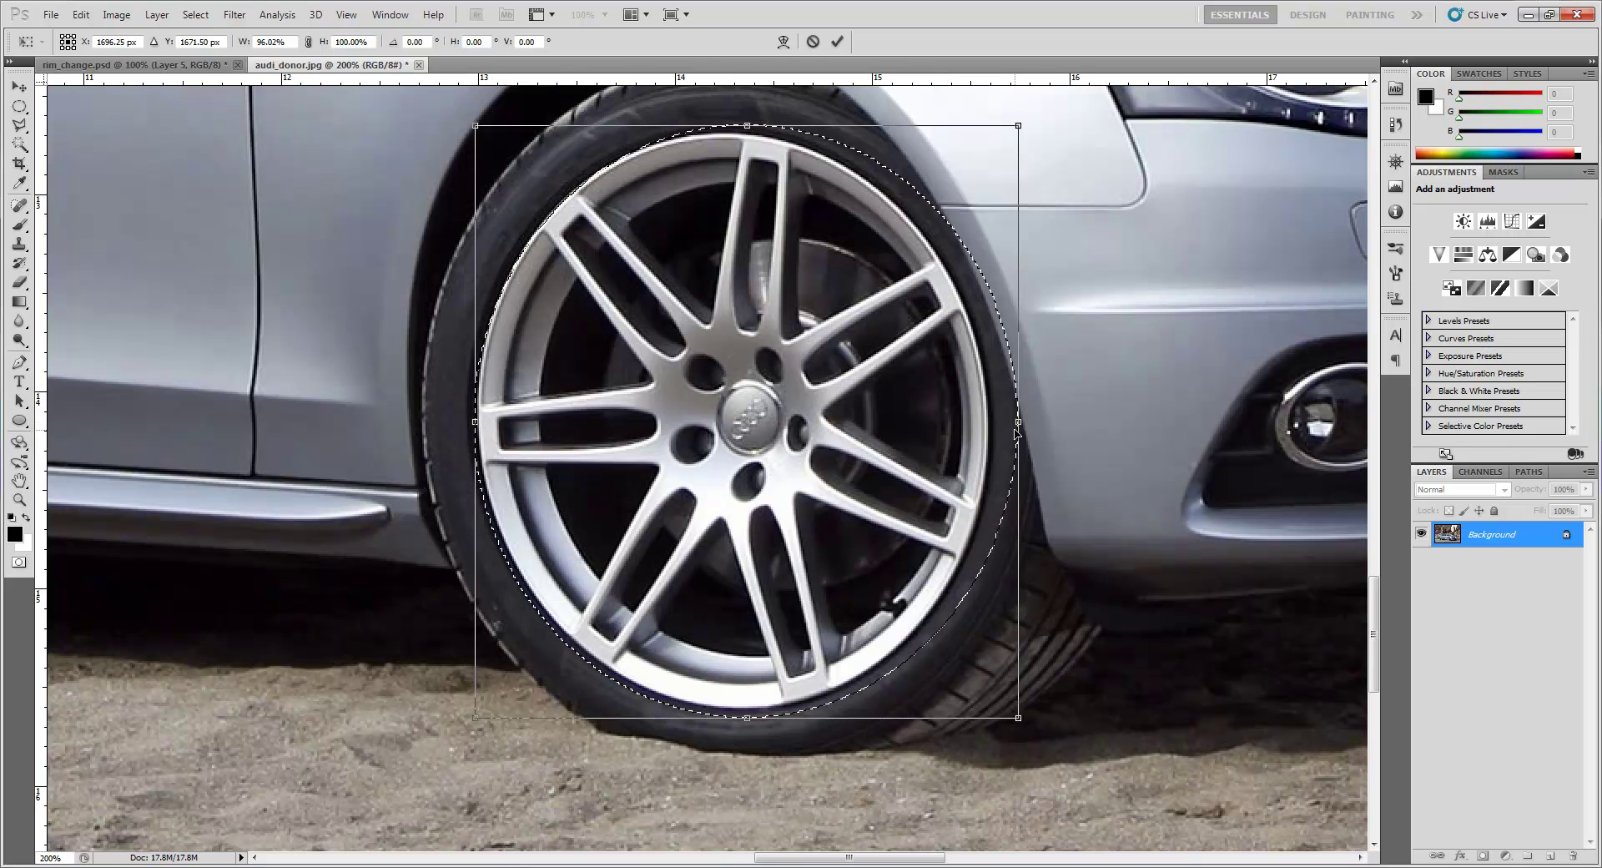
drag(1017, 433, 992, 432)
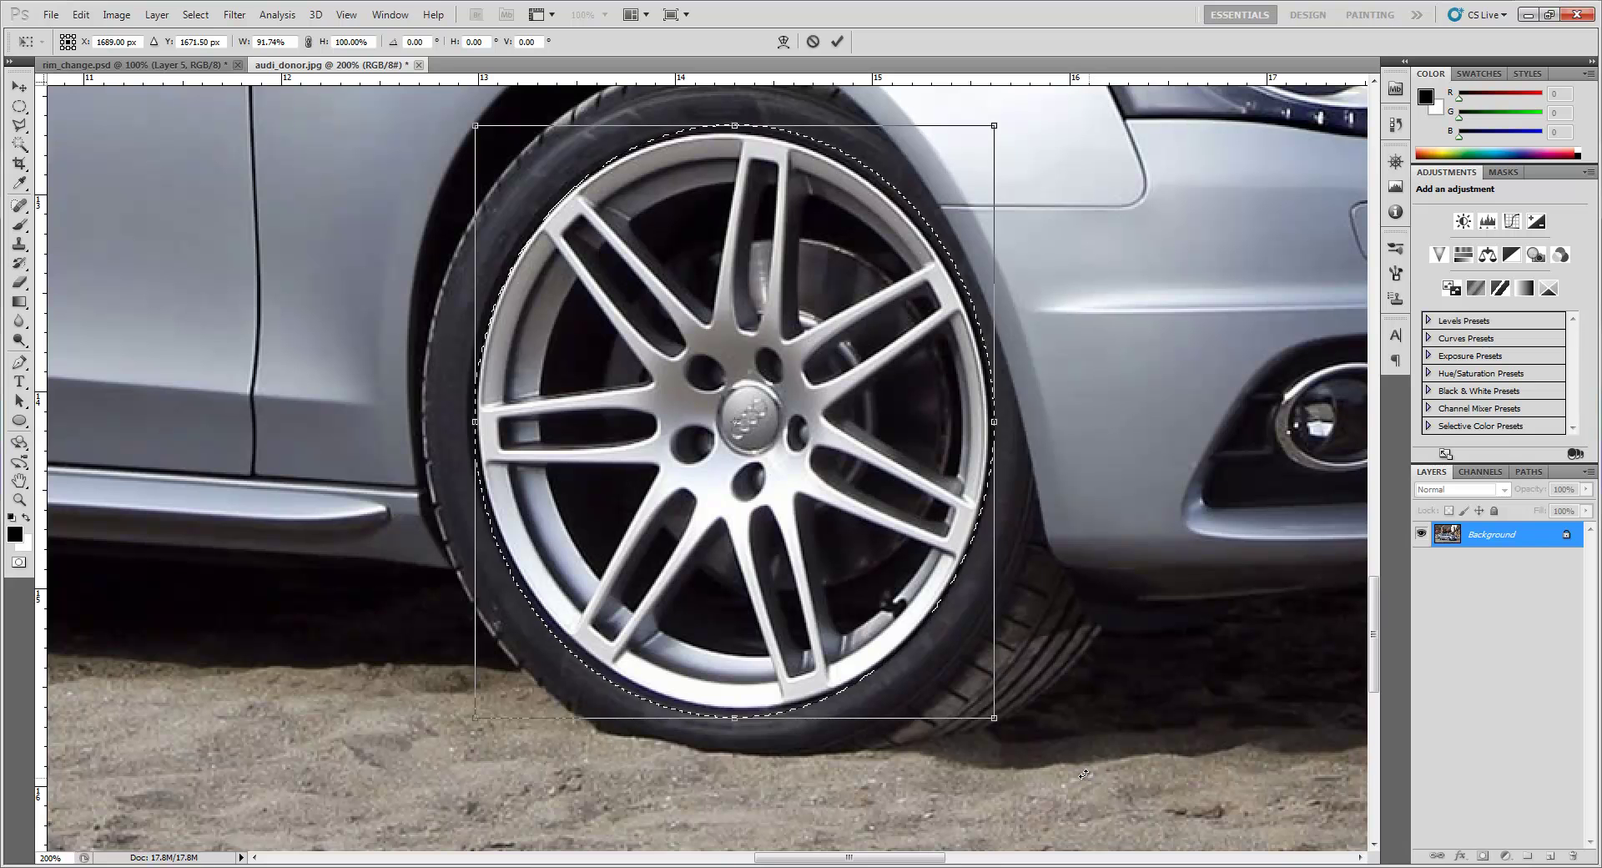
drag(1084, 777, 1078, 765)
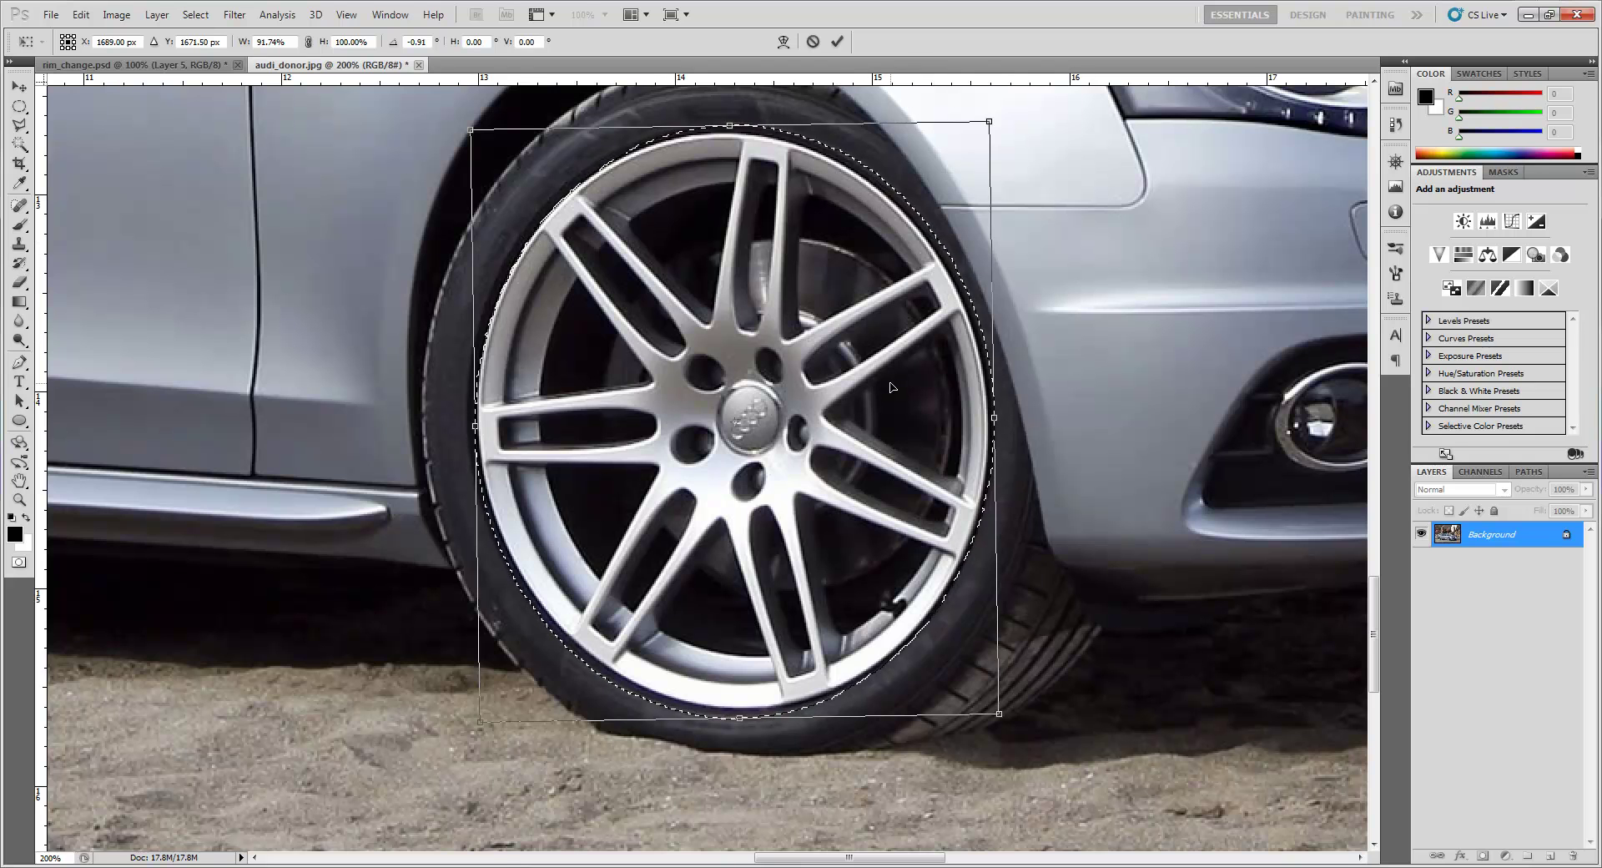
Step: Commit the fitted rim selection in audi_donor.jpg and copy it with Edit > Copy
key(Return)
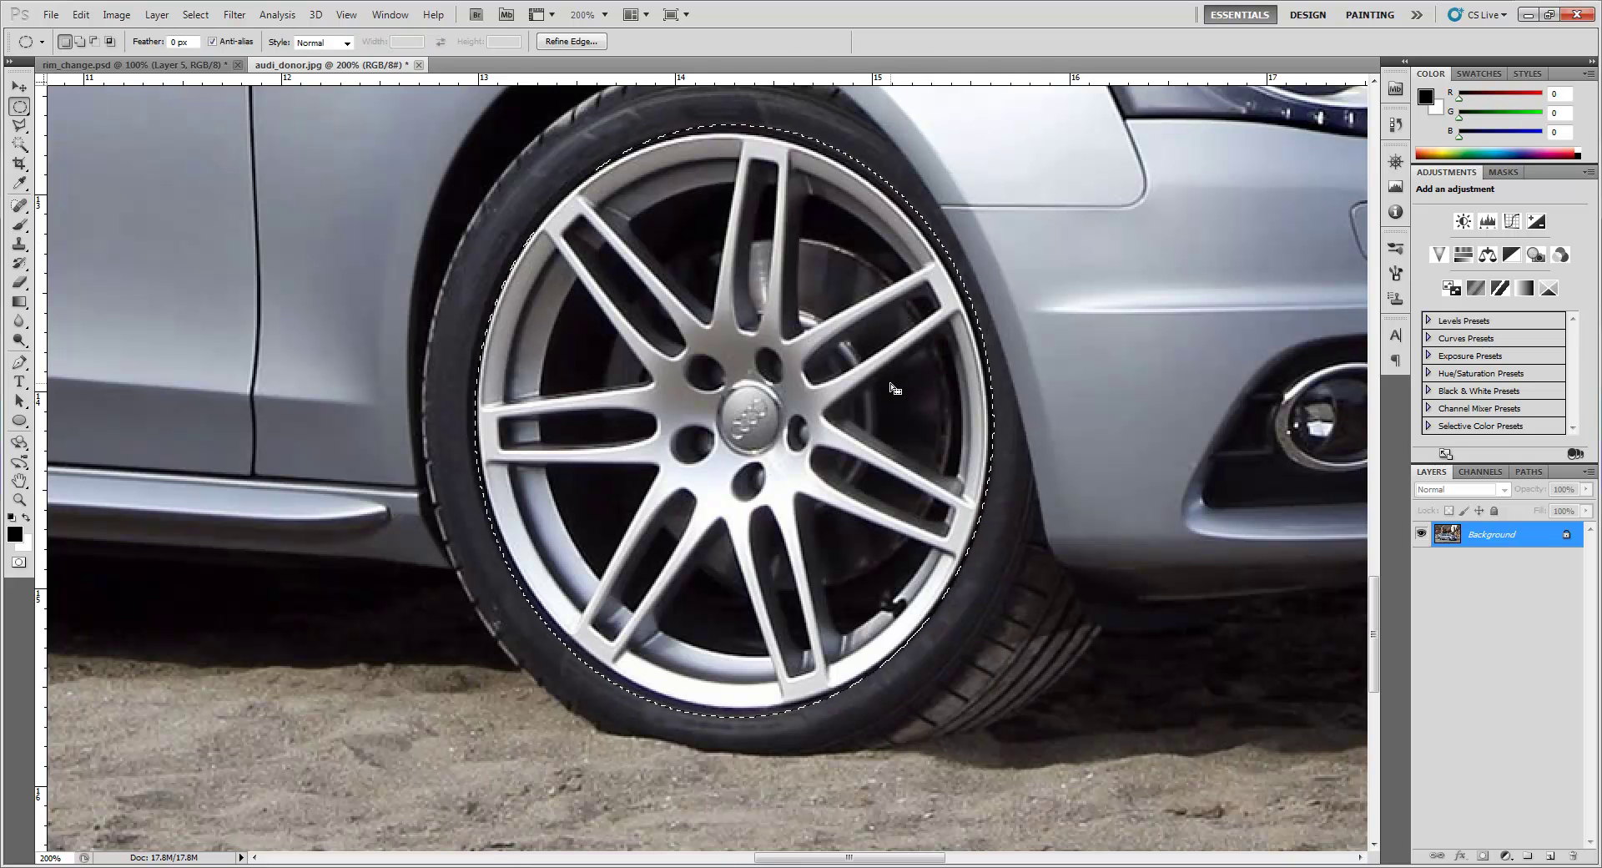
right_click(860, 383)
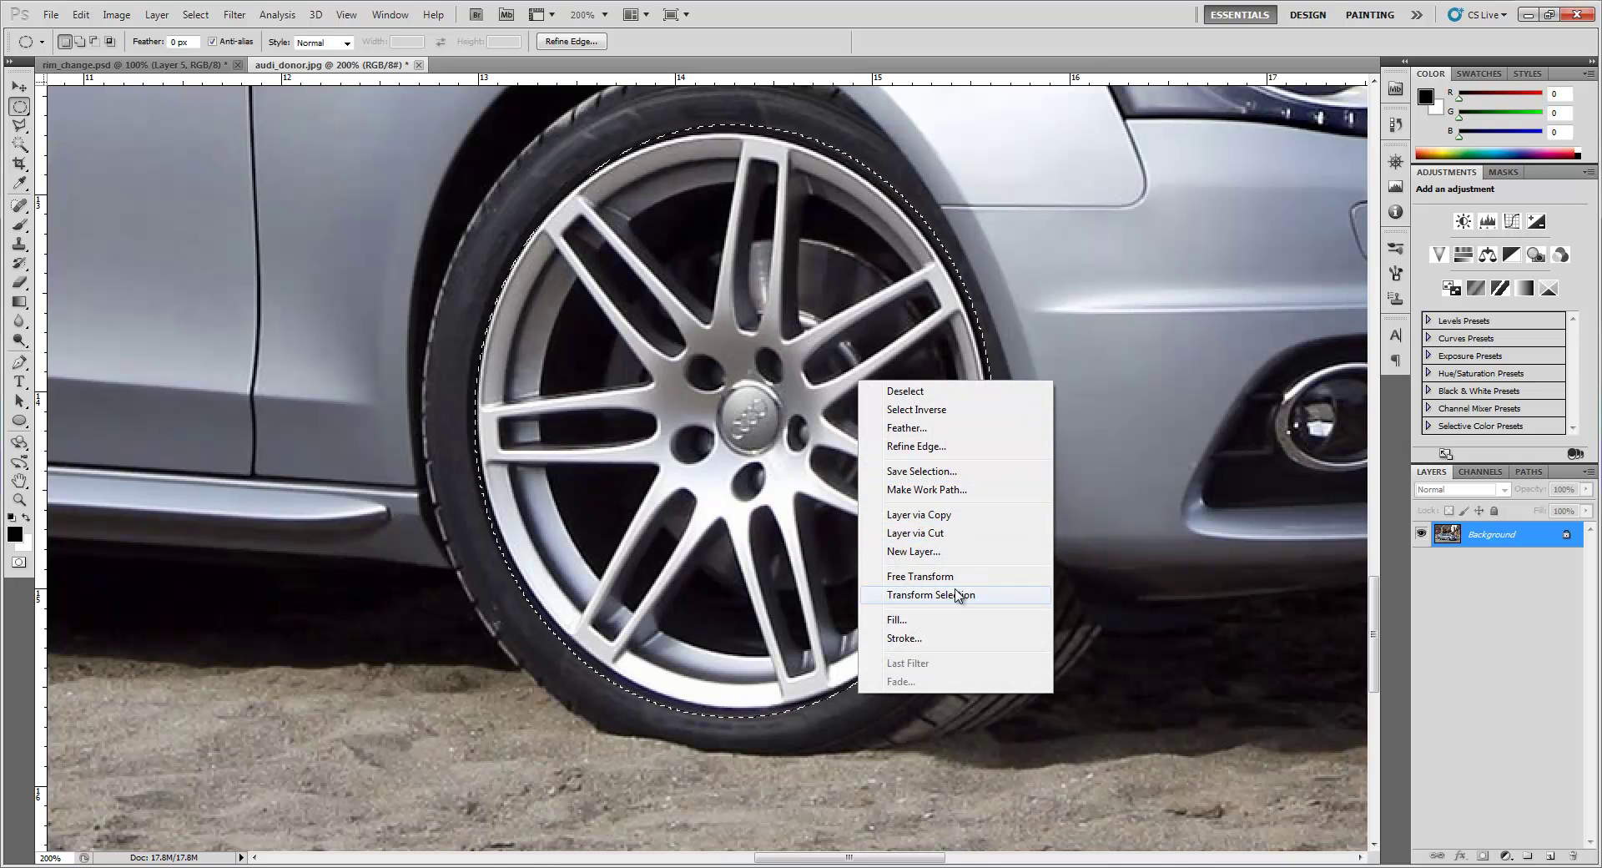
click(688, 499)
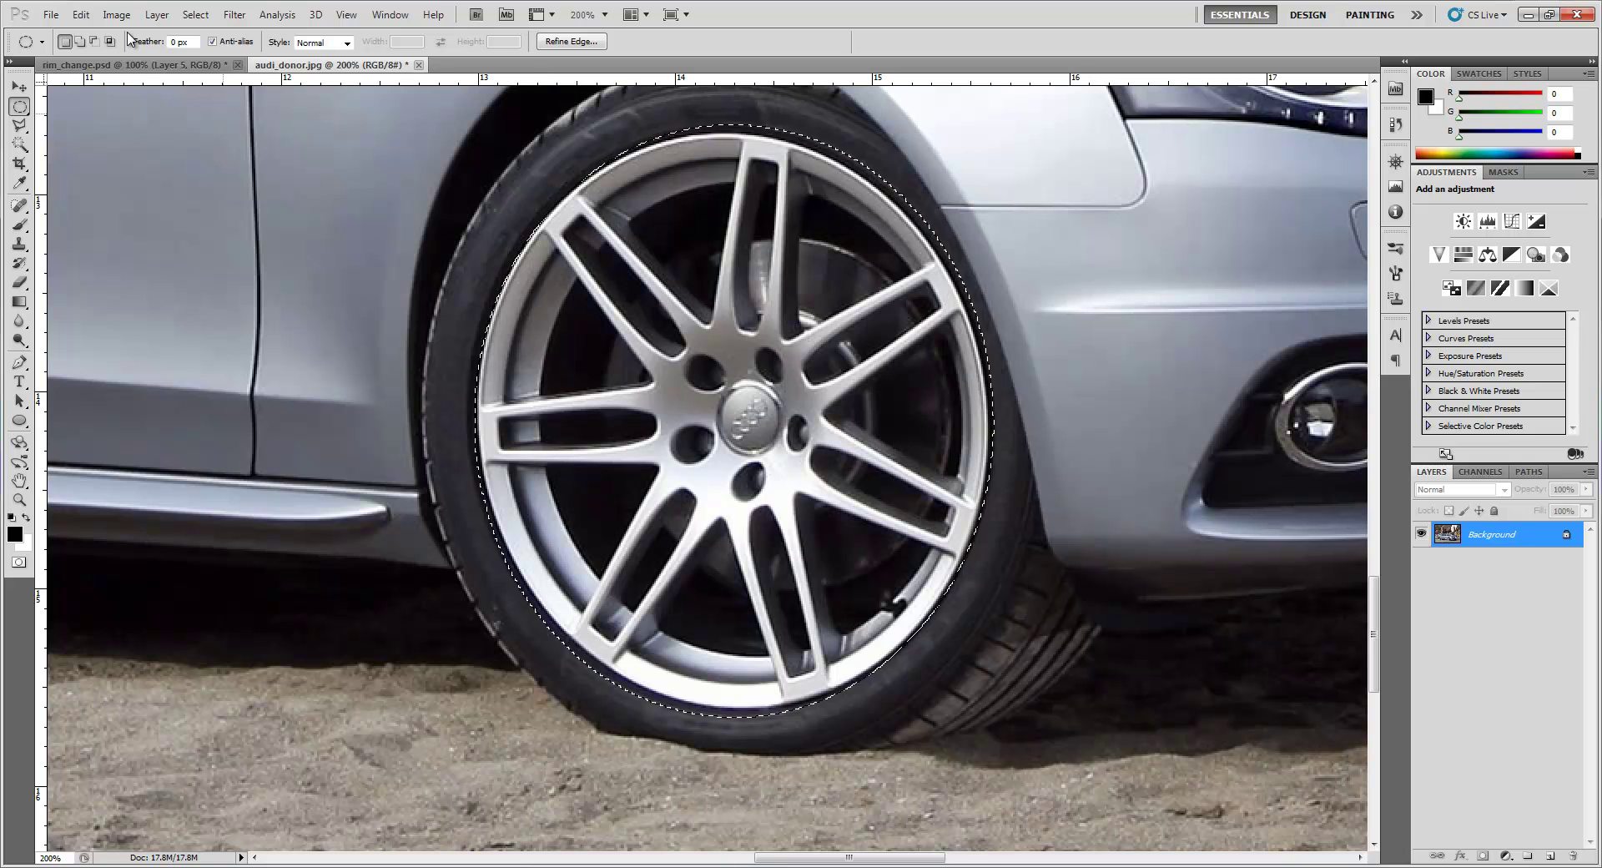
click(81, 14)
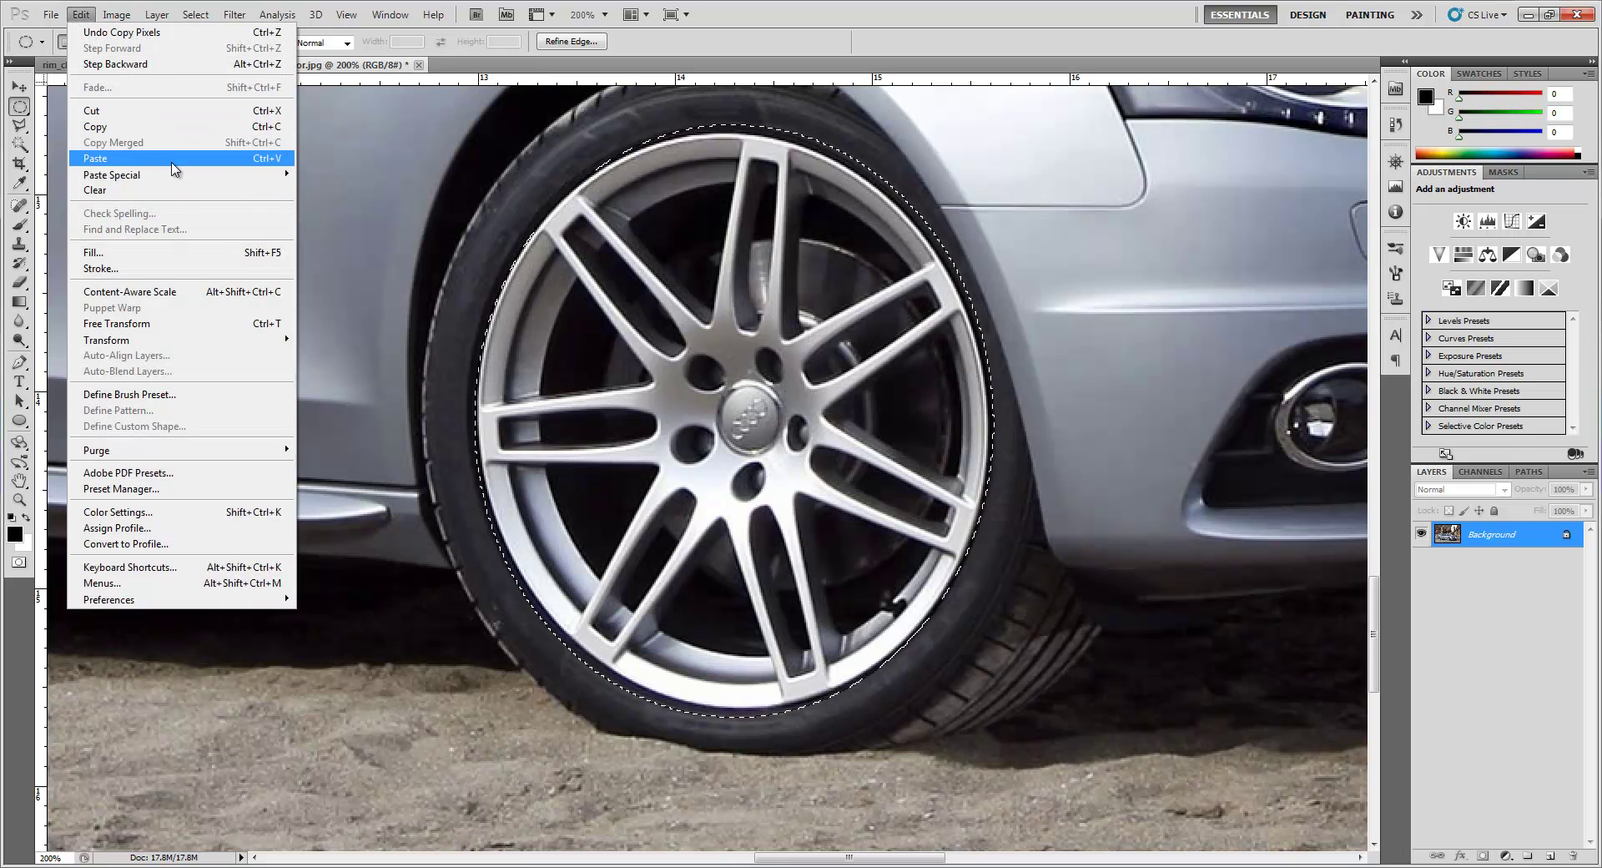
click(171, 127)
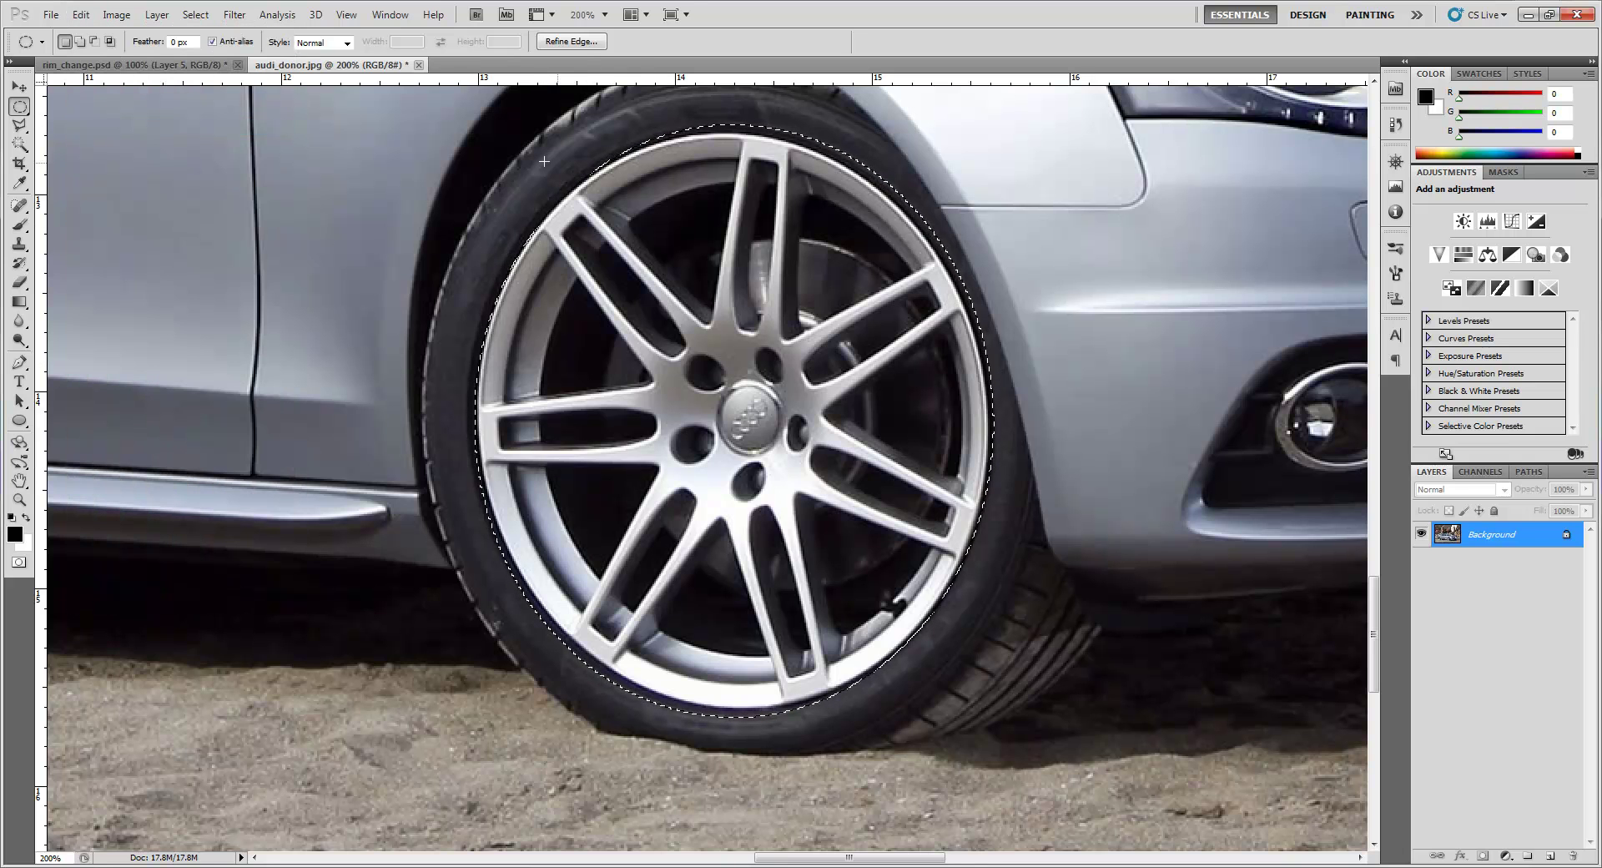
click(193, 72)
Step: Paste the rim in place as Layer 6 in rim_change.psd and drag it down over the front wheel
drag(792, 705, 783, 598)
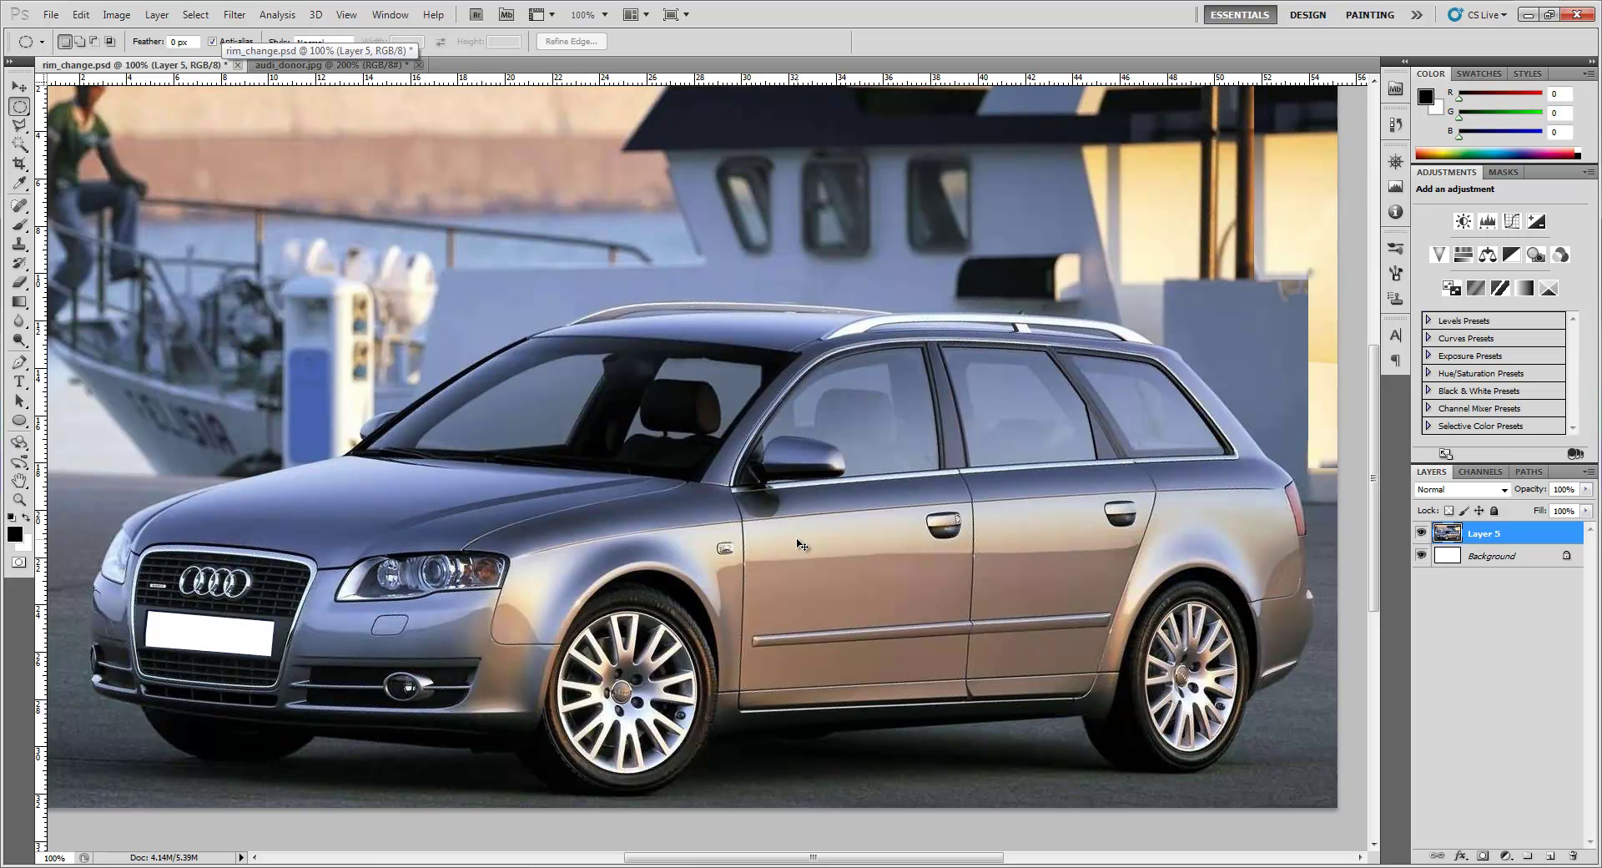
key(ctrl+v)
key(ctrl+z)
click(80, 15)
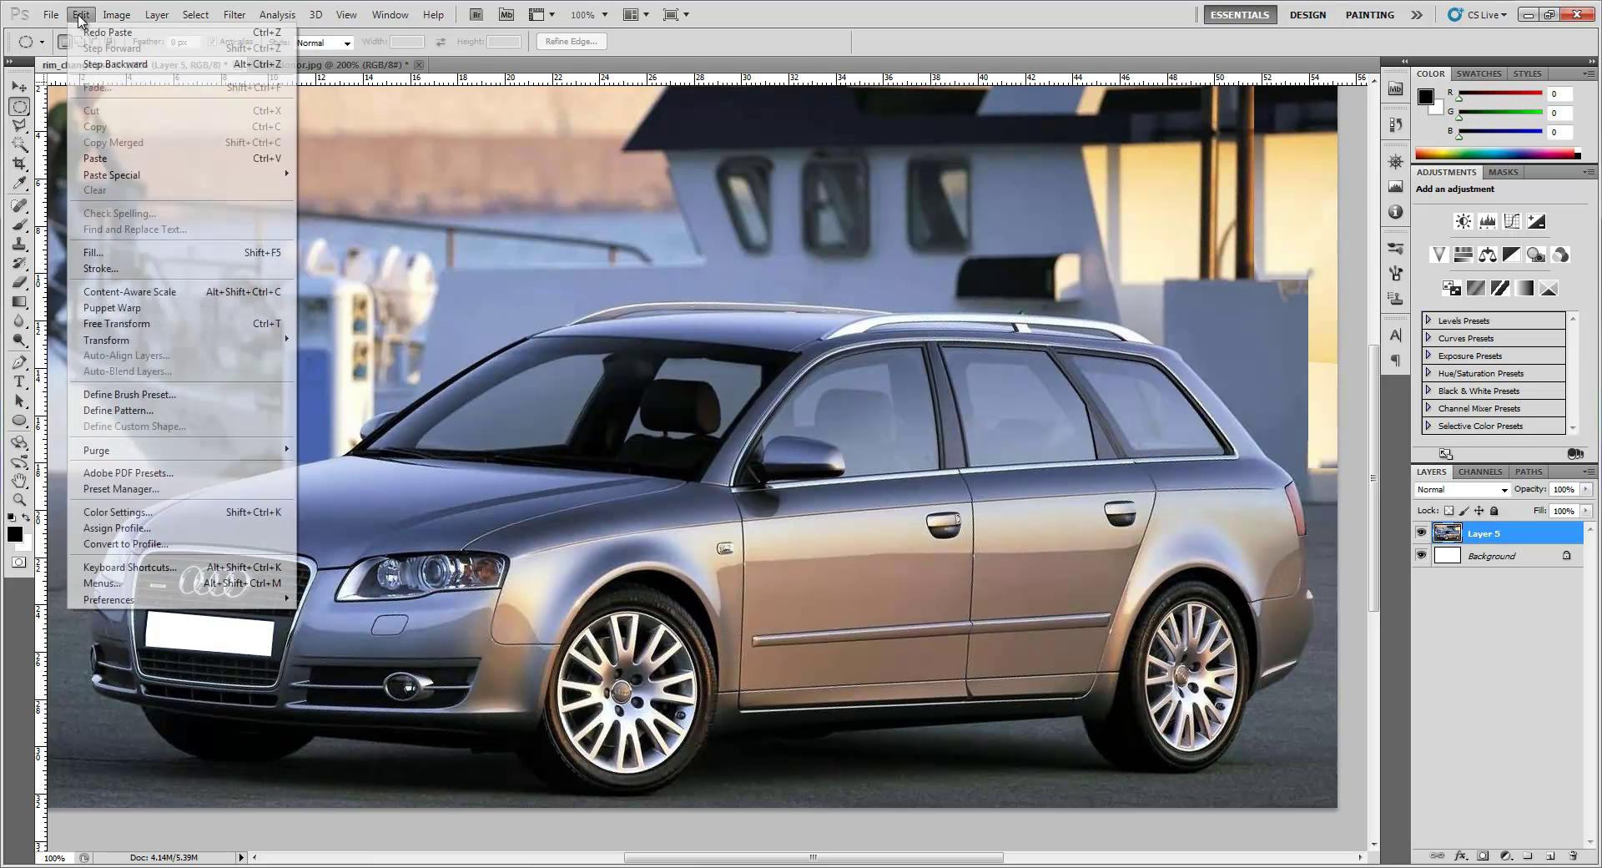
mouse_move(175, 174)
click(334, 174)
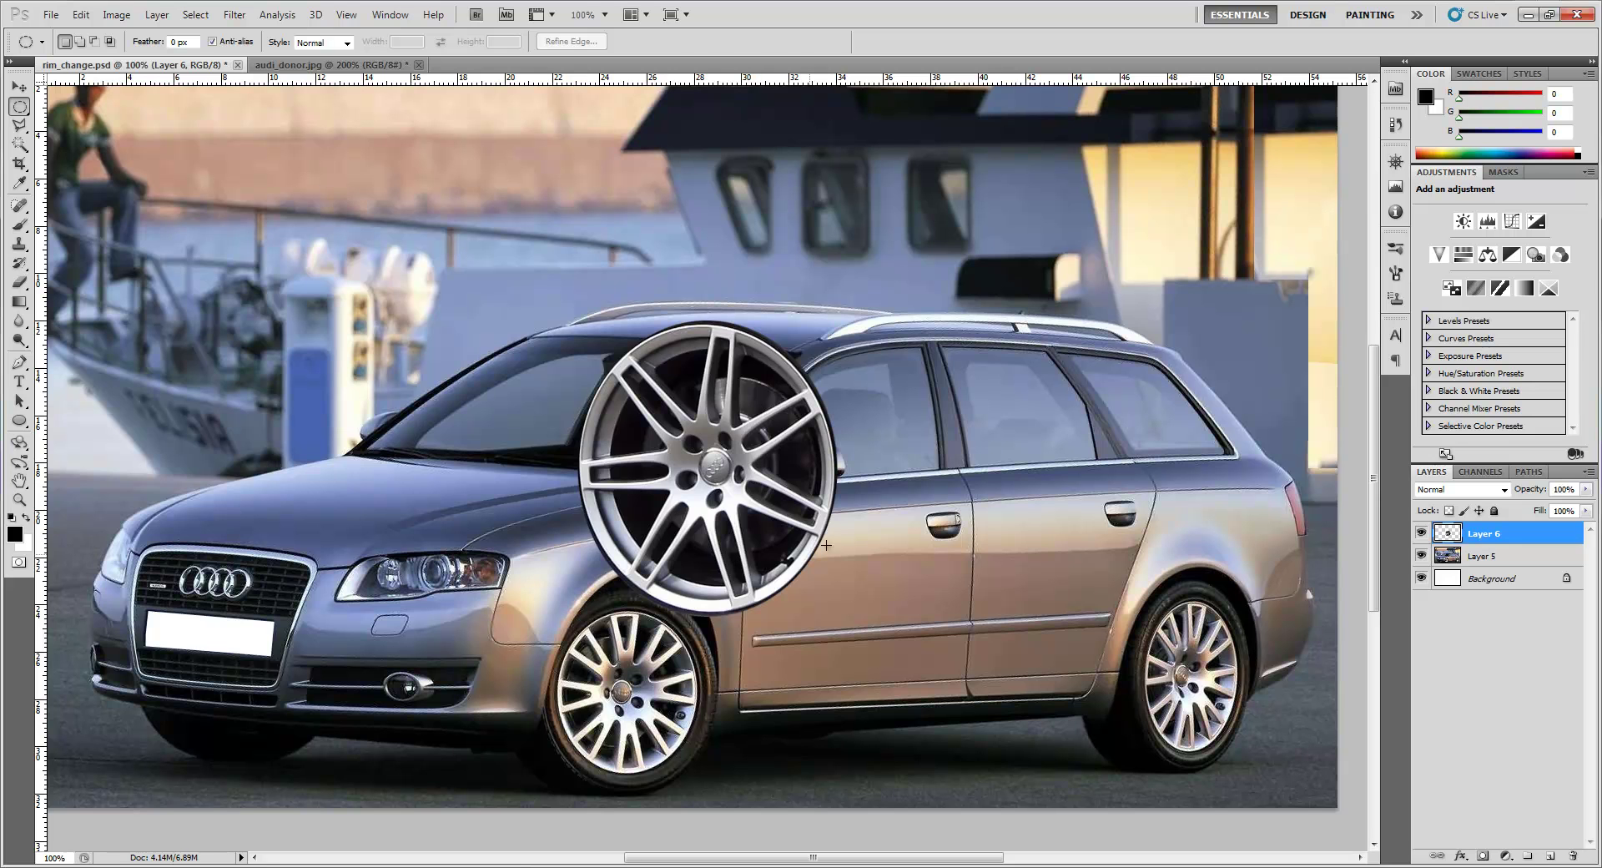
key(v)
drag(733, 519, 764, 601)
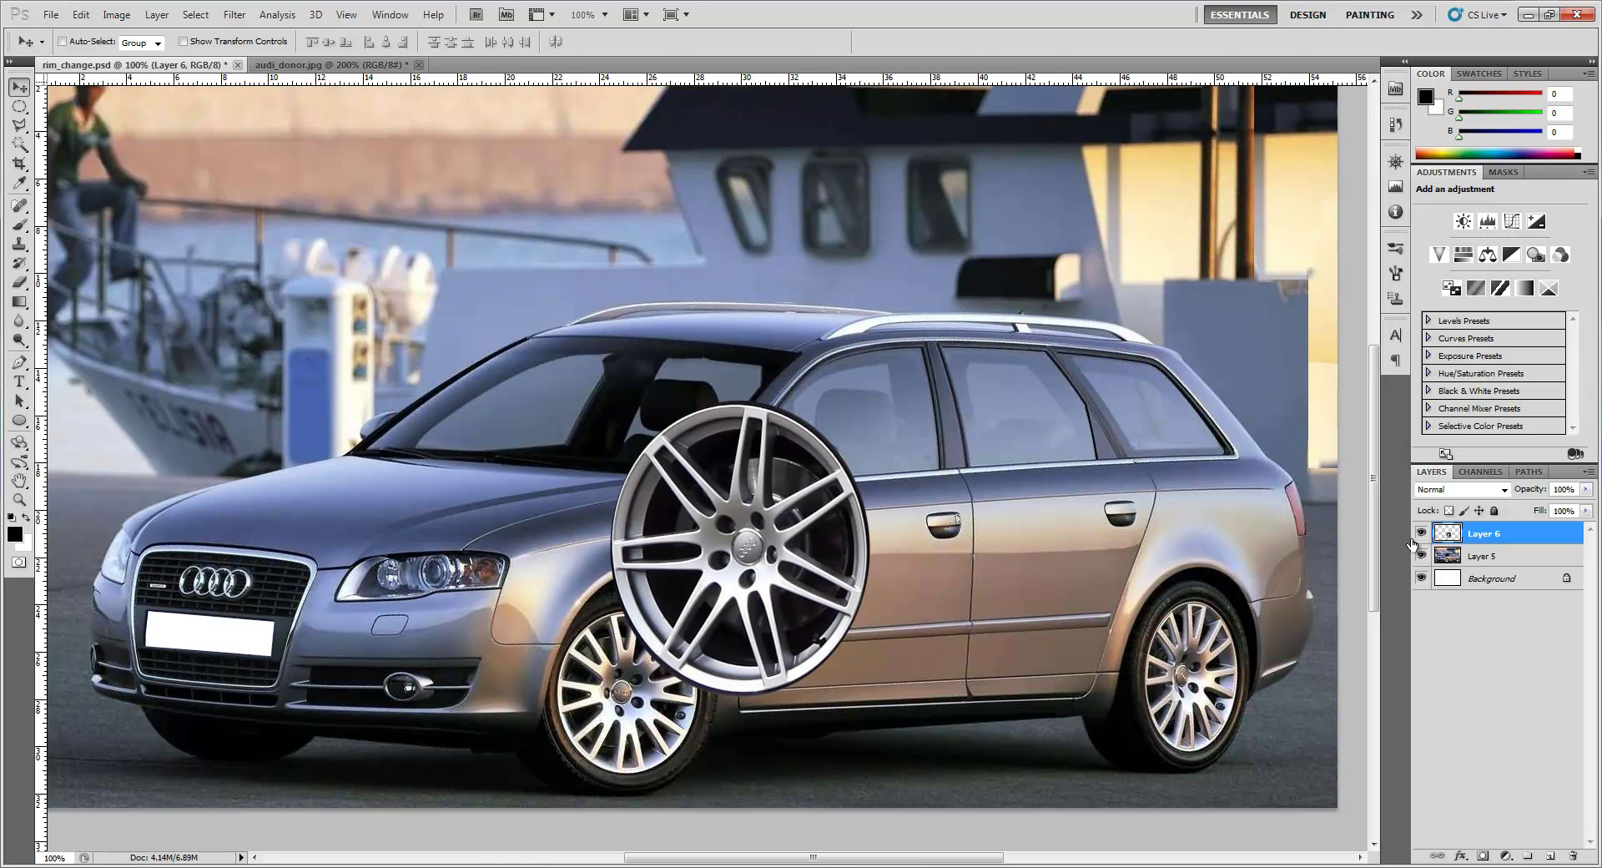
Step: Convert Layer 6 into a smart object from its Layers panel menu
right_click(1507, 535)
right_click(1509, 539)
right_click(1510, 544)
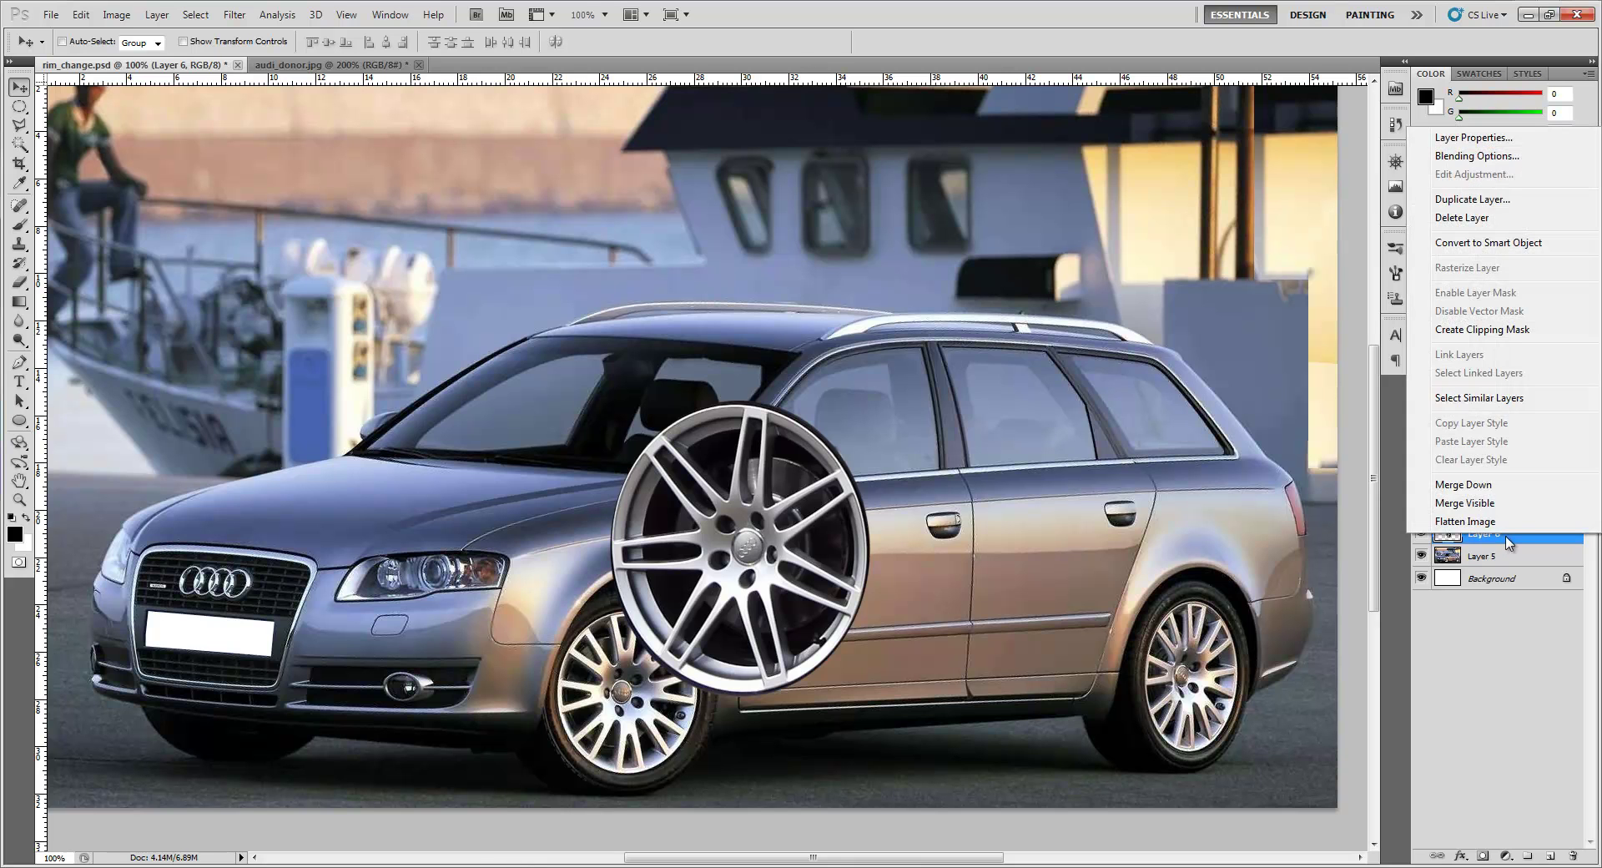
click(1482, 540)
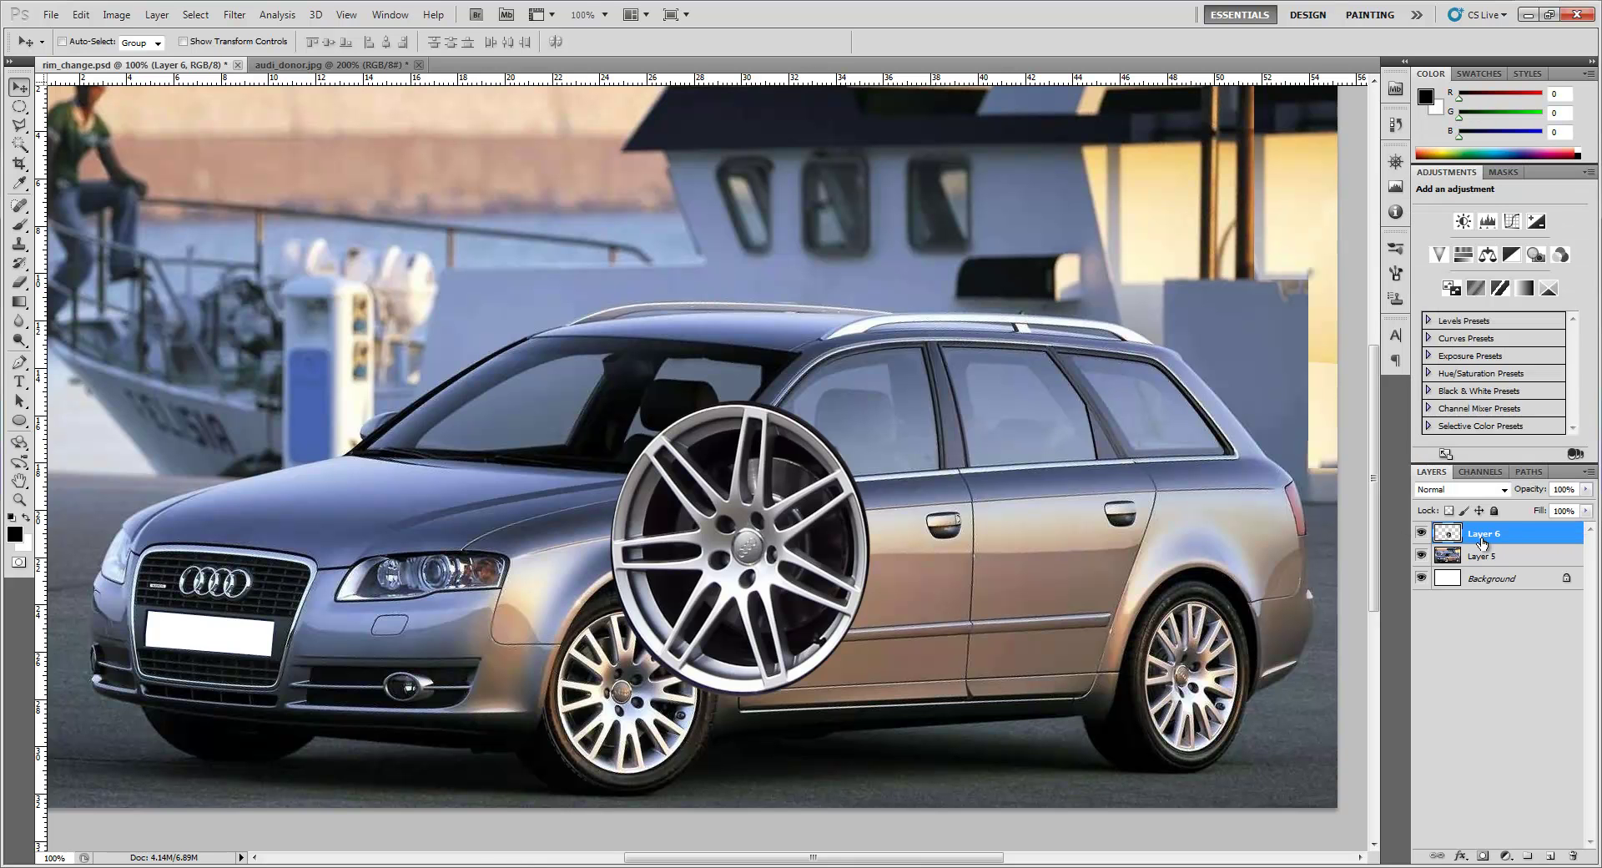
right_click(1484, 541)
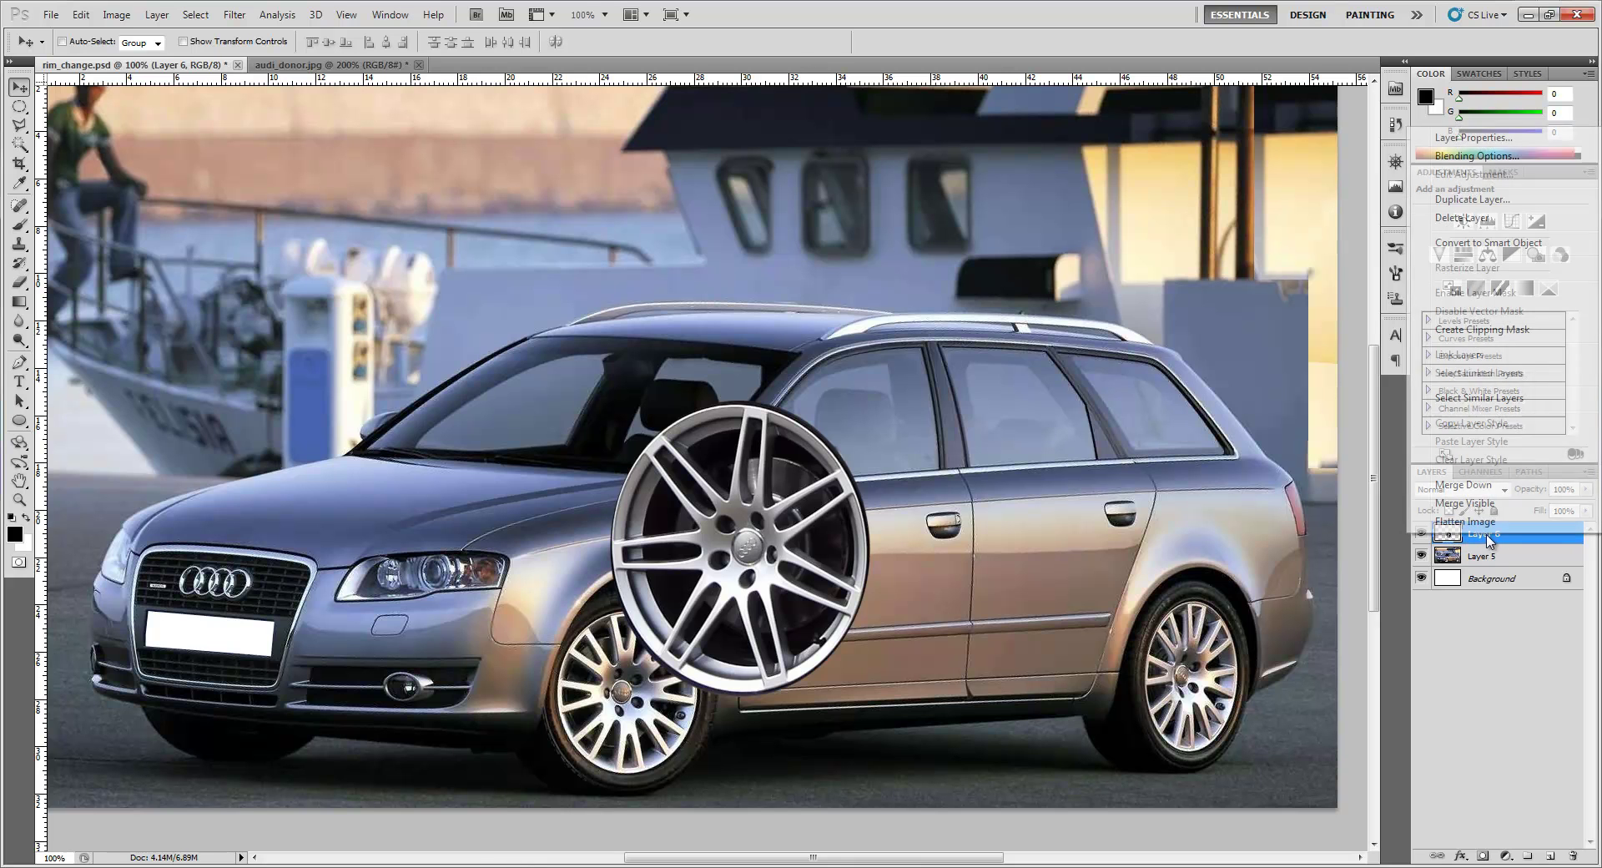
click(1478, 244)
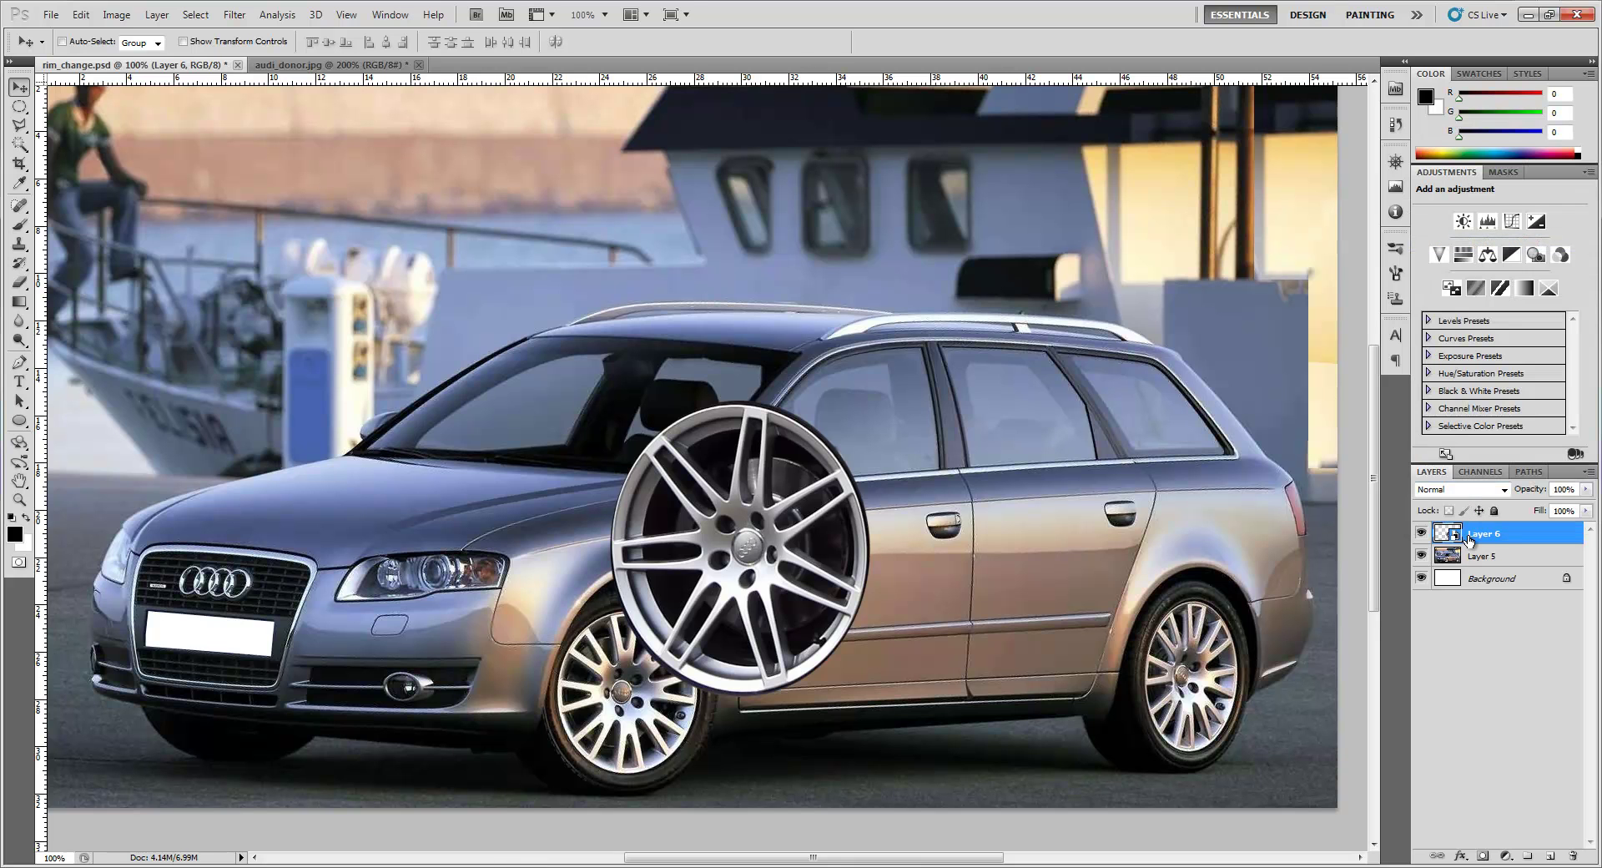
right_click(1468, 536)
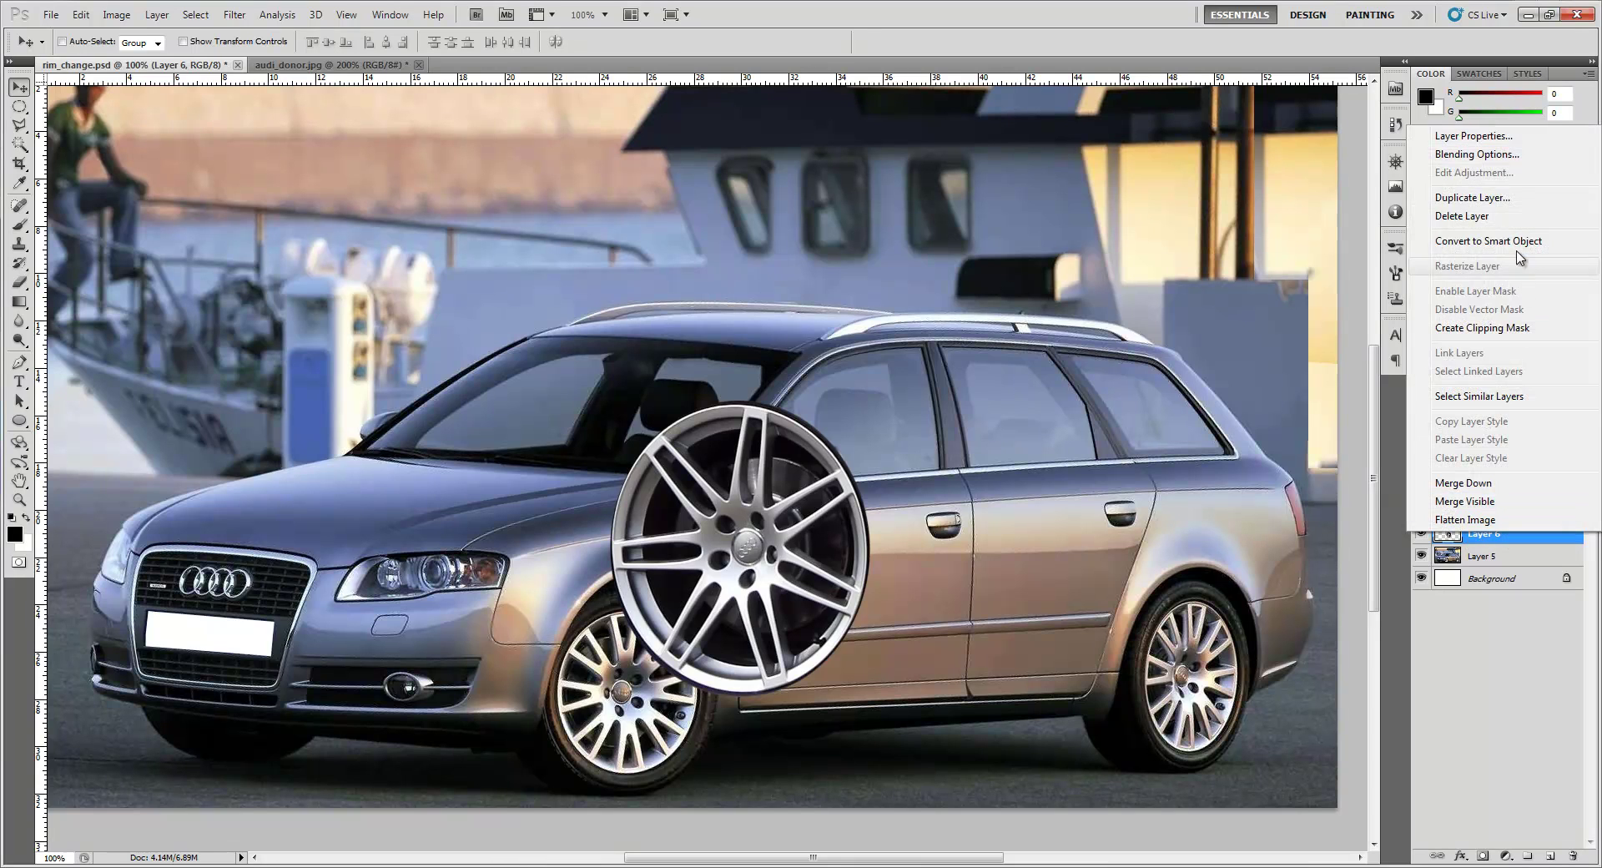
click(1516, 241)
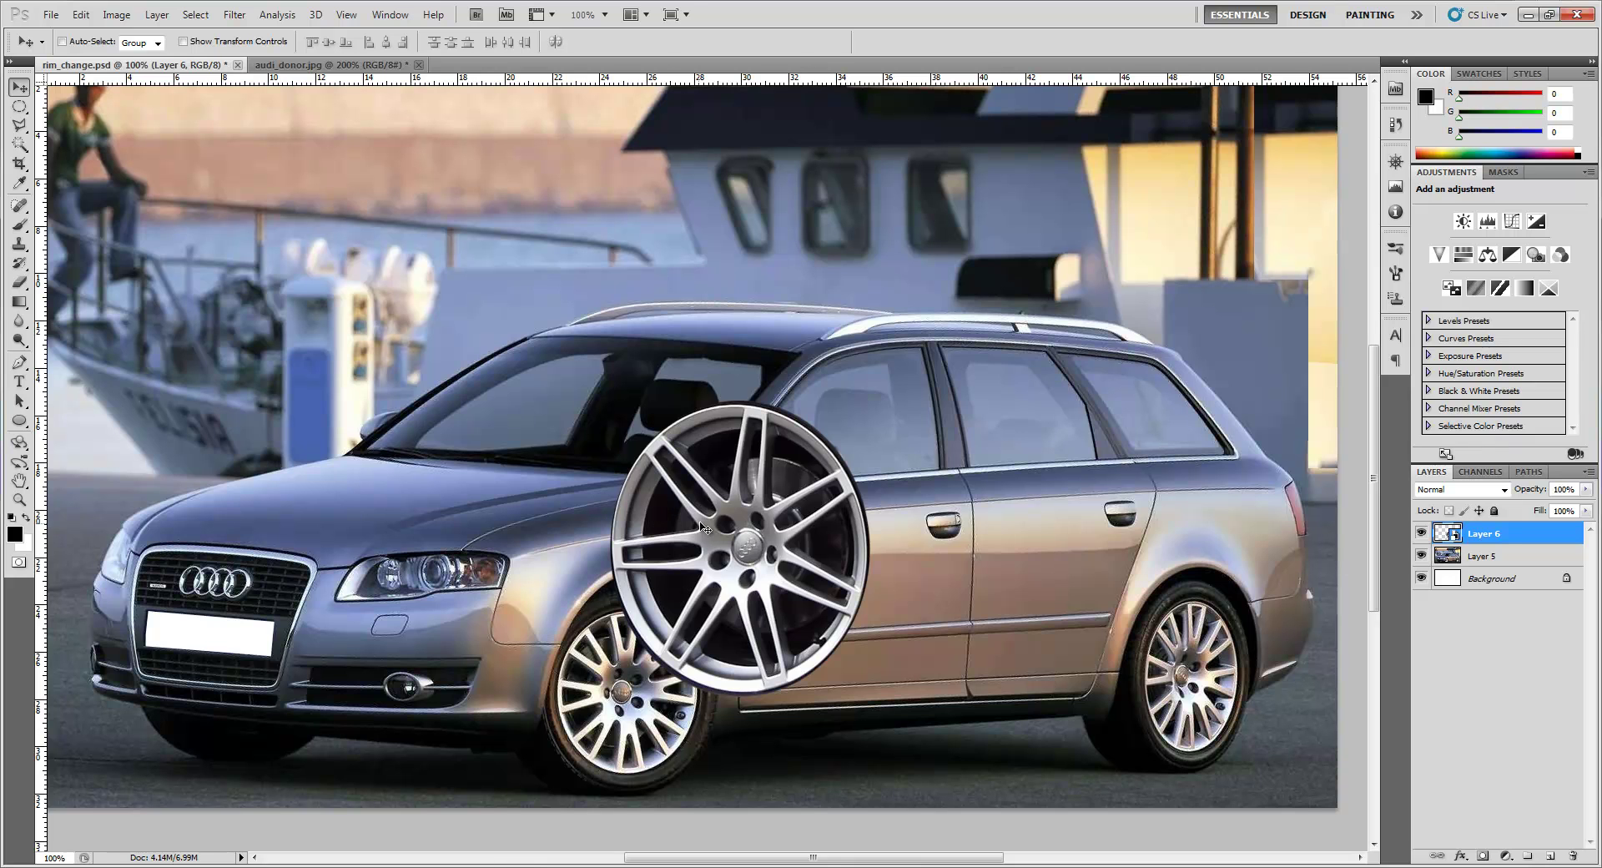
Step: Test-scale the smart-object rim to about 45% and back to full size, then move it over the door
drag(701, 526, 922, 532)
key(ctrl+z)
key(ctrl+t)
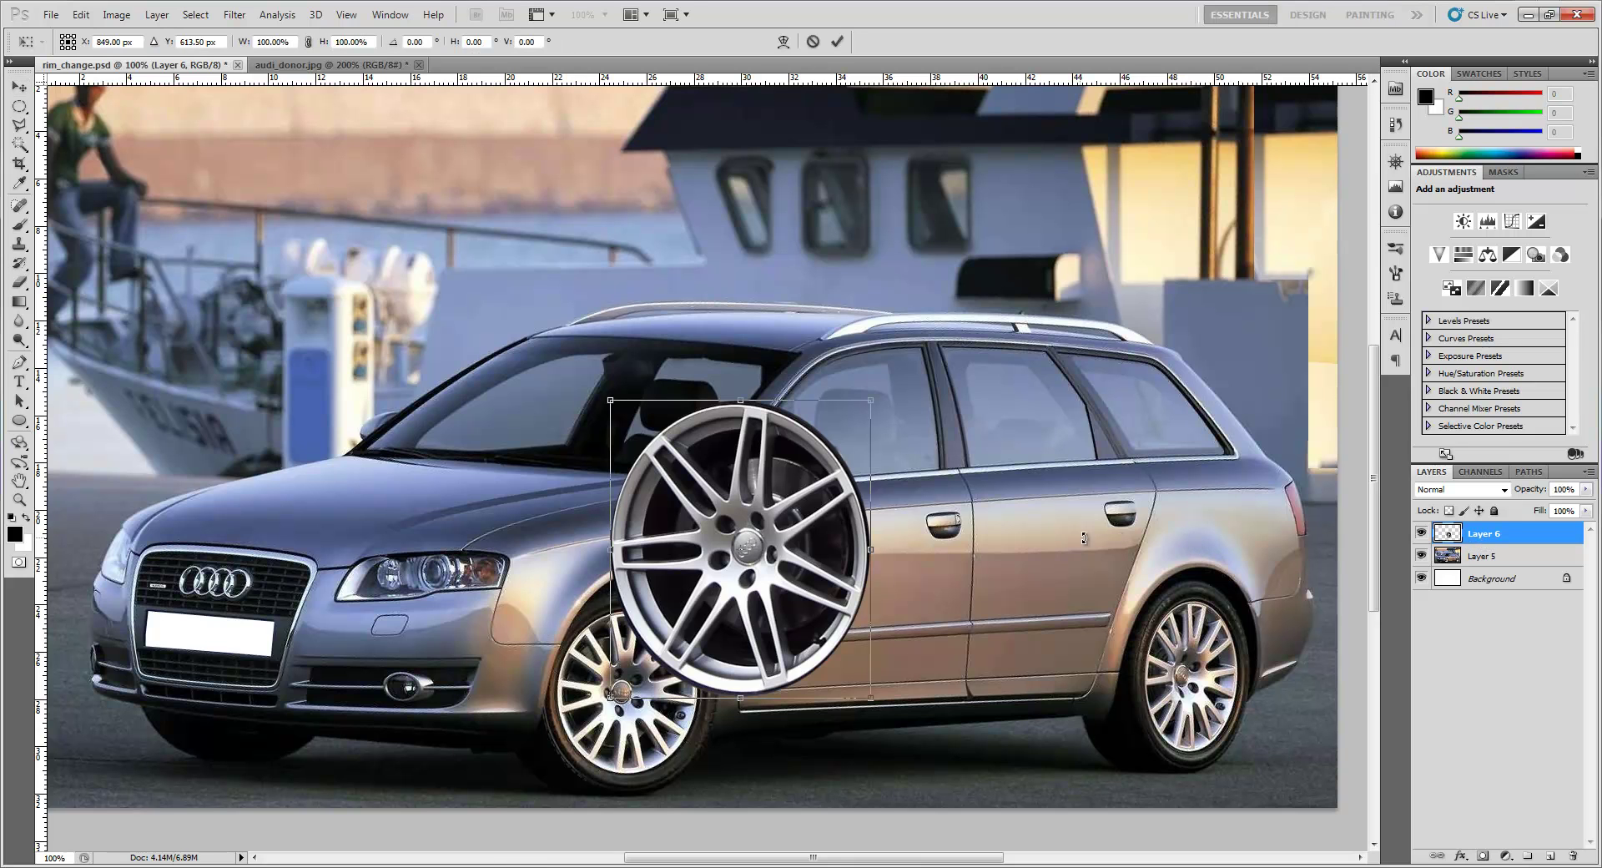
drag(871, 400, 652, 674)
key(Return)
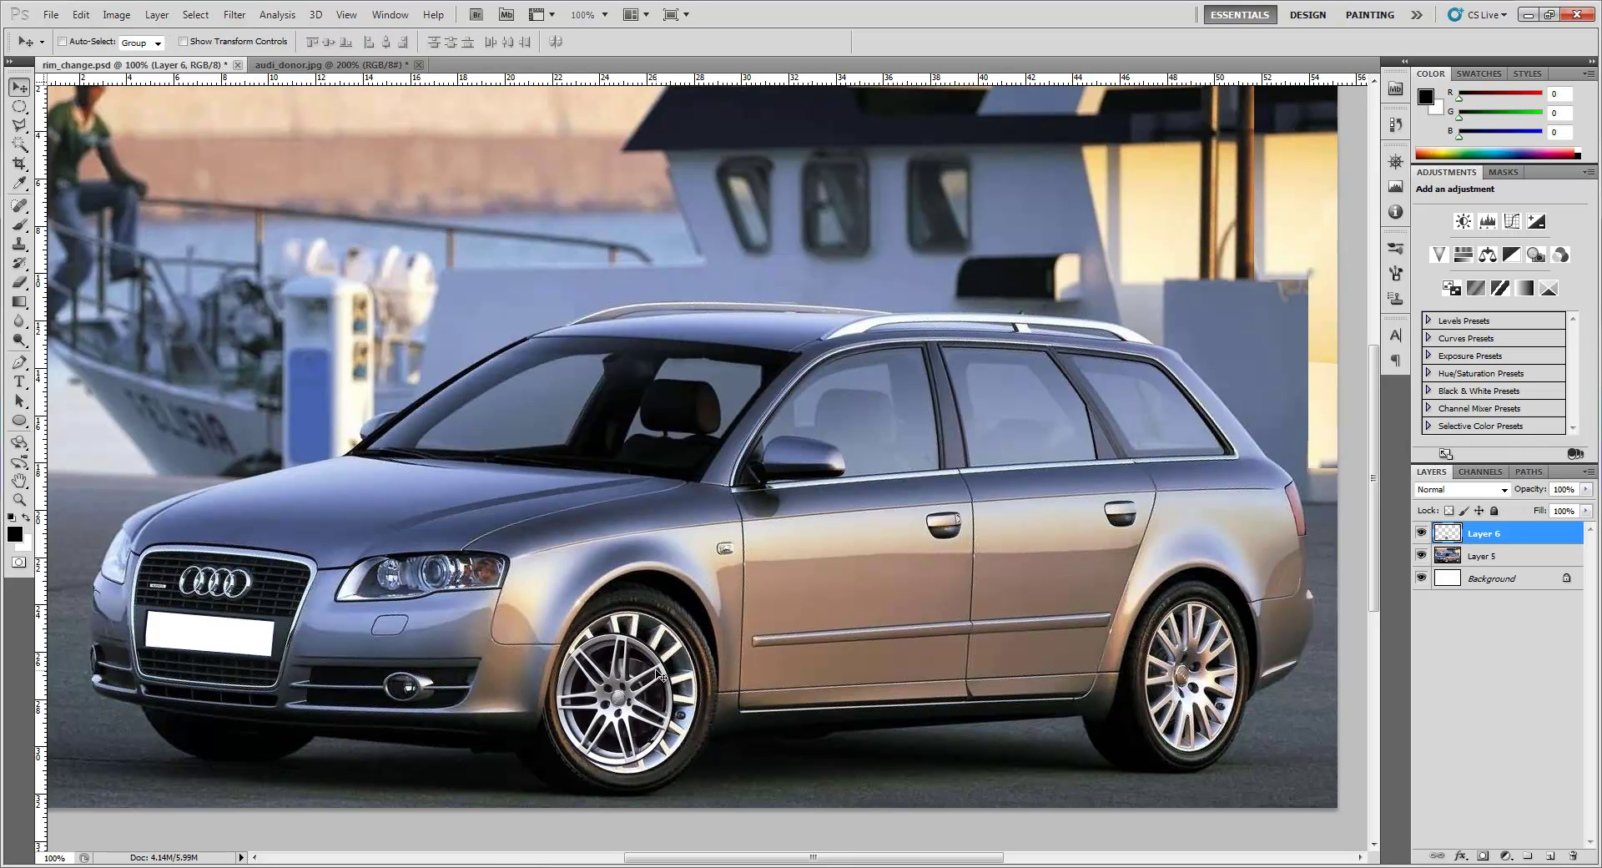
key(ctrl+t)
drag(677, 630, 832, 534)
key(Return)
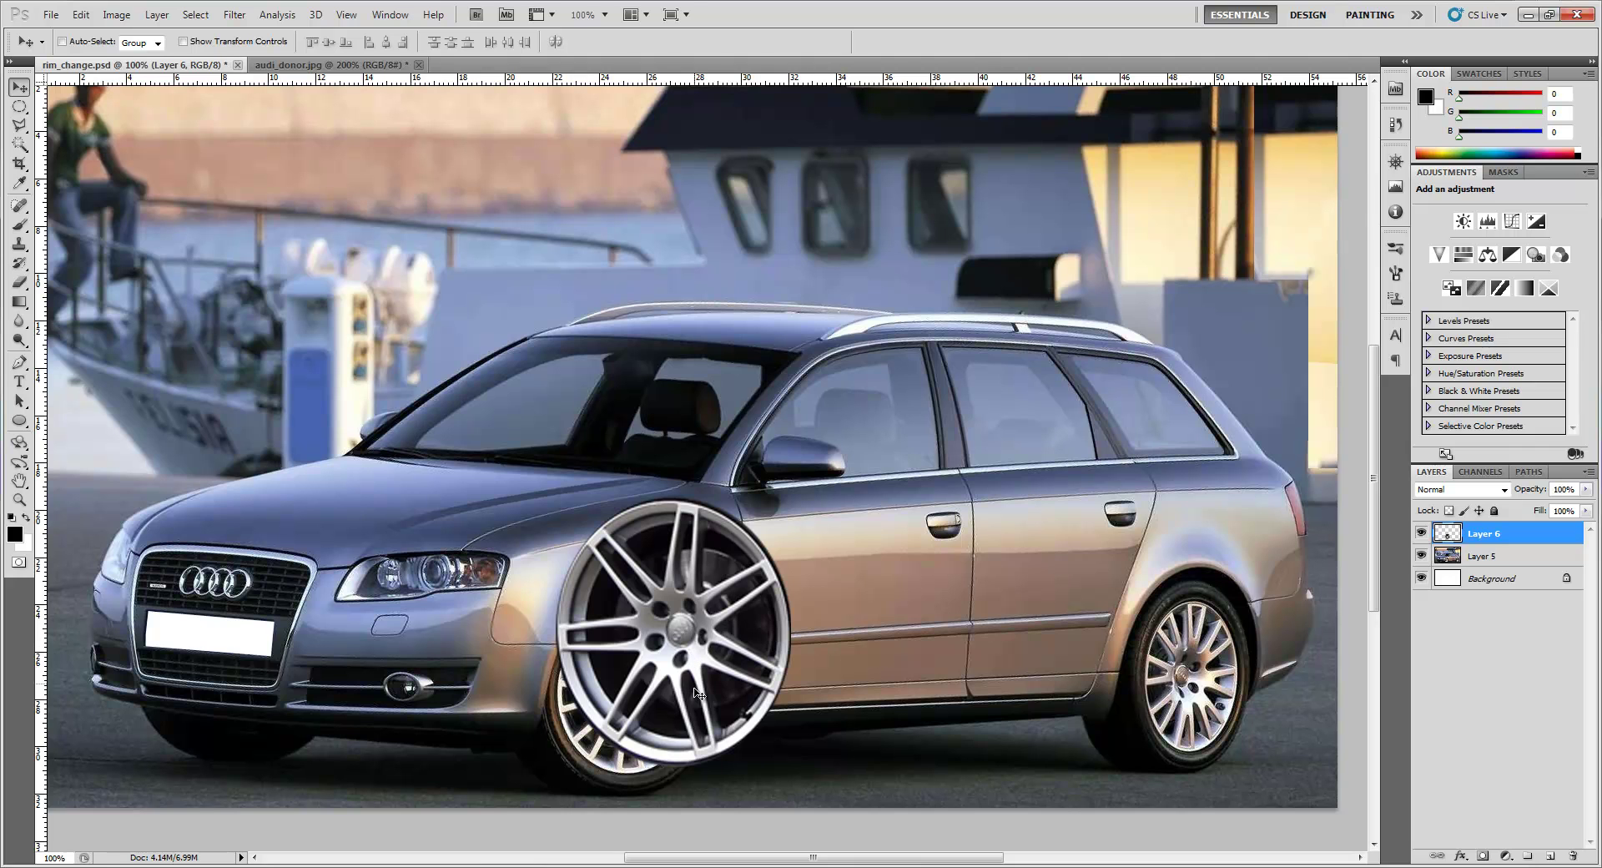
drag(747, 661, 813, 578)
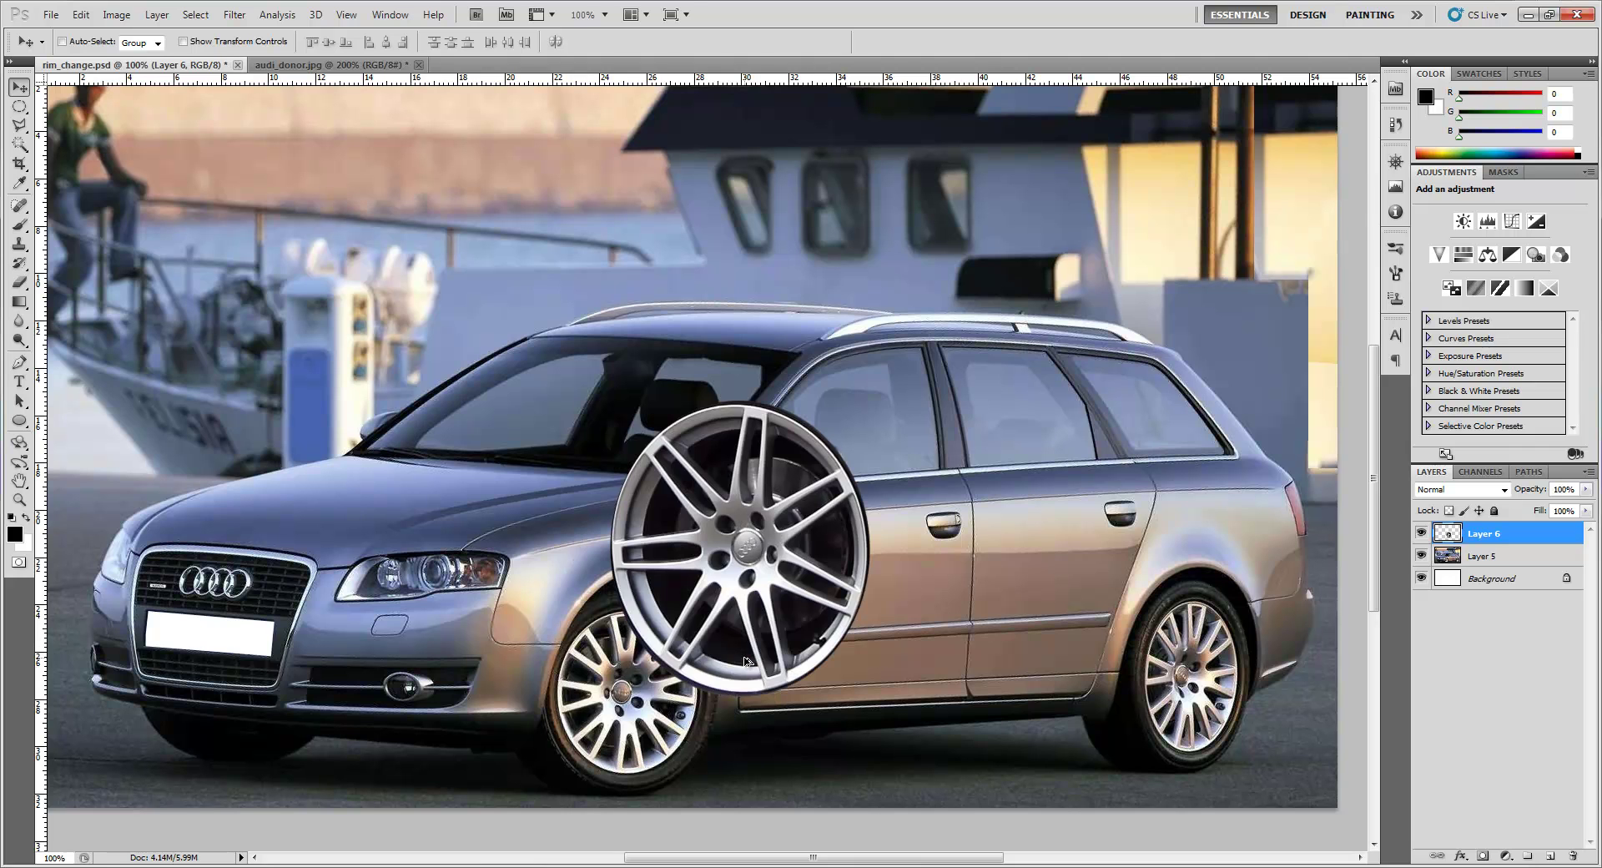
right_click(1507, 539)
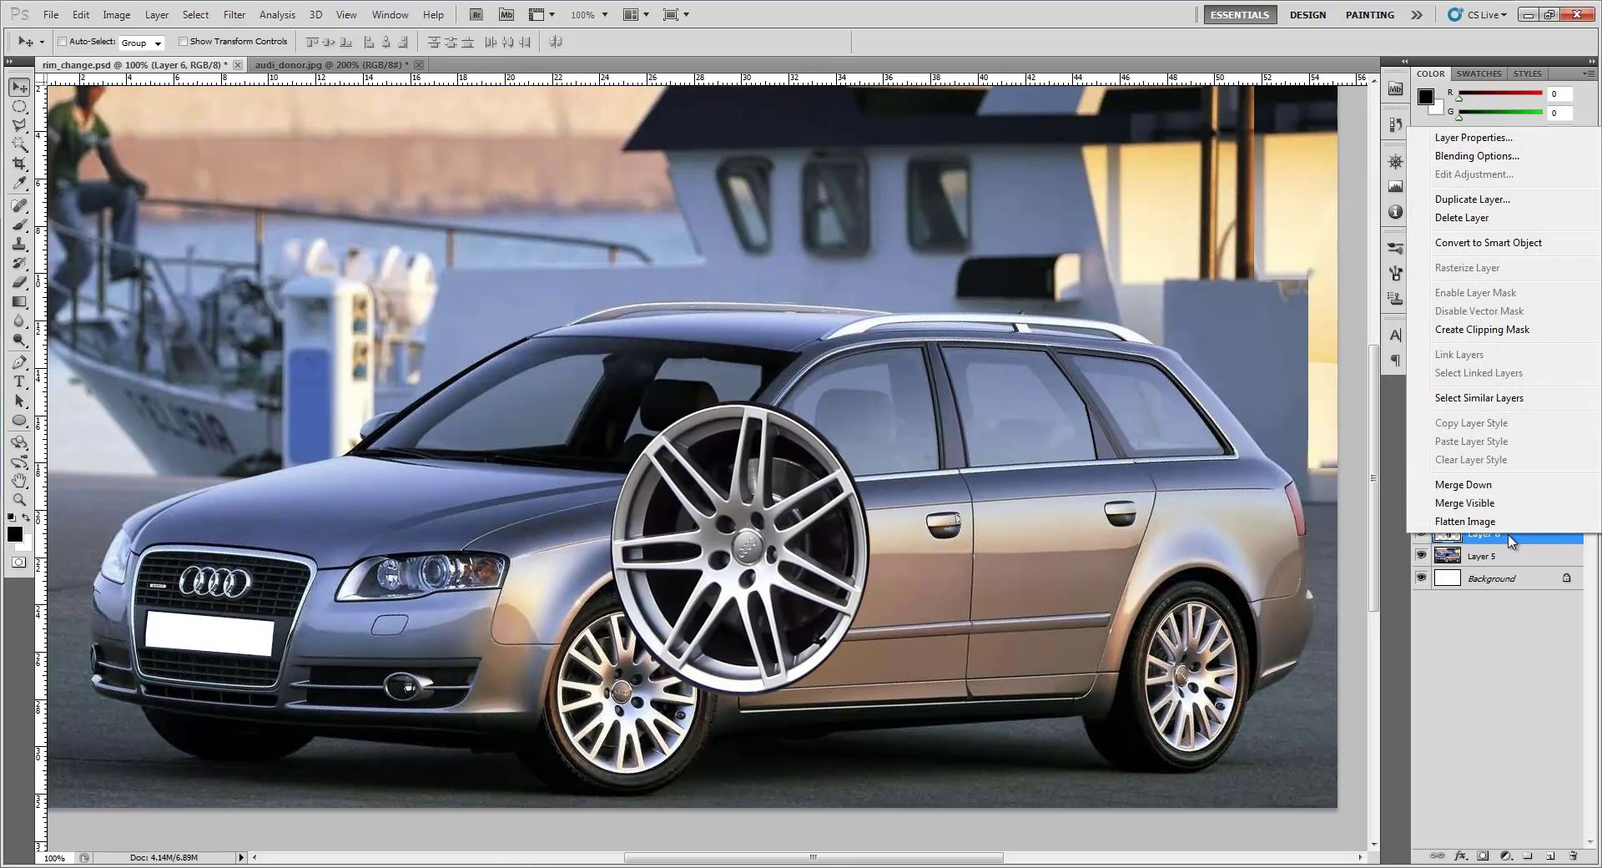
click(1515, 610)
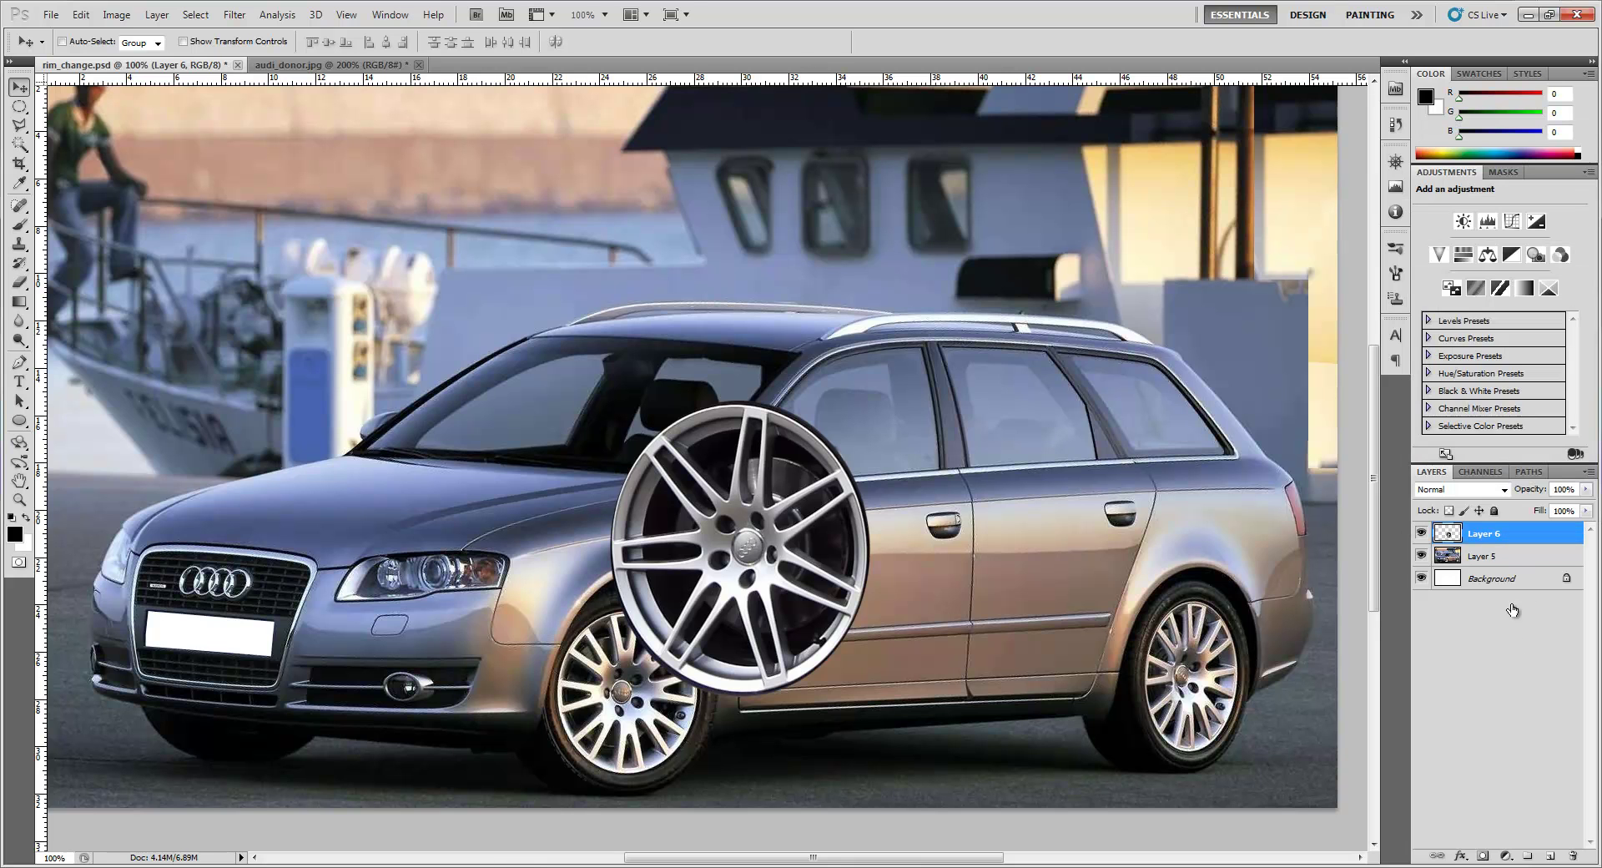
right_click(1502, 535)
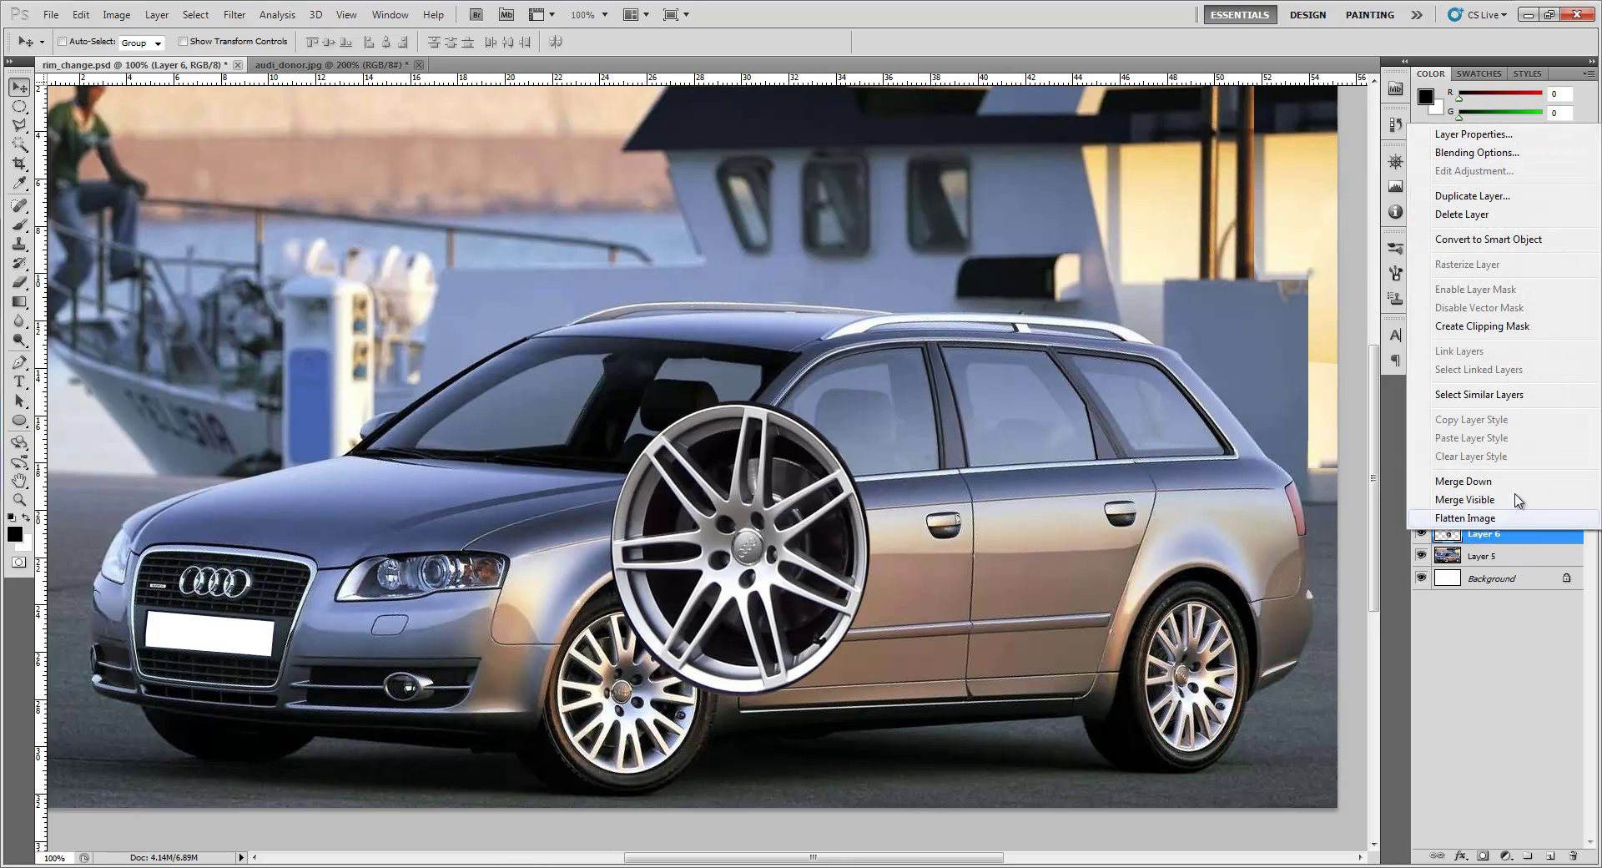
click(1502, 245)
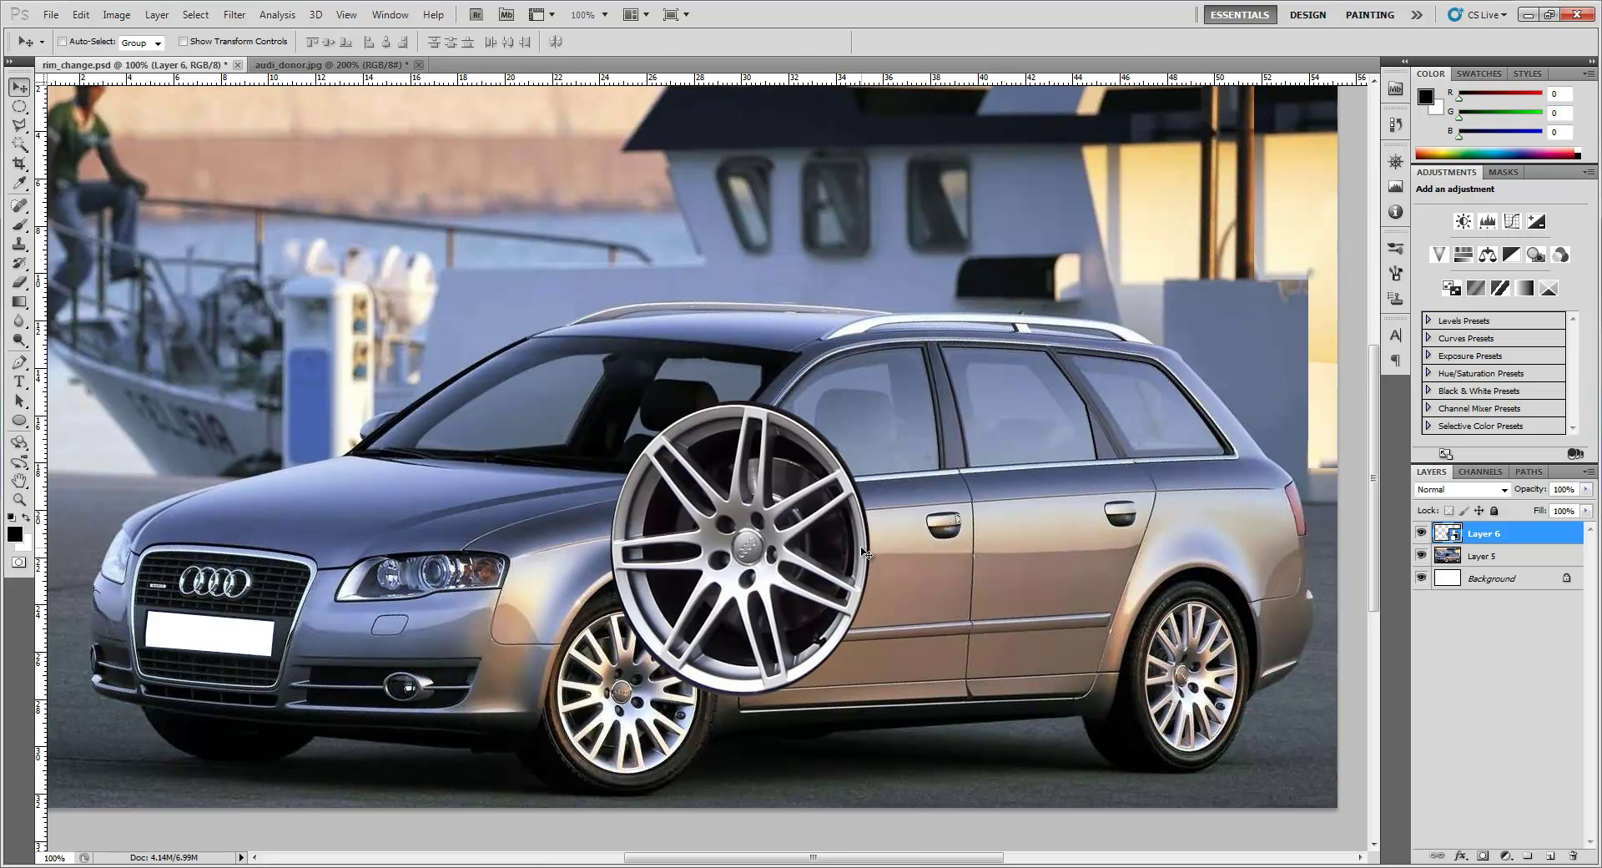
key(ctrl+t)
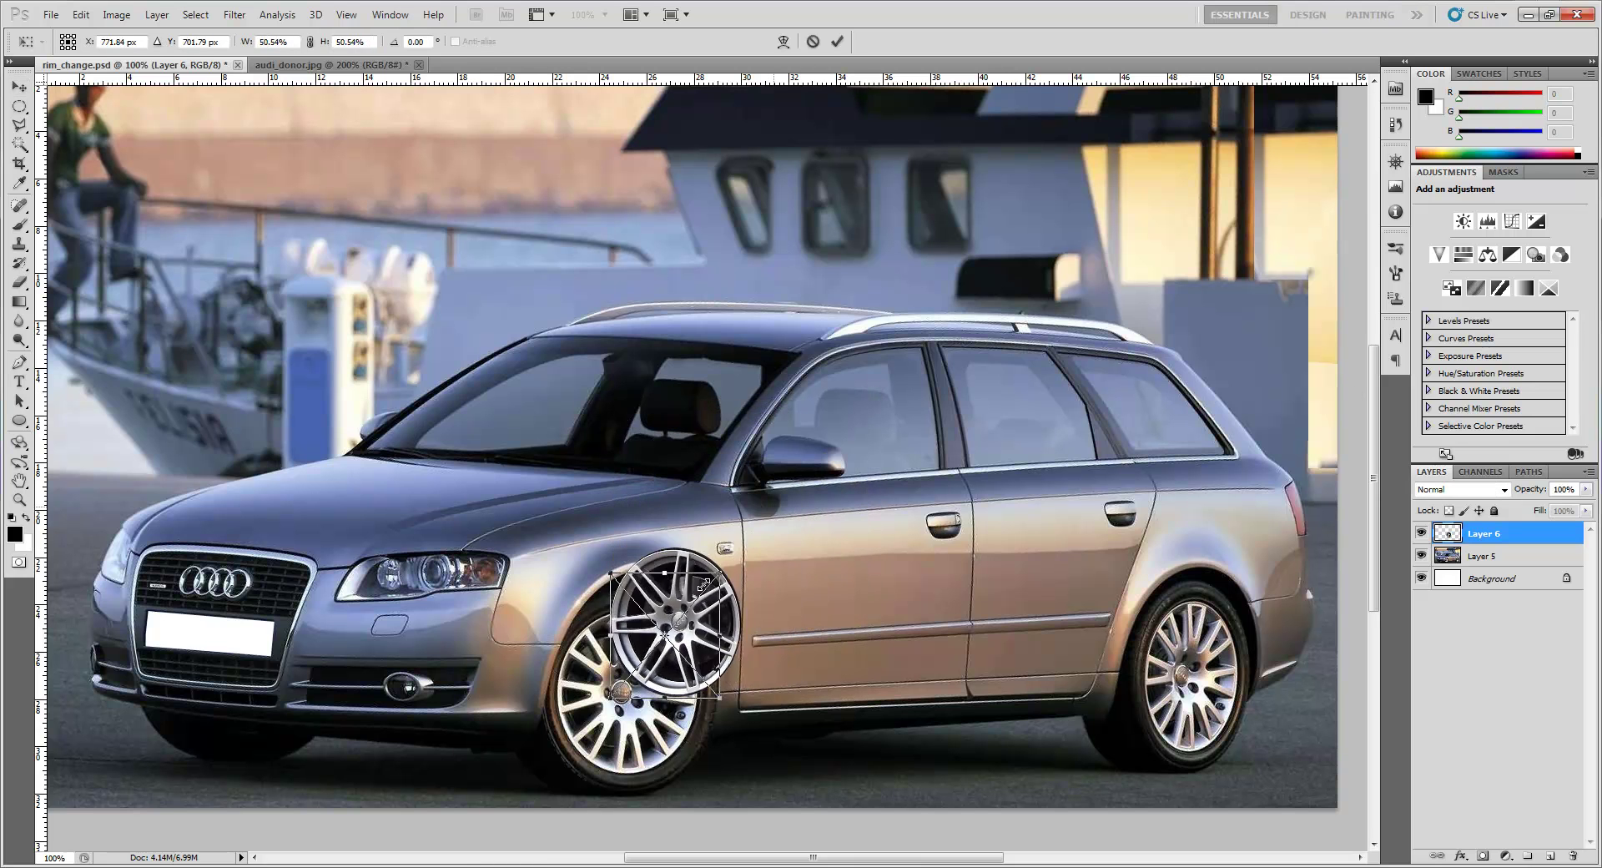
drag(703, 585, 807, 519)
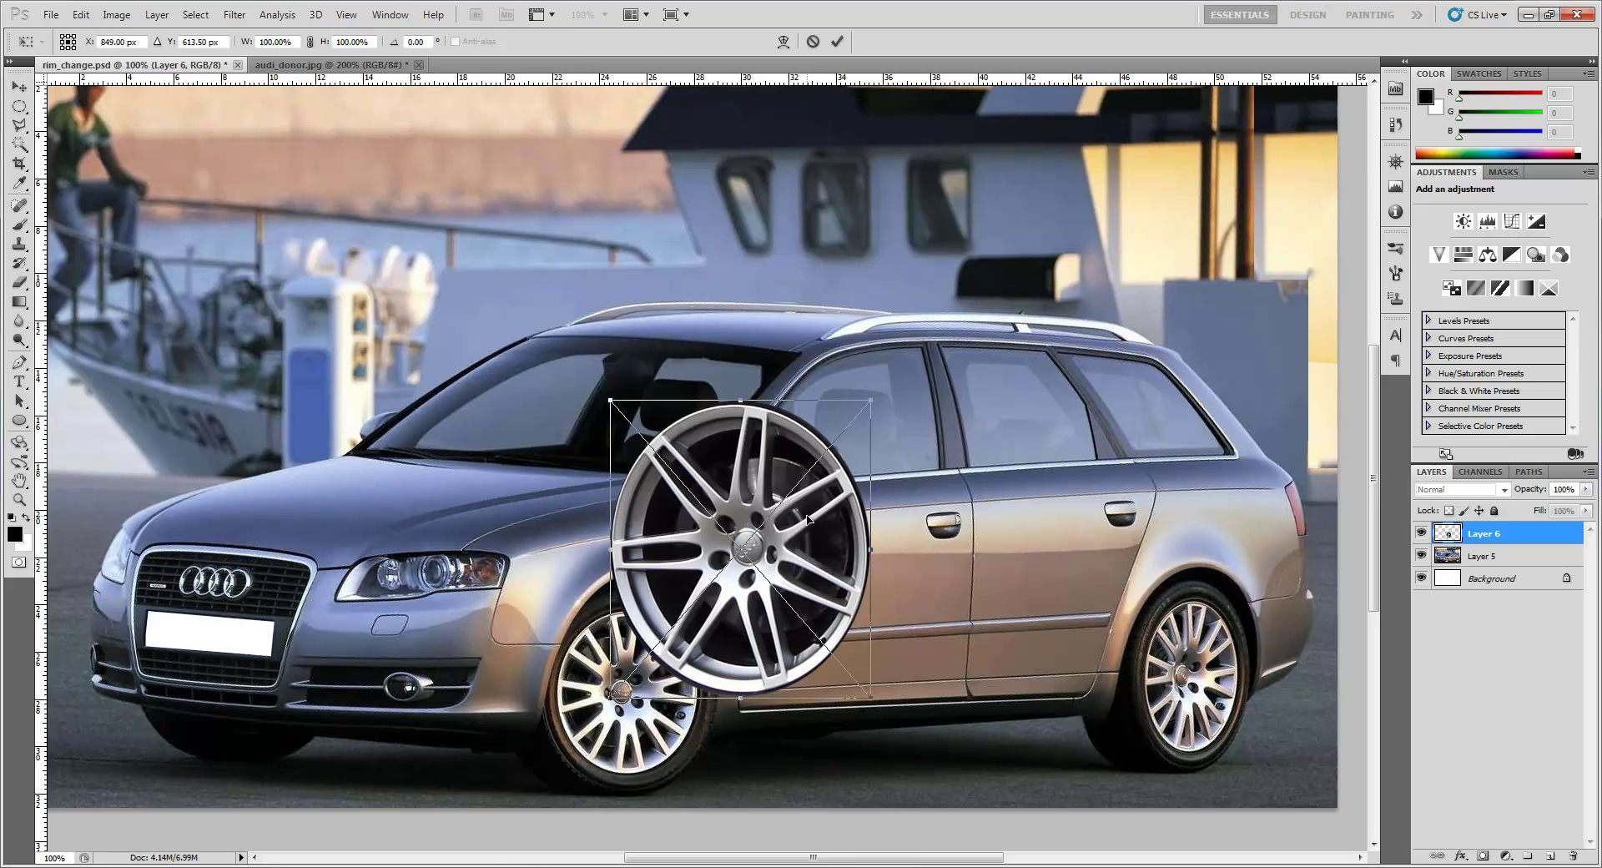
mouse_move(867, 427)
mouse_down()
mouse_move(735, 588)
mouse_move(756, 534)
mouse_move(872, 401)
mouse_up()
key(Return)
key(ctrl+t)
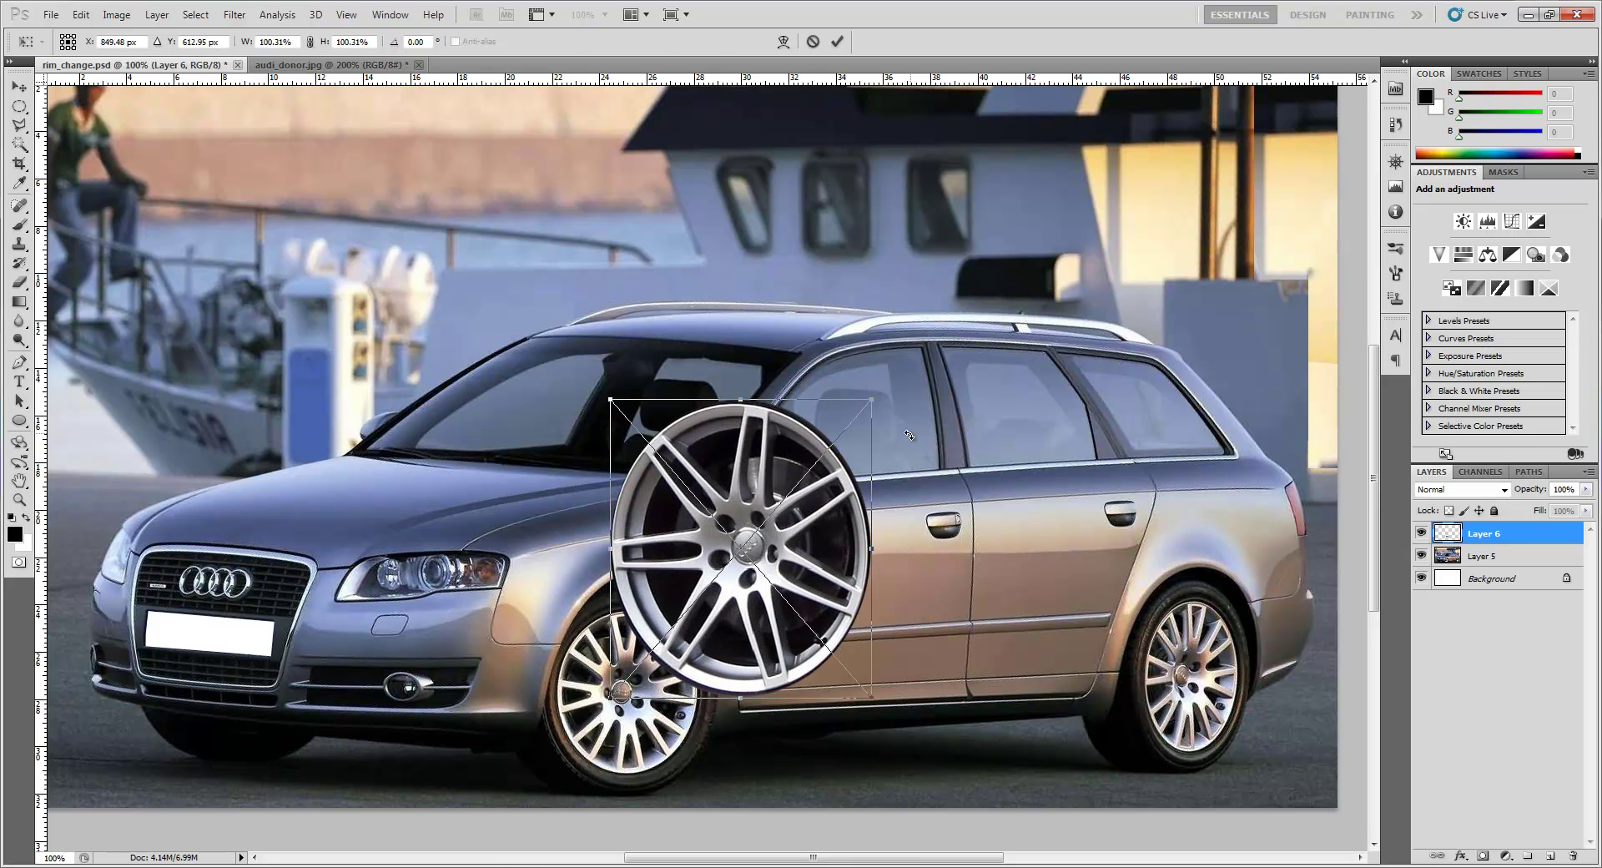
key(Return)
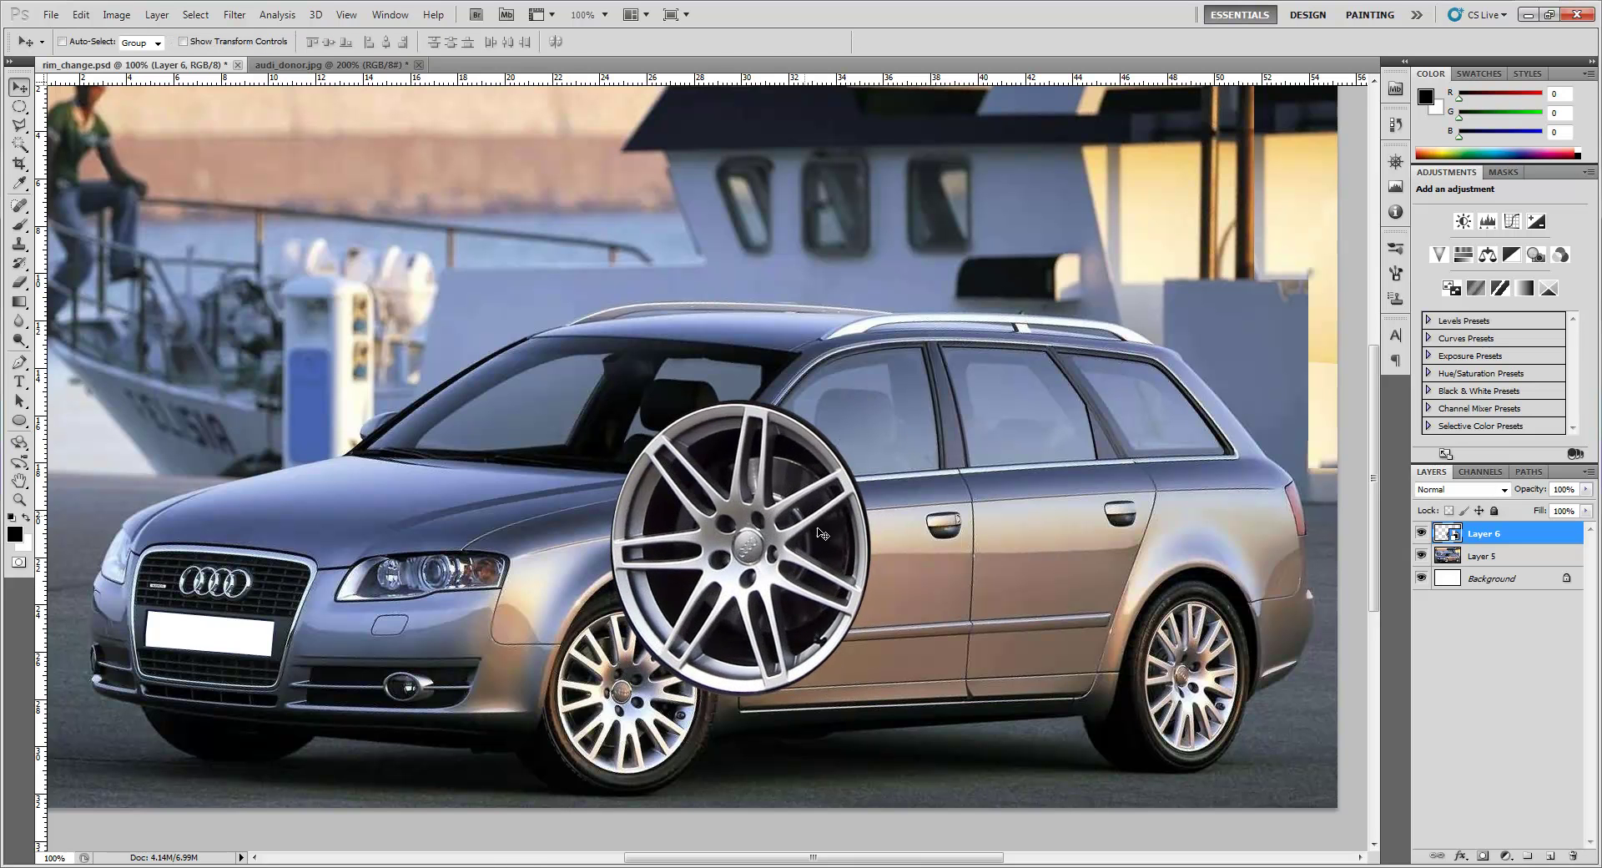
key(ctrl+z)
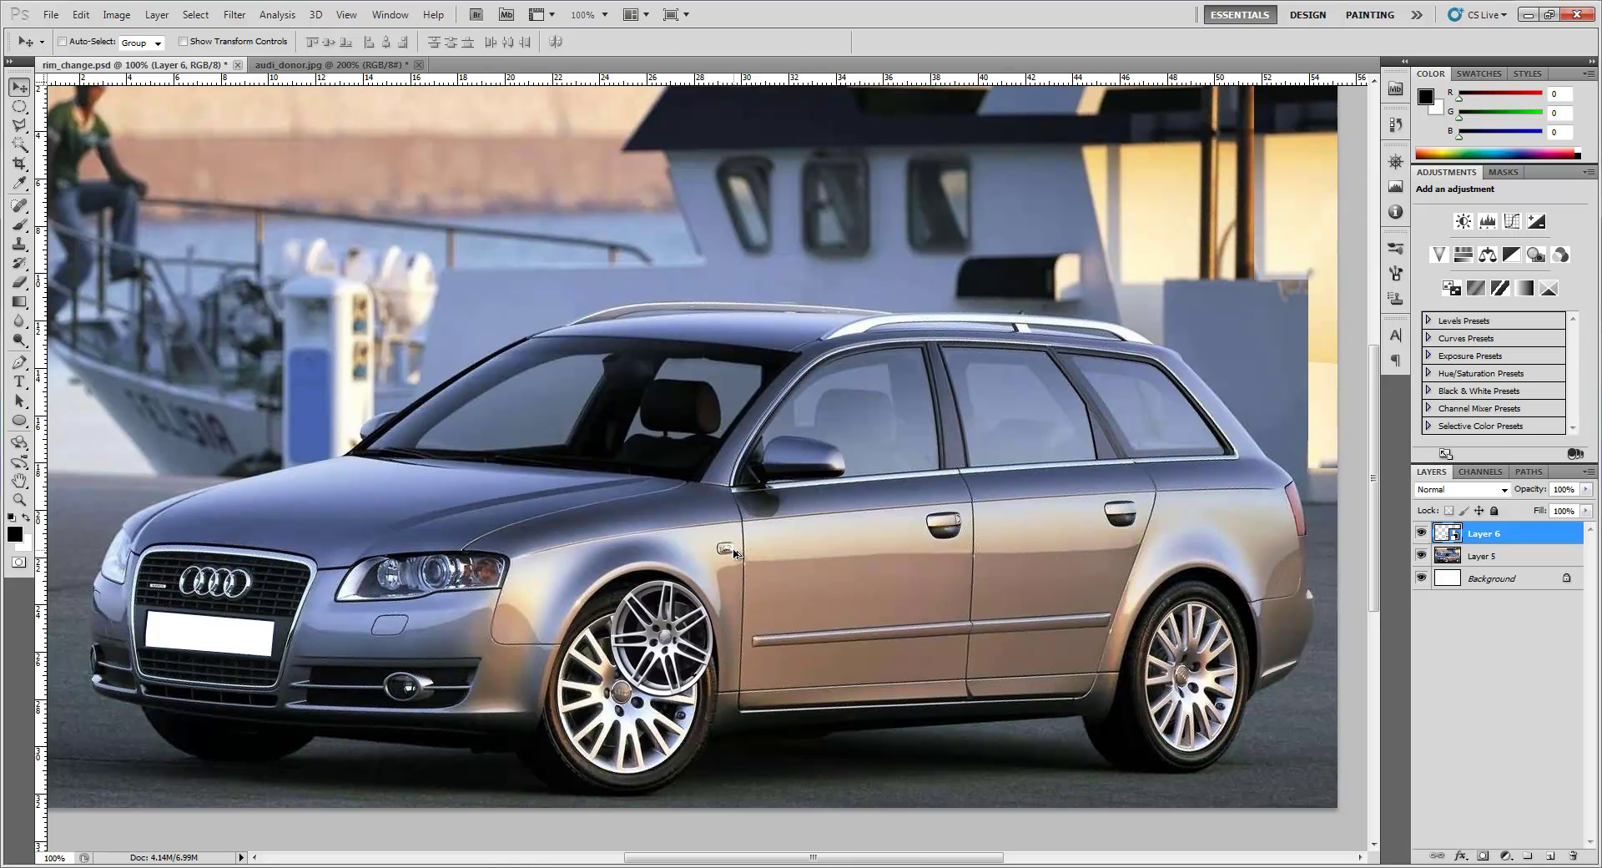
key(ctrl+z)
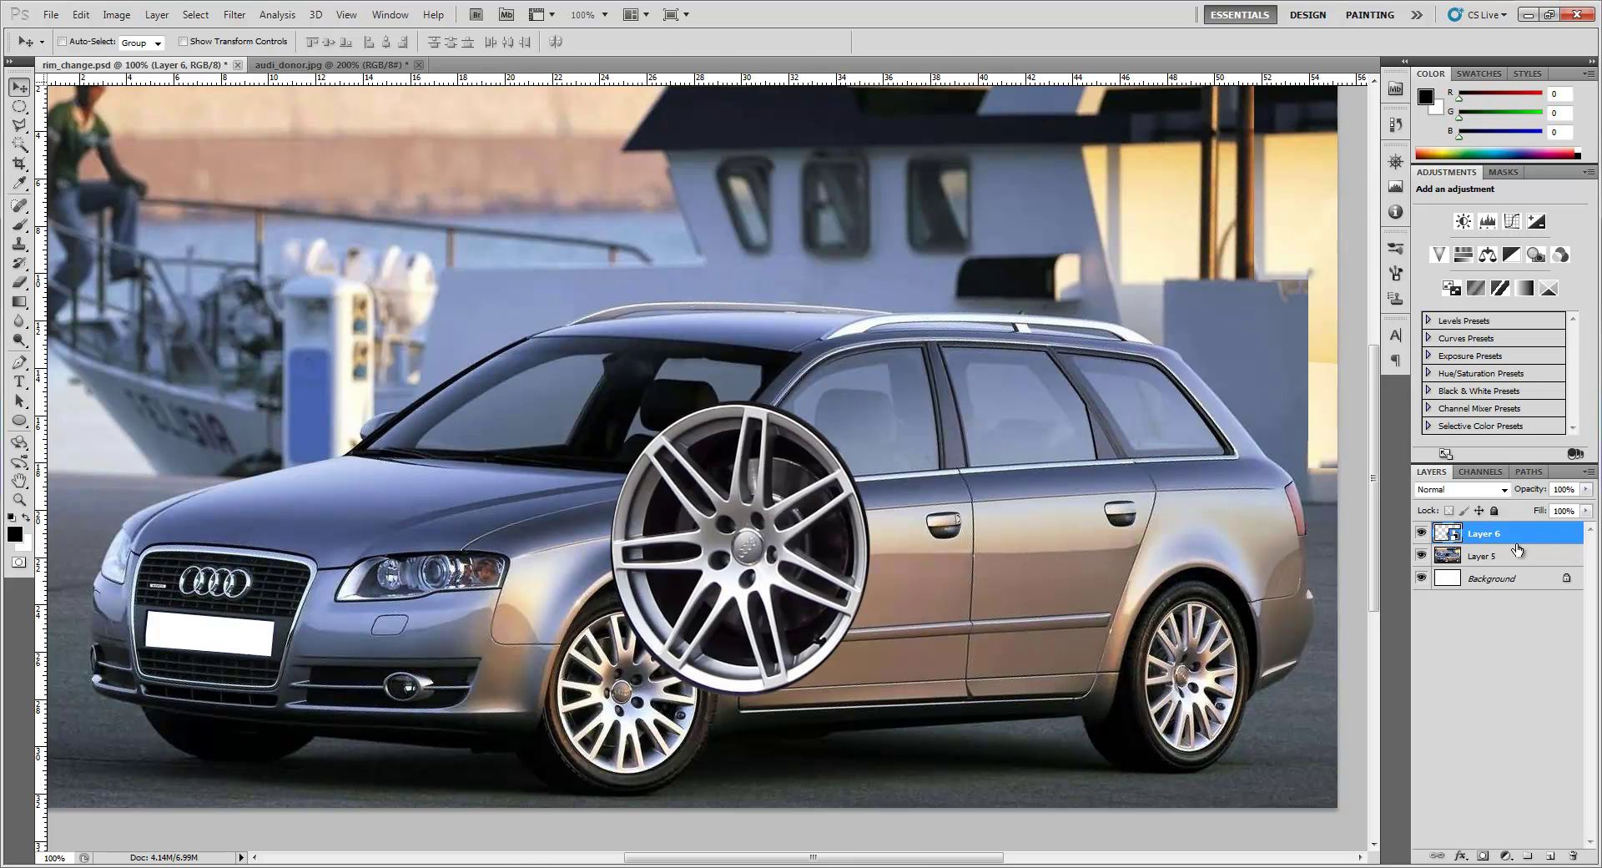
drag(741, 590, 837, 644)
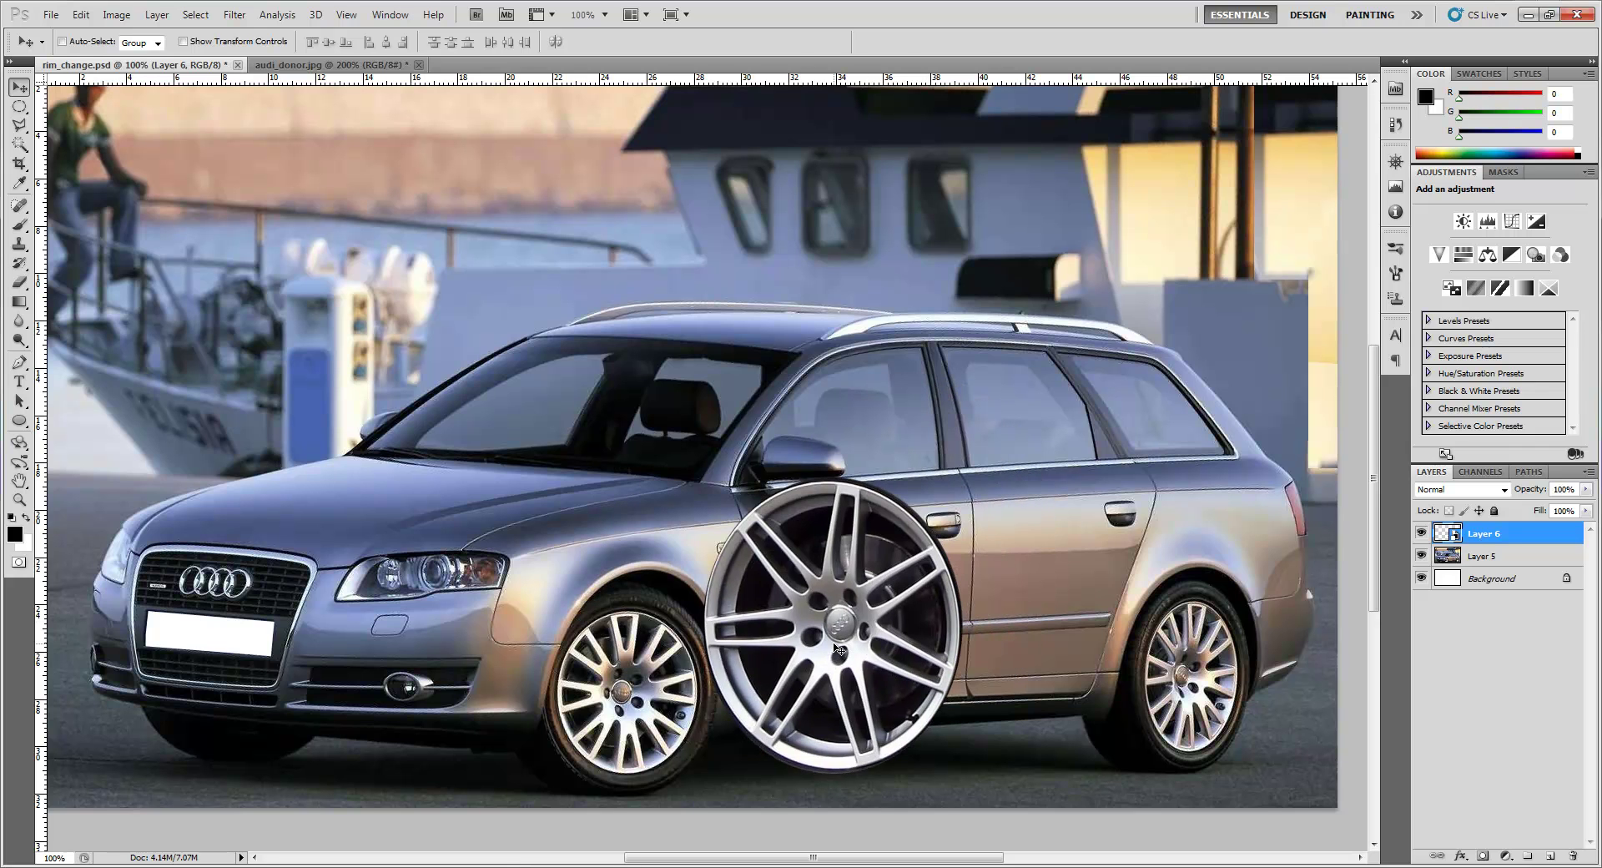
Step: Flip the Layer 6 rim horizontally and scale it down to 43.48% over the front wheel
key(ctrl+t)
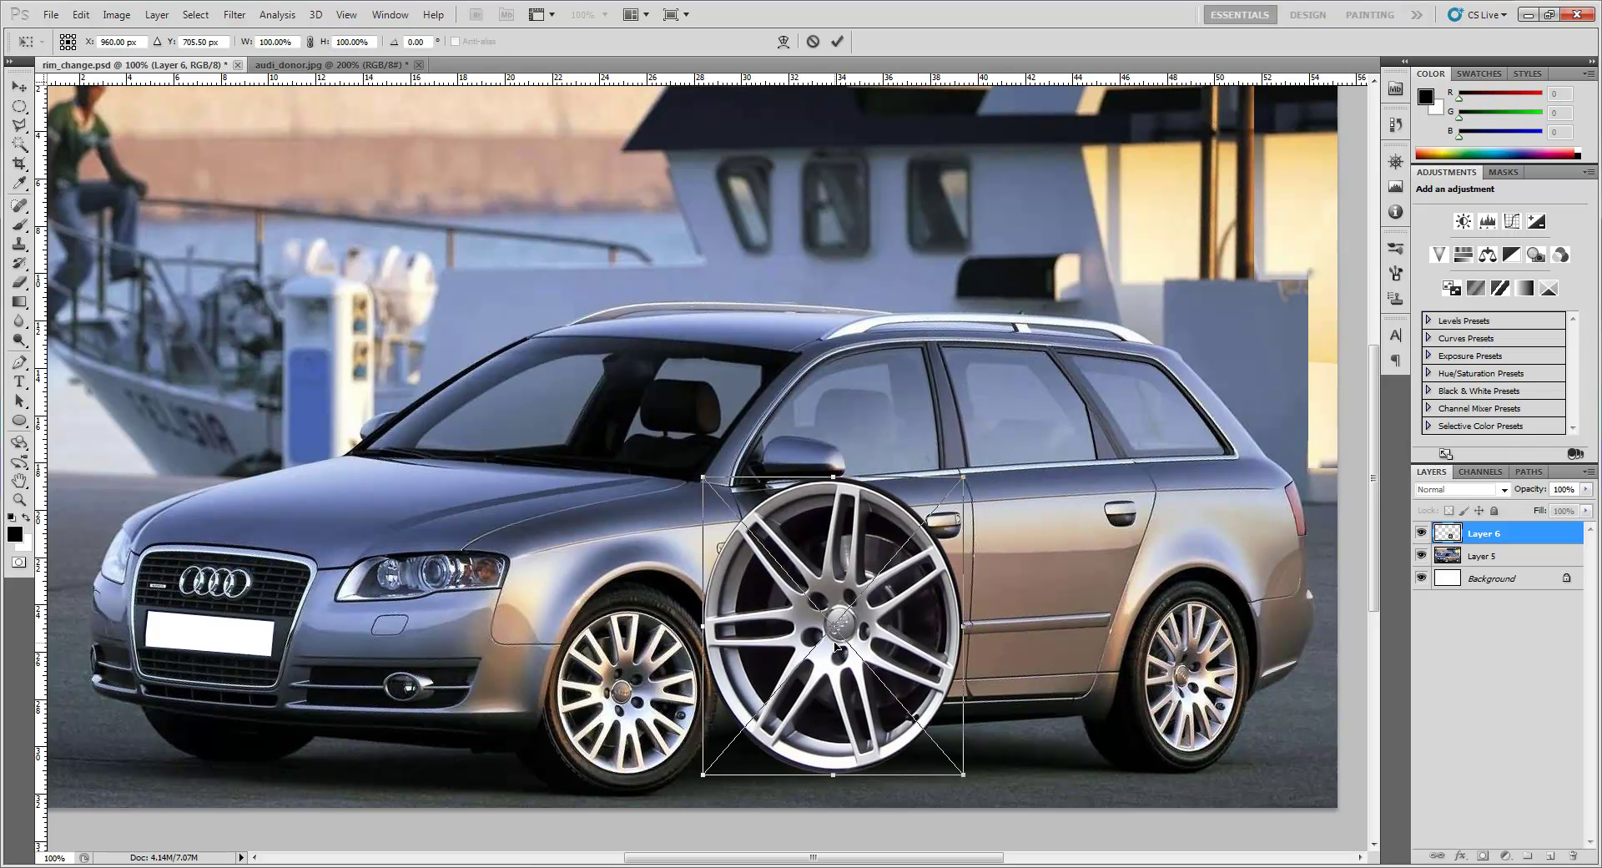
right_click(880, 591)
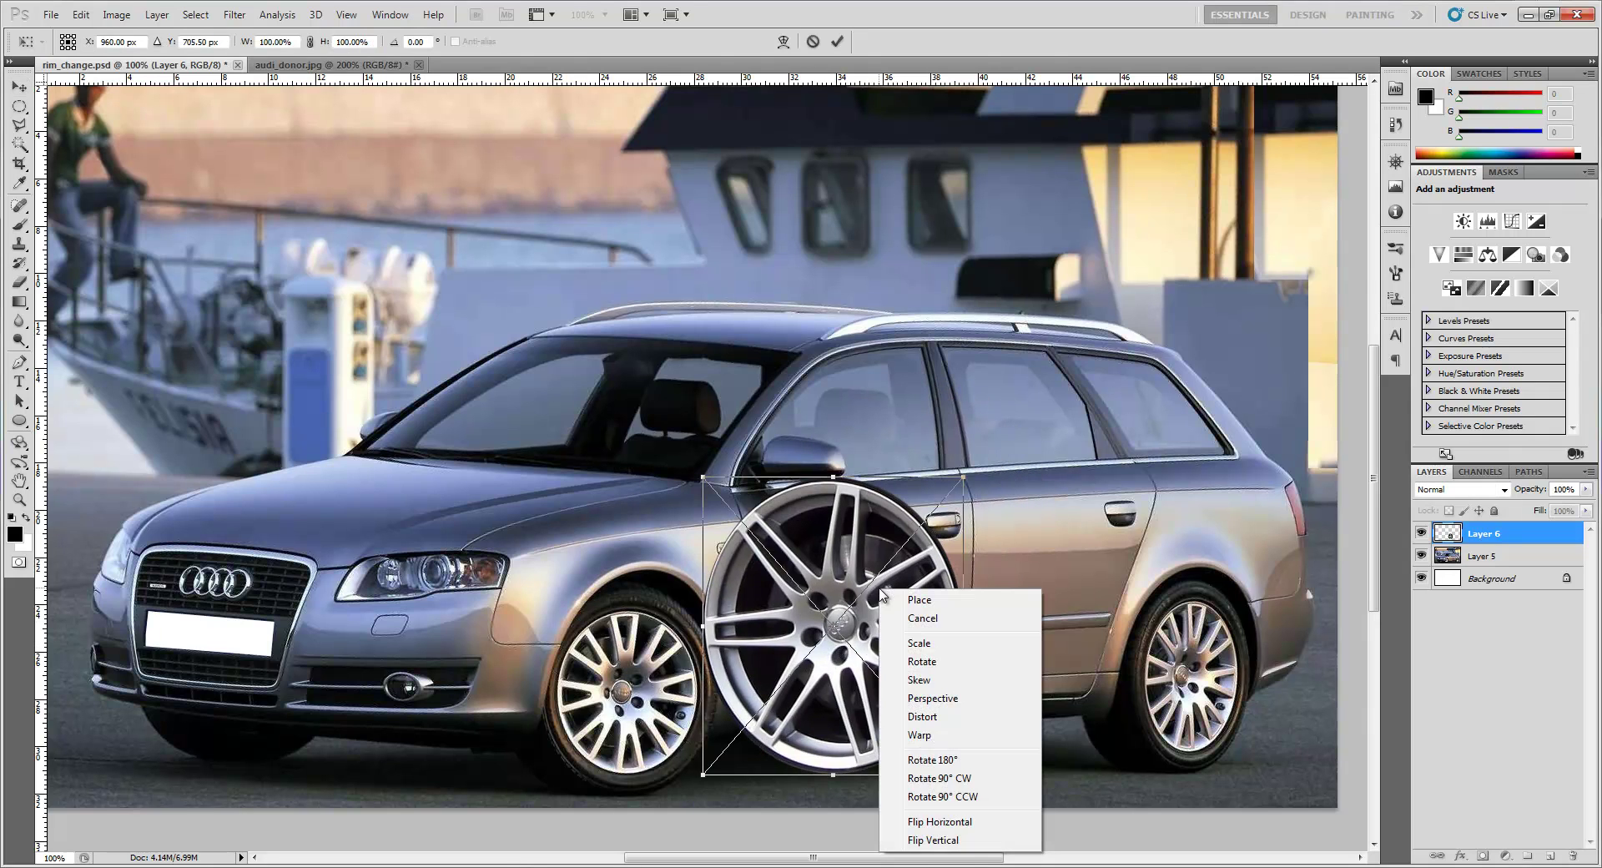
click(949, 822)
drag(891, 649, 767, 551)
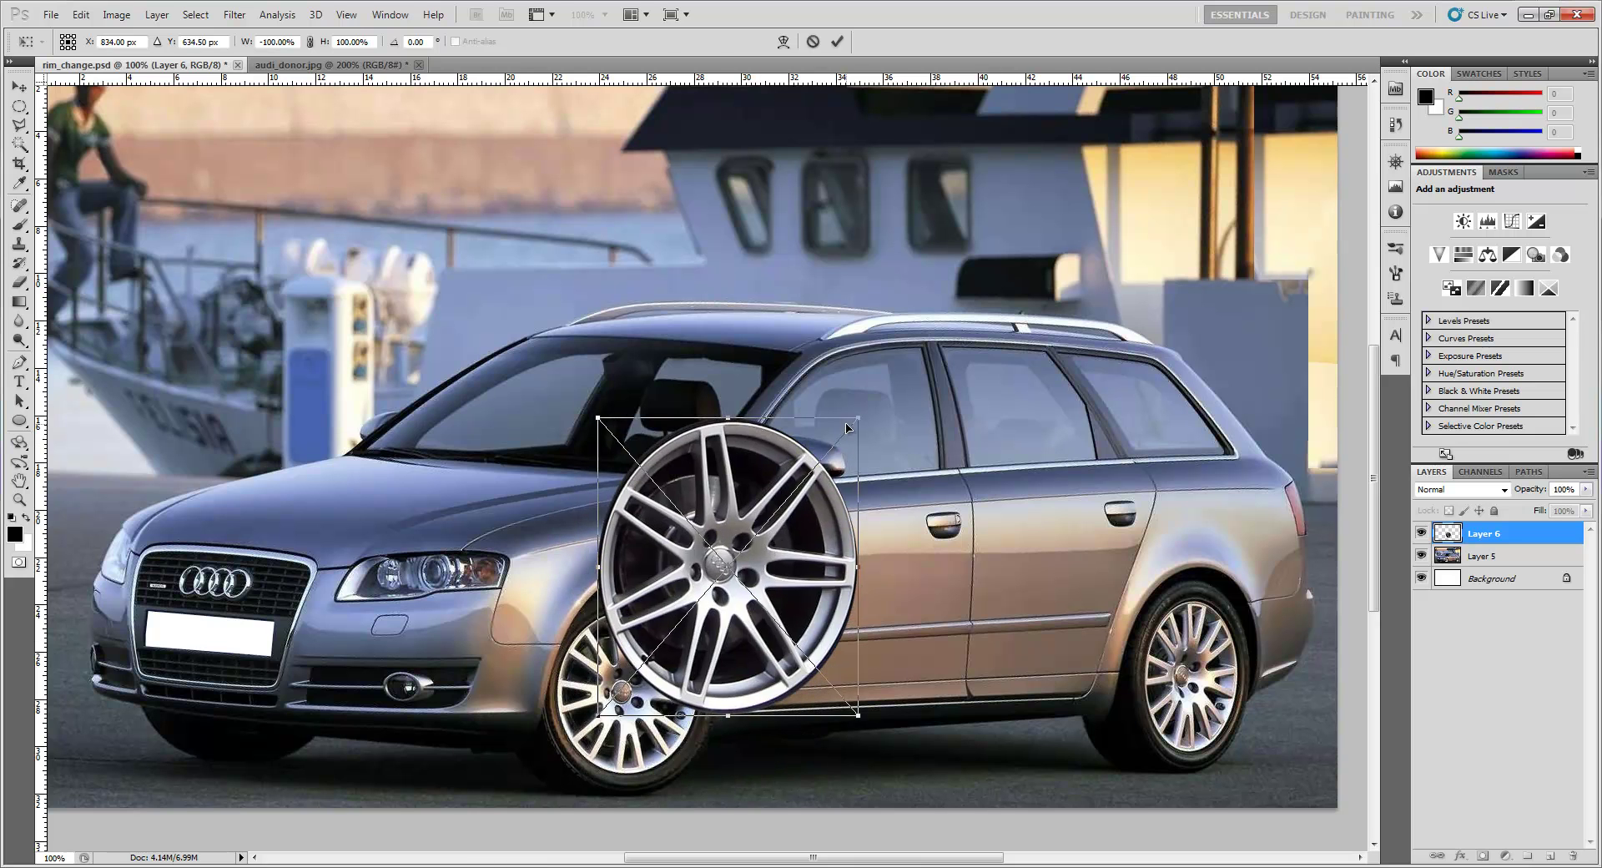
drag(863, 414, 737, 606)
Step: Move the rim onto the front wheel with a slight tilt and enlarge it to fill the tyre
scroll(738, 605, down, 1)
scroll(834, 568, up, 1)
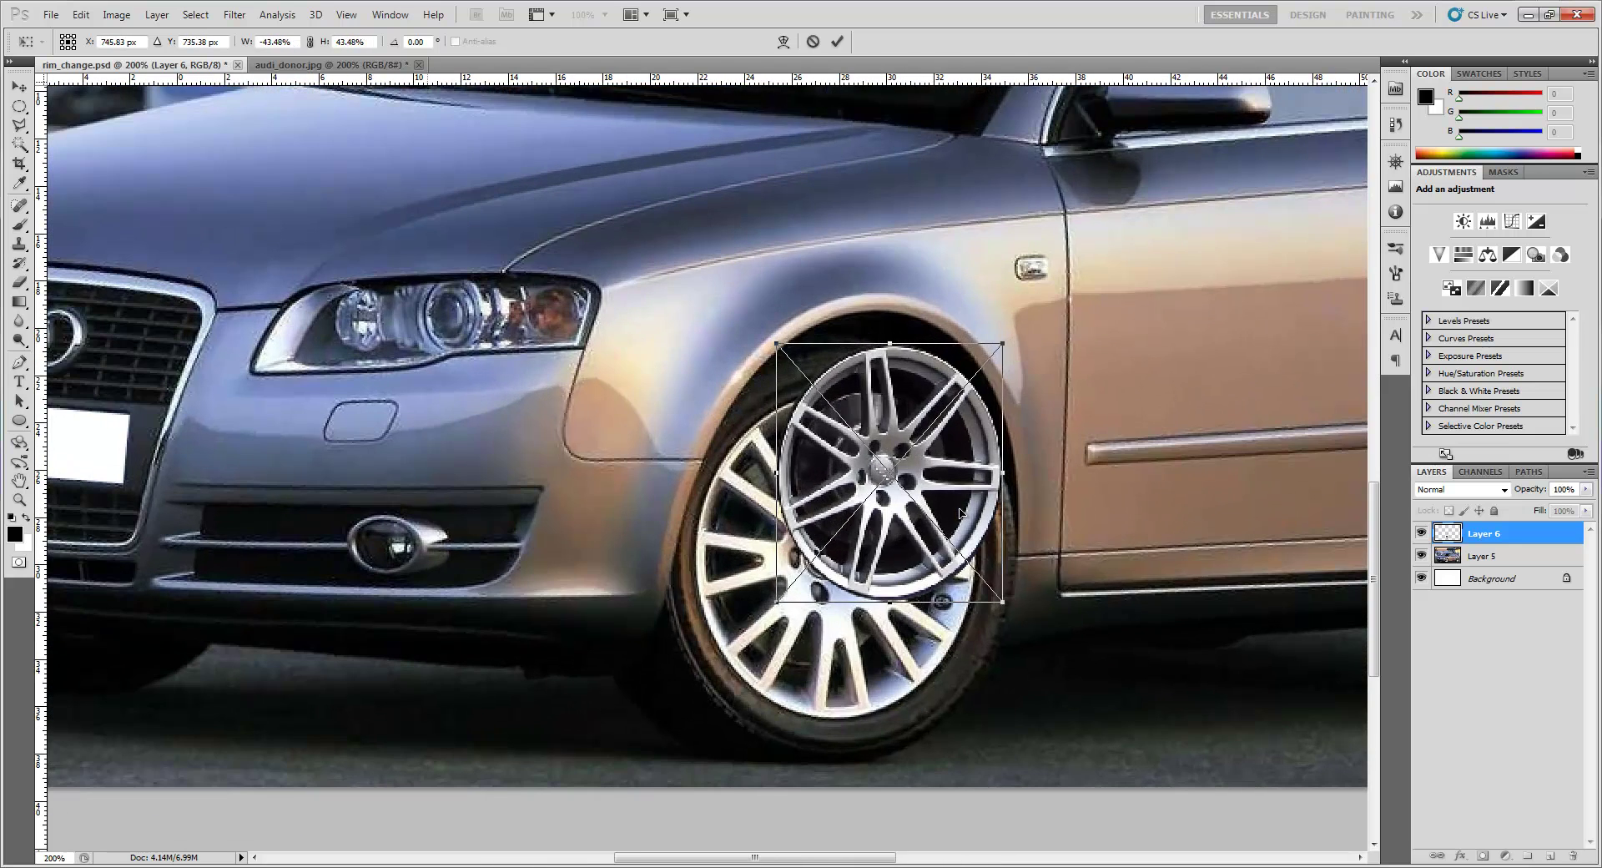
scroll(948, 532, down, 3)
drag(948, 532, 856, 561)
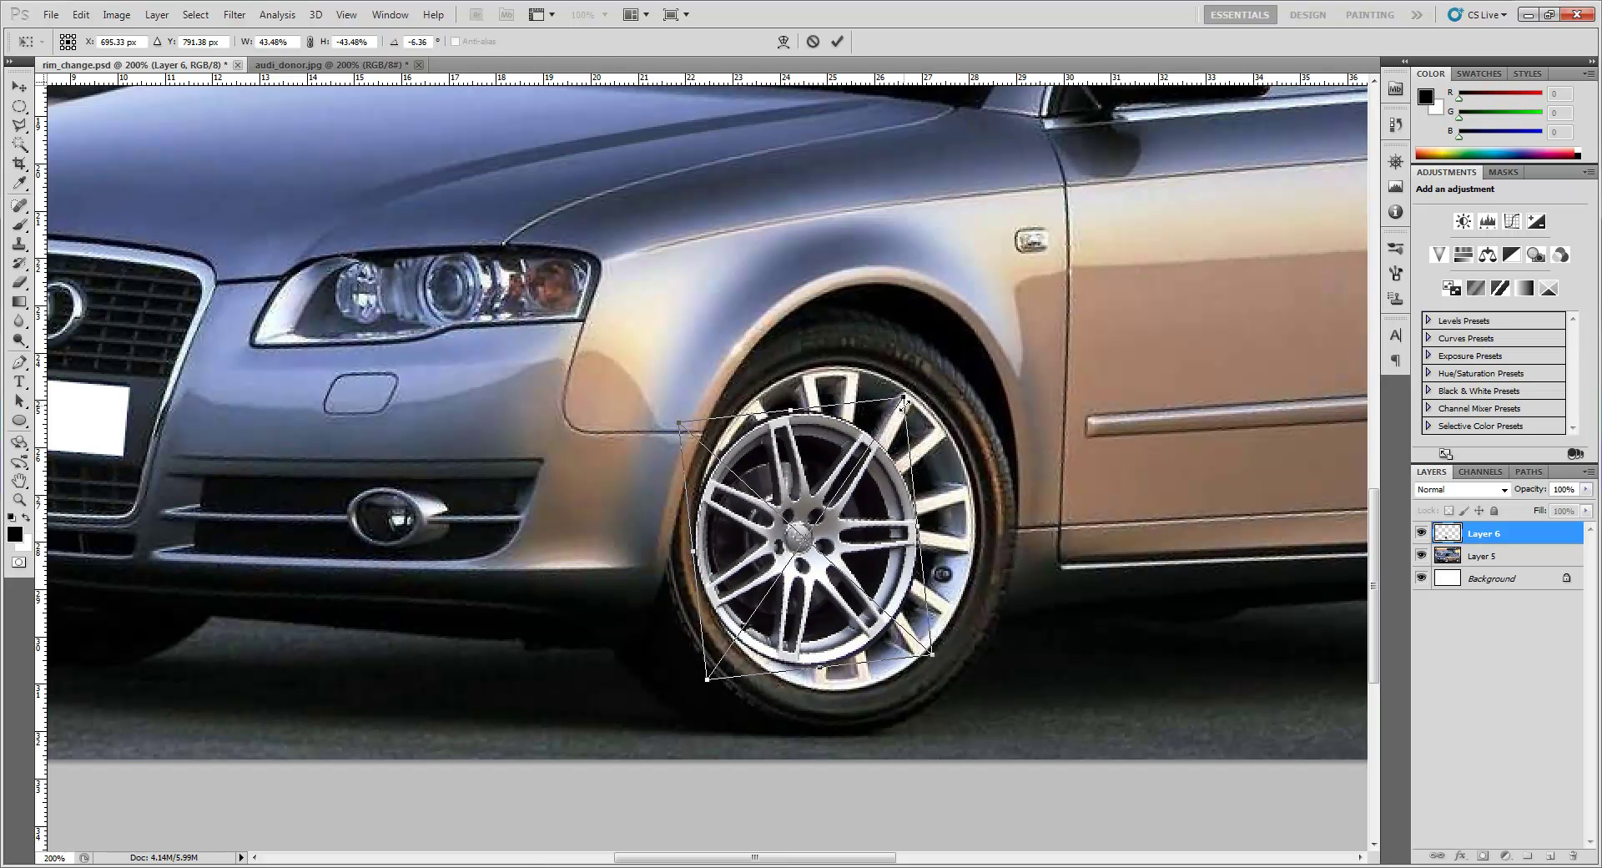
drag(906, 400, 942, 344)
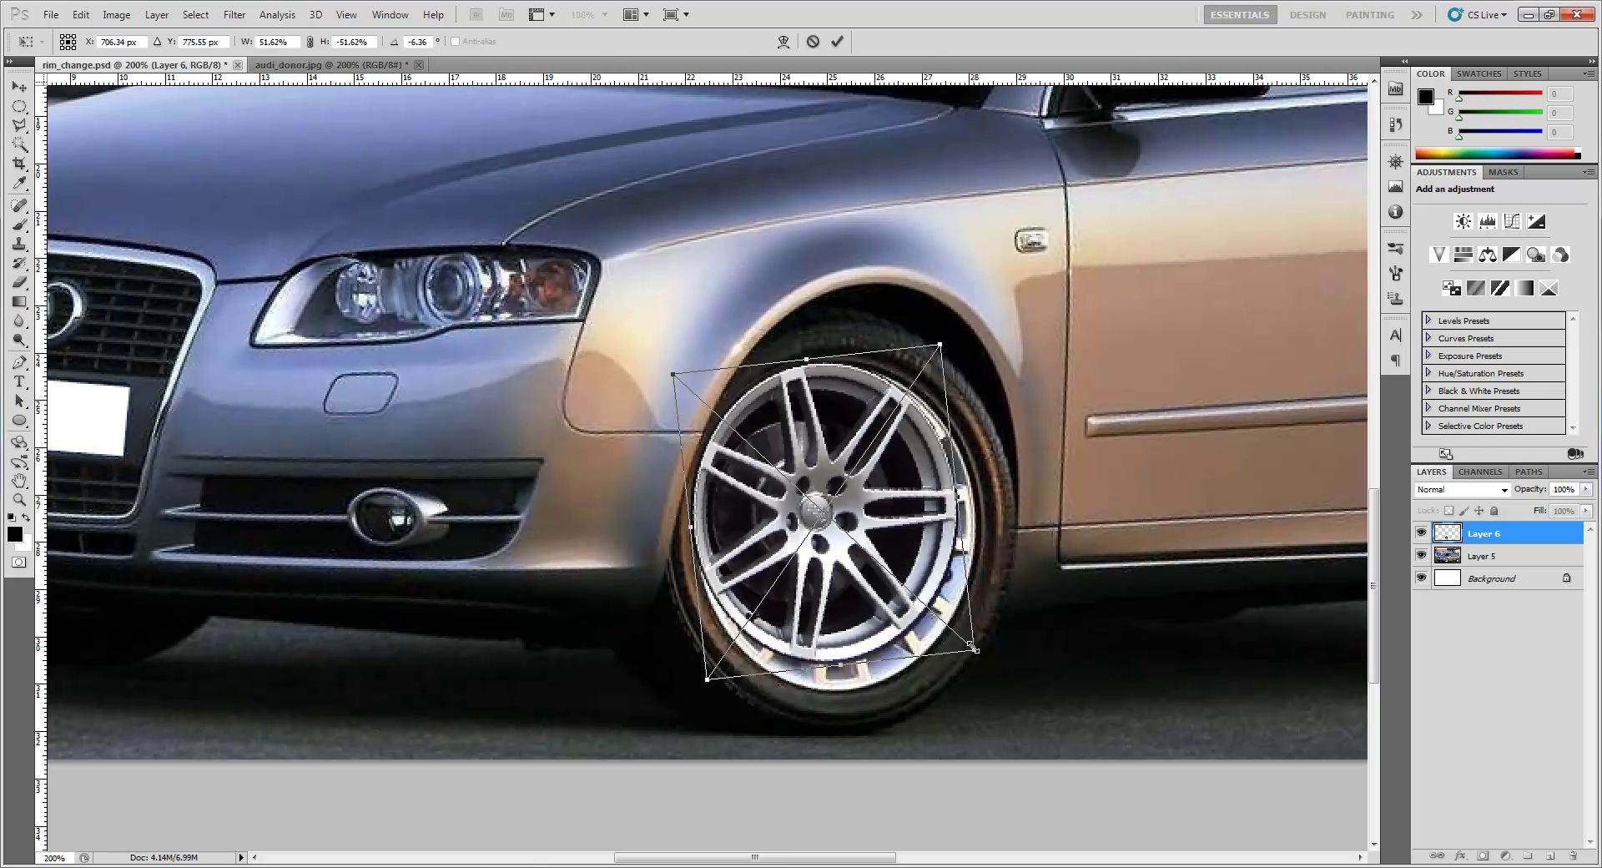
drag(970, 647, 1001, 677)
key(ctrl+plus)
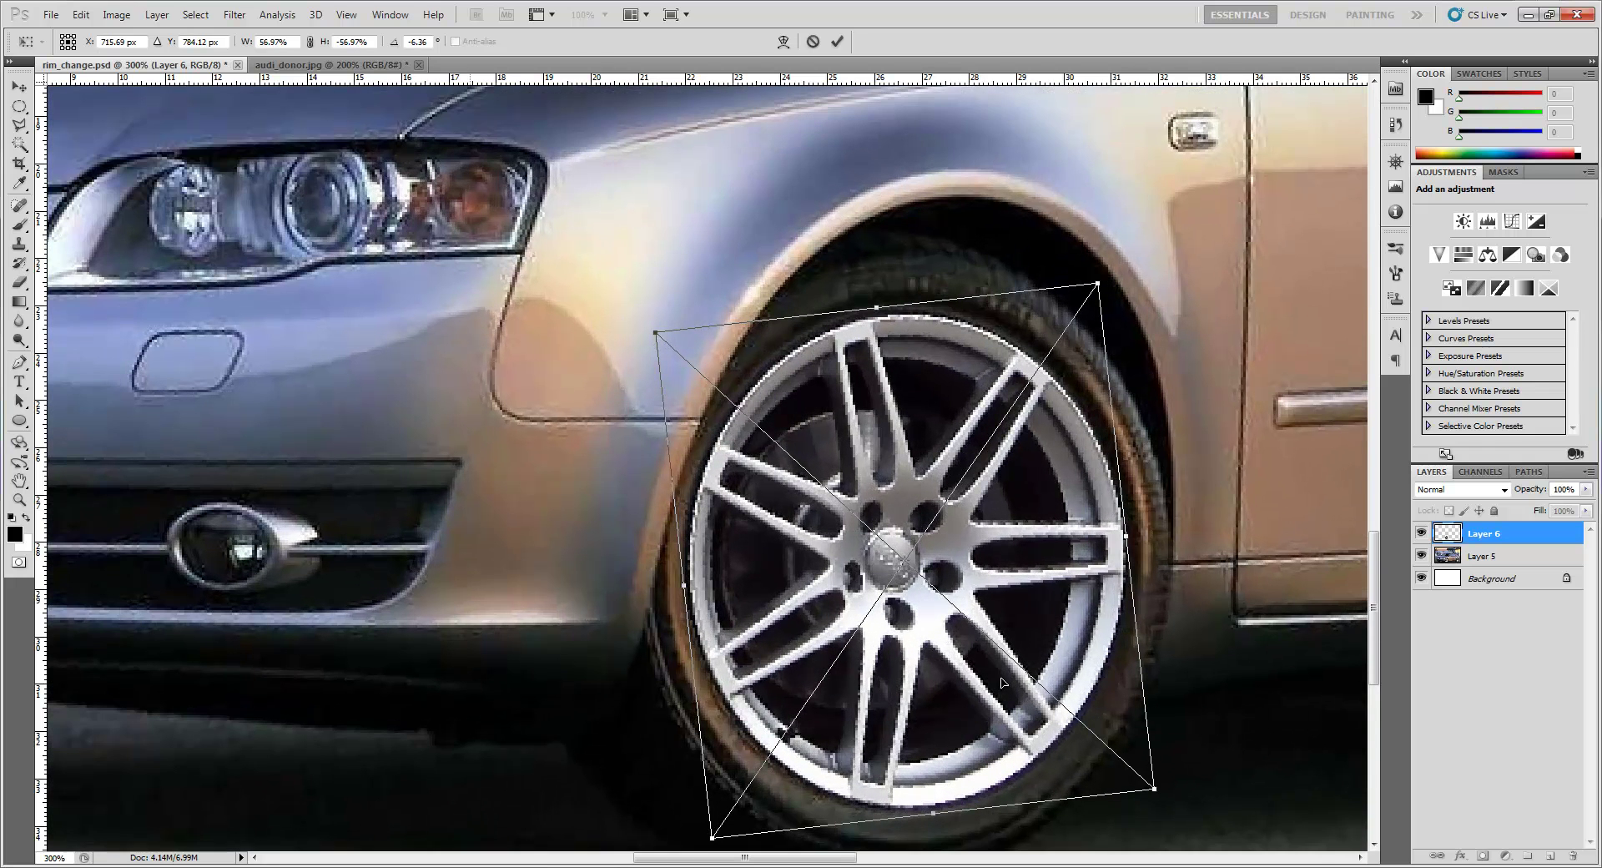
scroll(968, 618, down, 2)
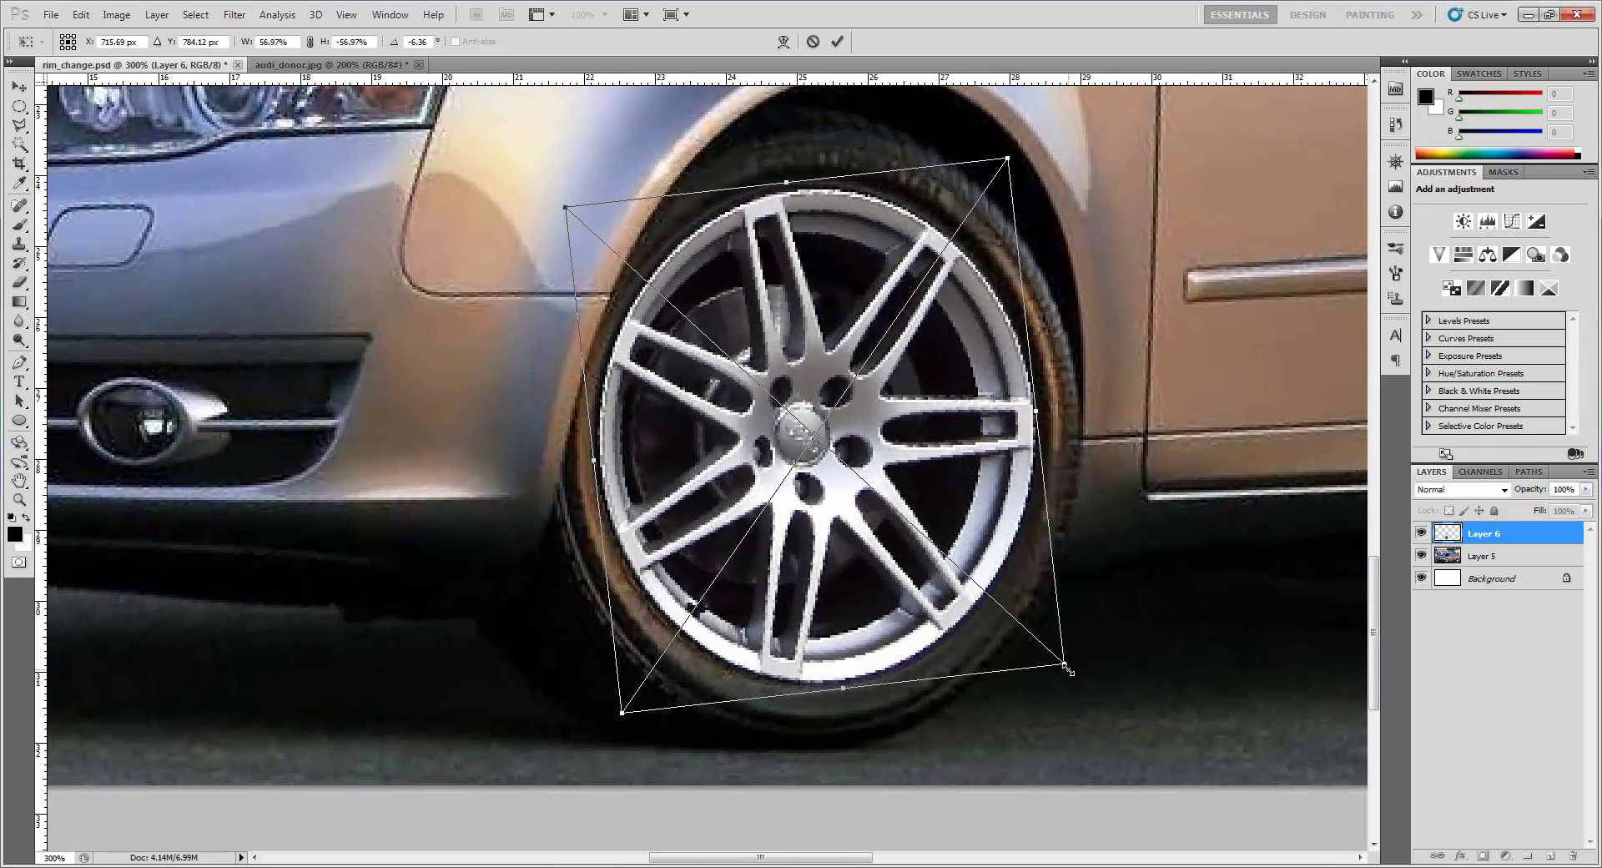
Step: Fine-tune the rim's size and position to about 54.84% by -55.70% and apply the transform
drag(1068, 668, 1064, 666)
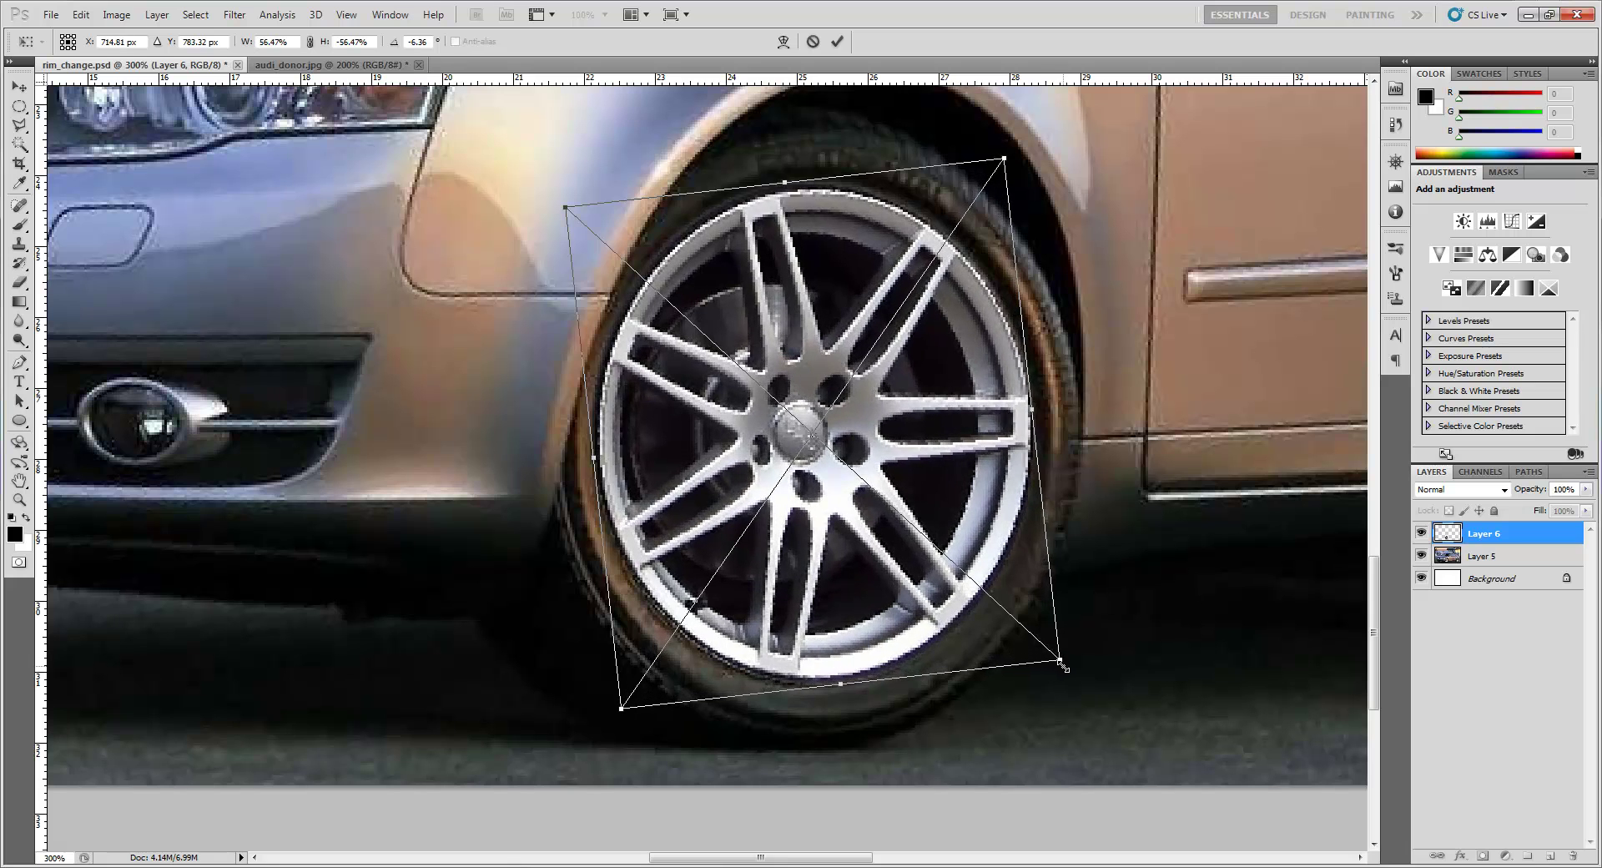
drag(803, 512, 809, 522)
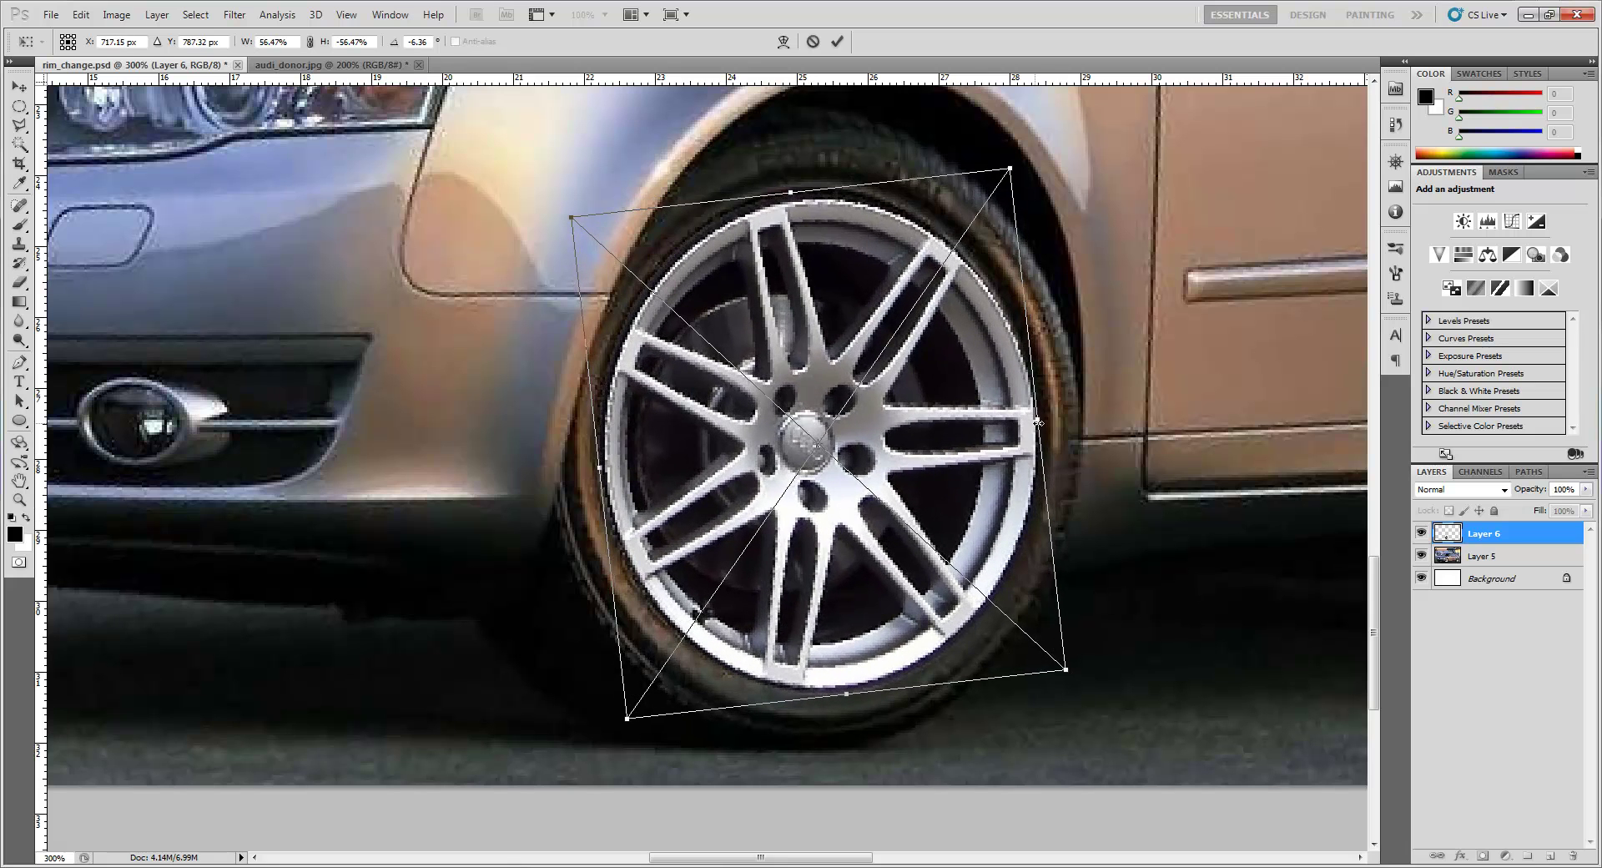
drag(1038, 423, 1028, 424)
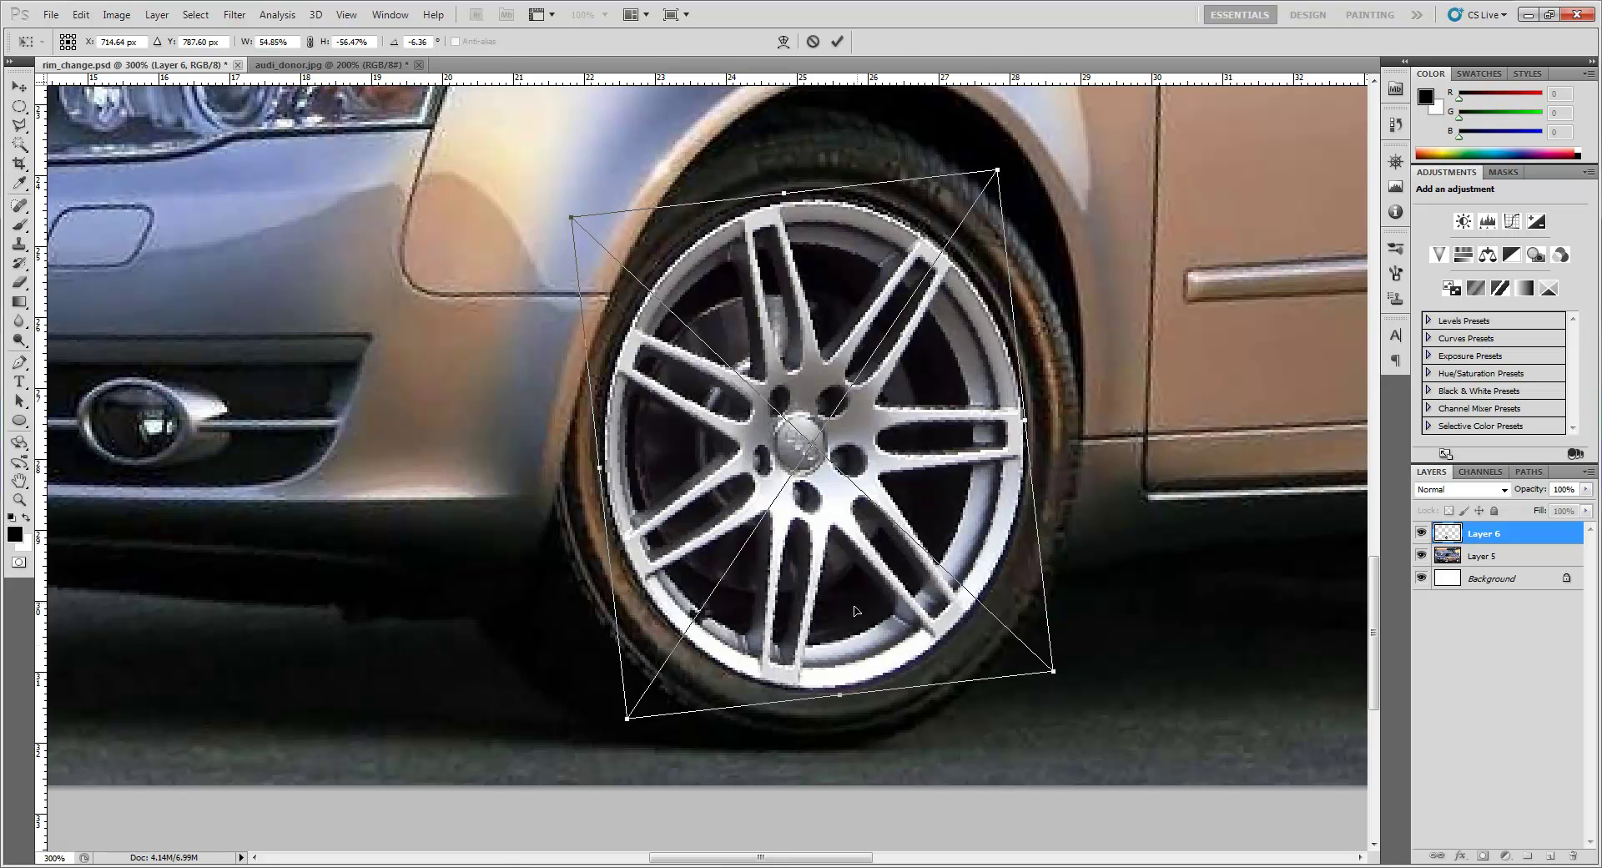
key(ctrl+z)
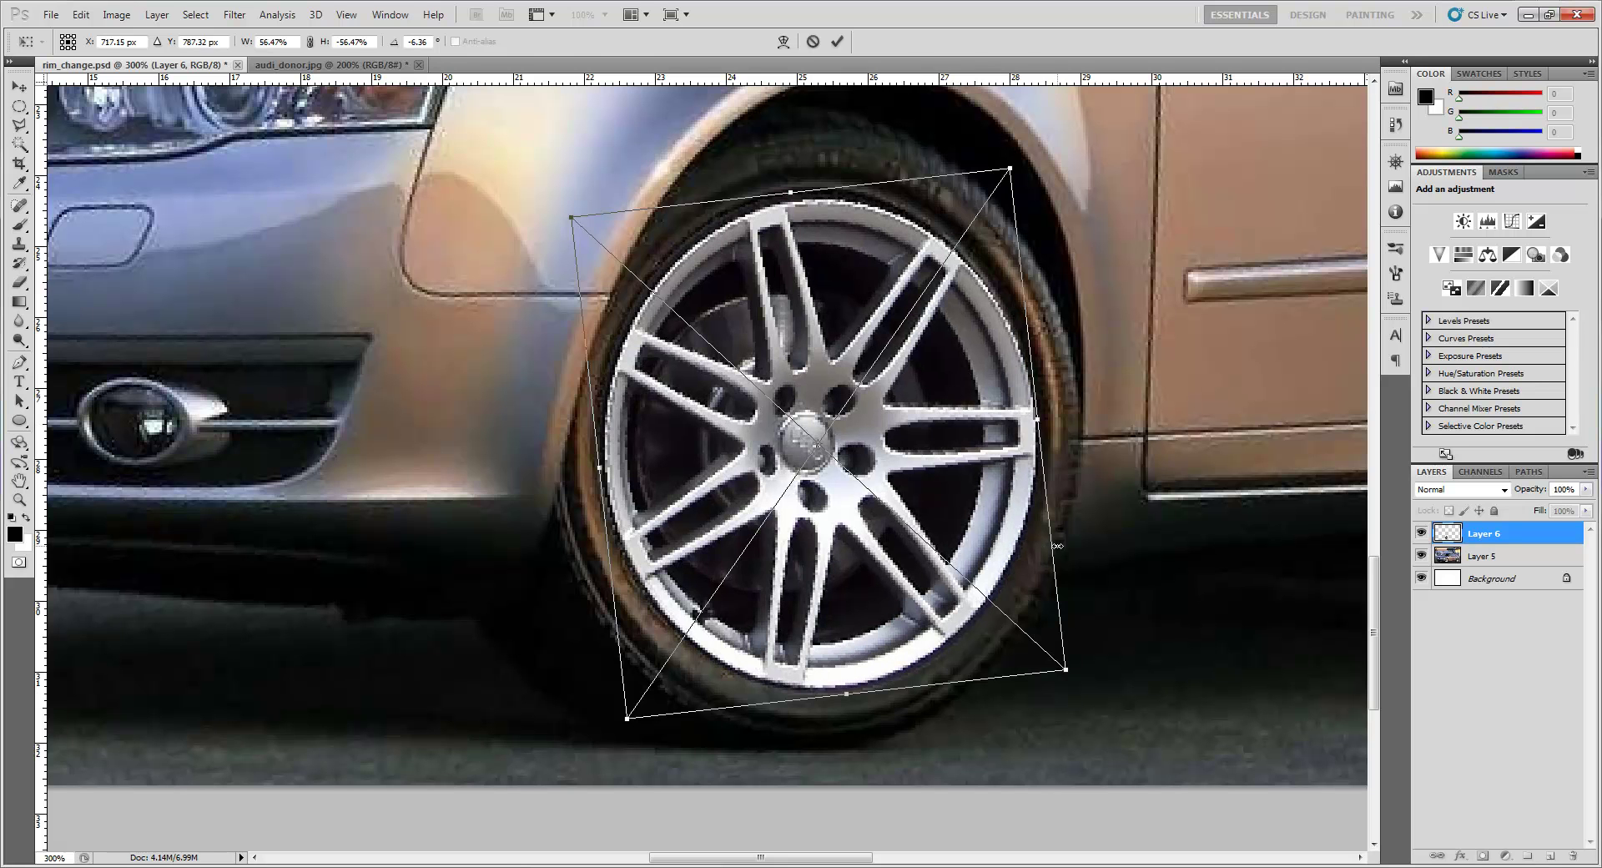
key(ctrl+z)
drag(1051, 668, 1037, 660)
drag(930, 335, 932, 340)
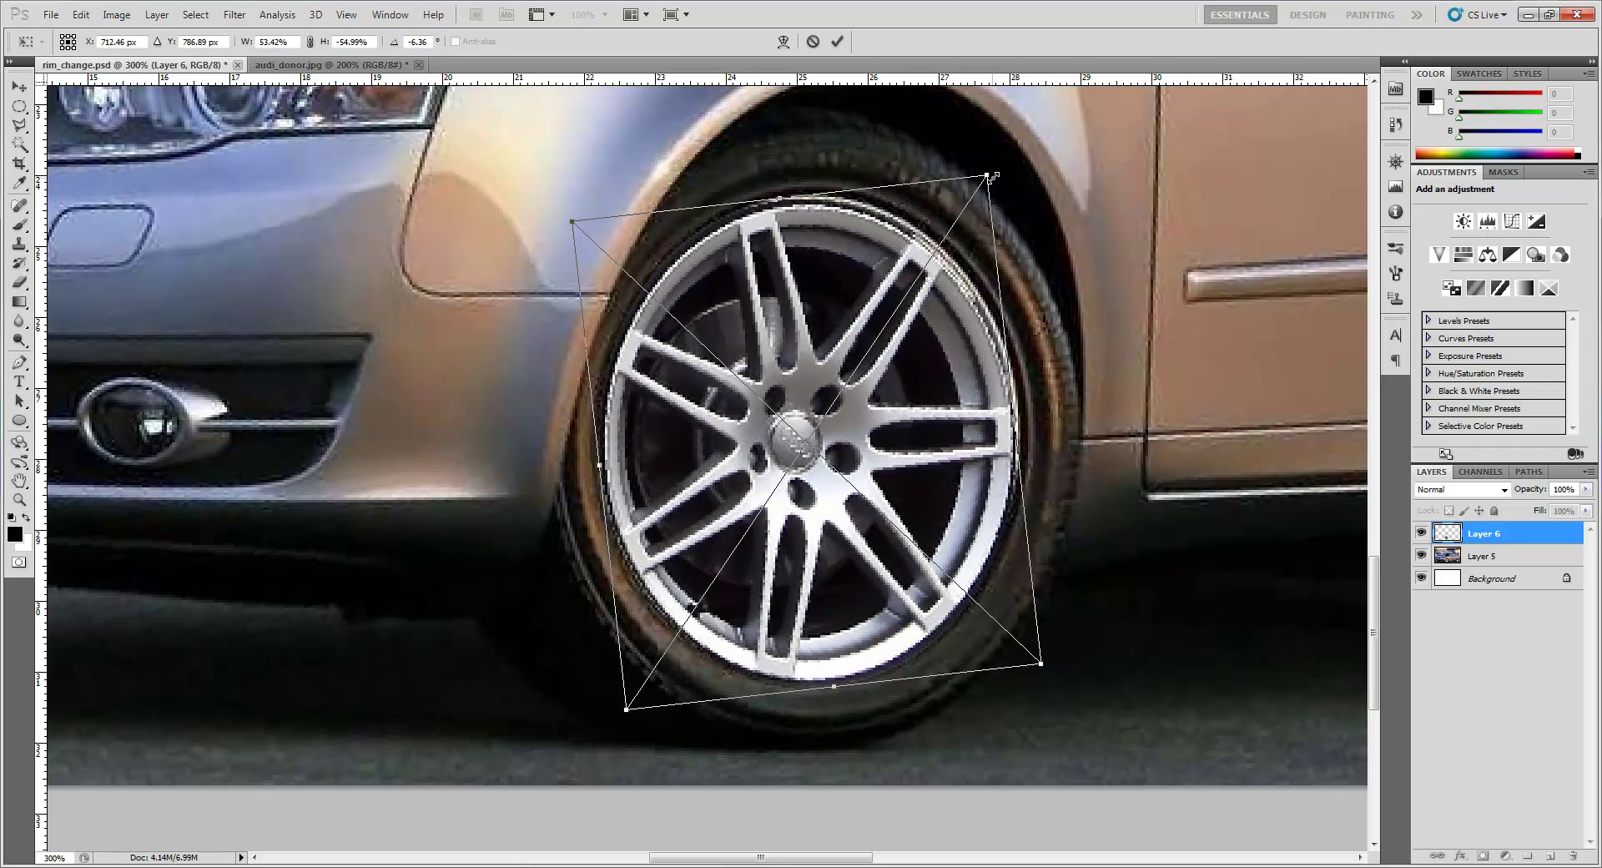
drag(990, 176, 995, 168)
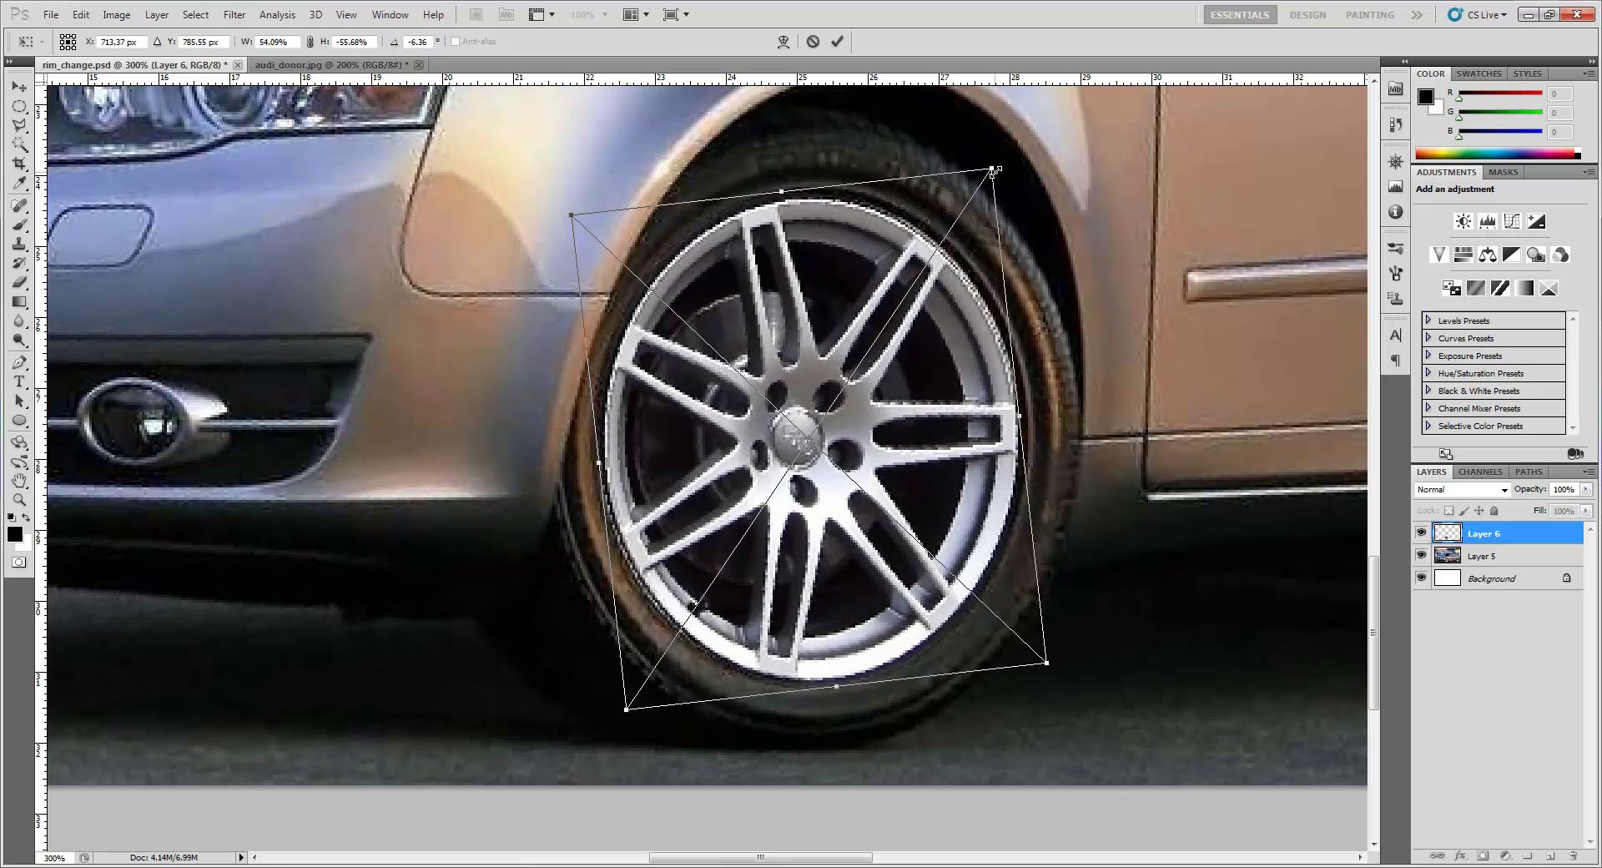
drag(892, 377, 887, 380)
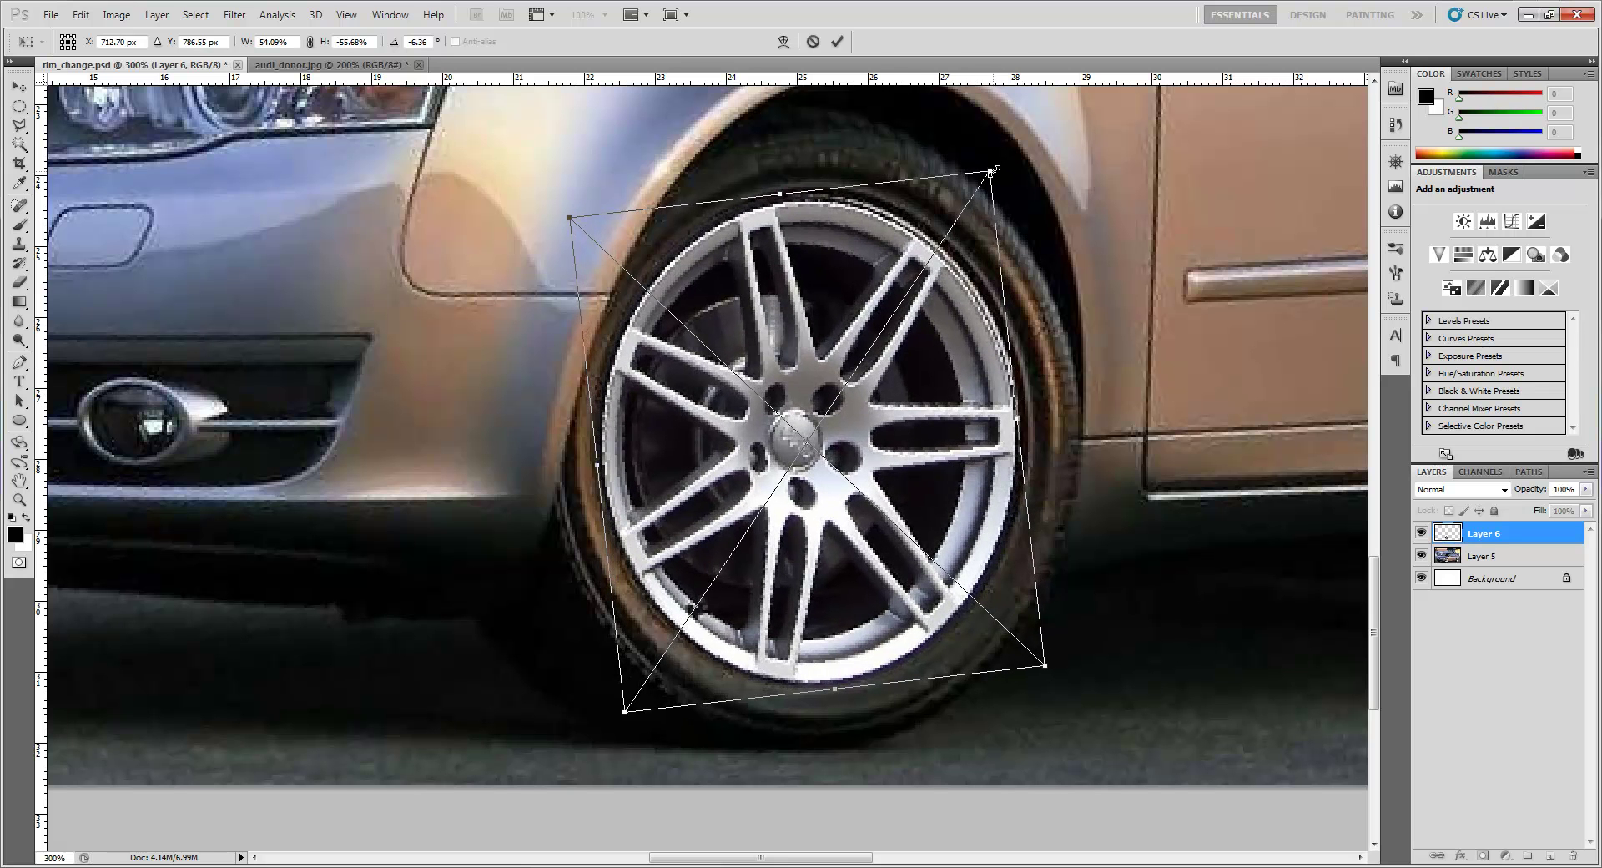
drag(994, 170, 1000, 167)
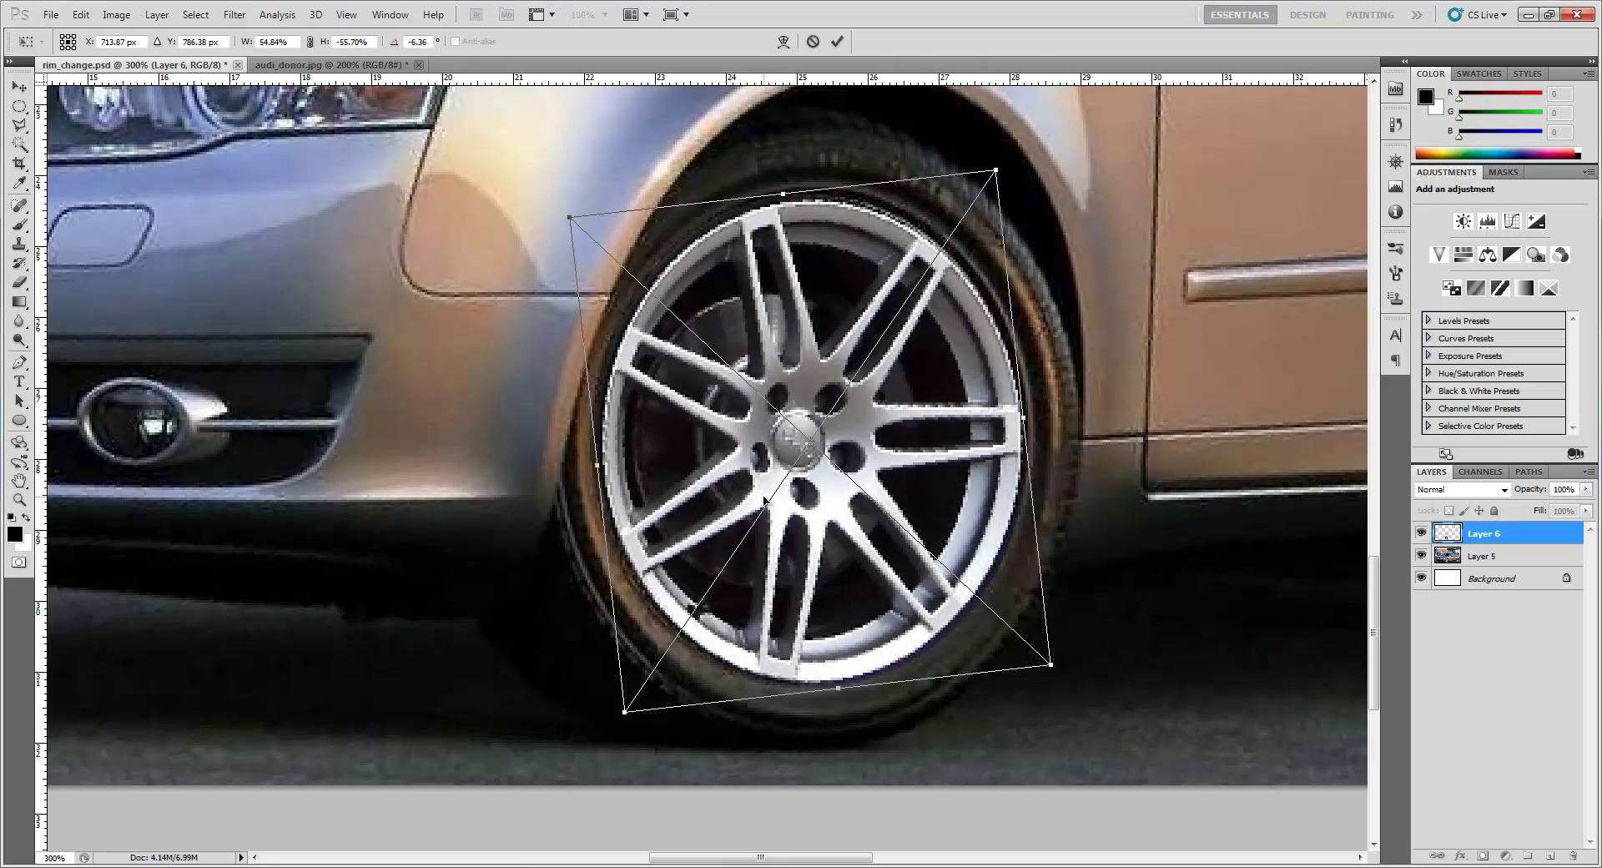
key(Return)
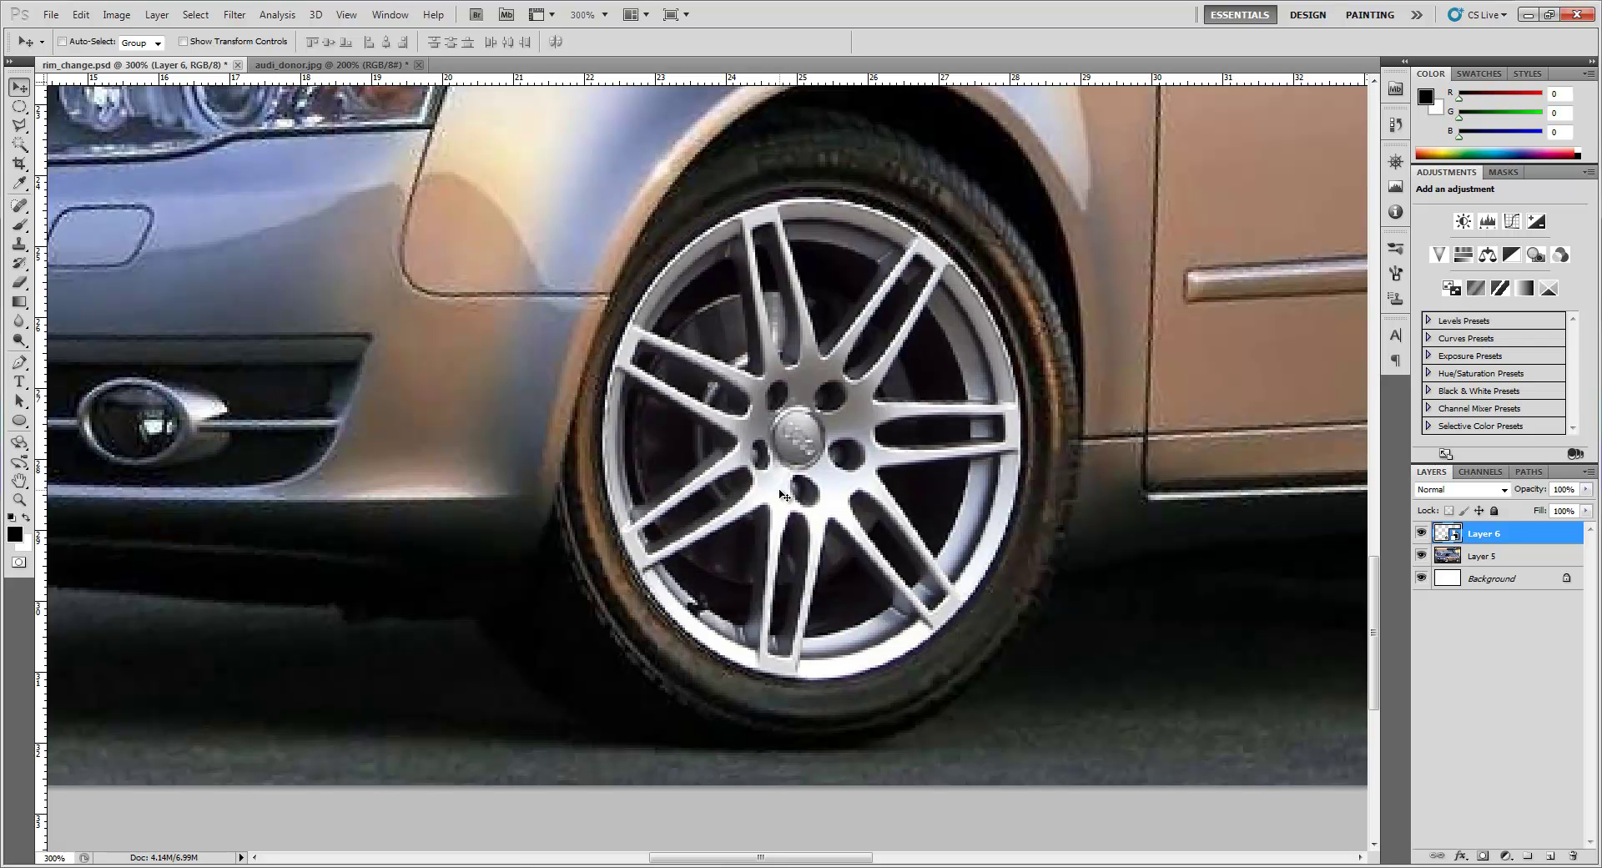
Step: Enlarge the front rim slightly, nudge it one pixel right and down, then zoom out
key(ctrl+t)
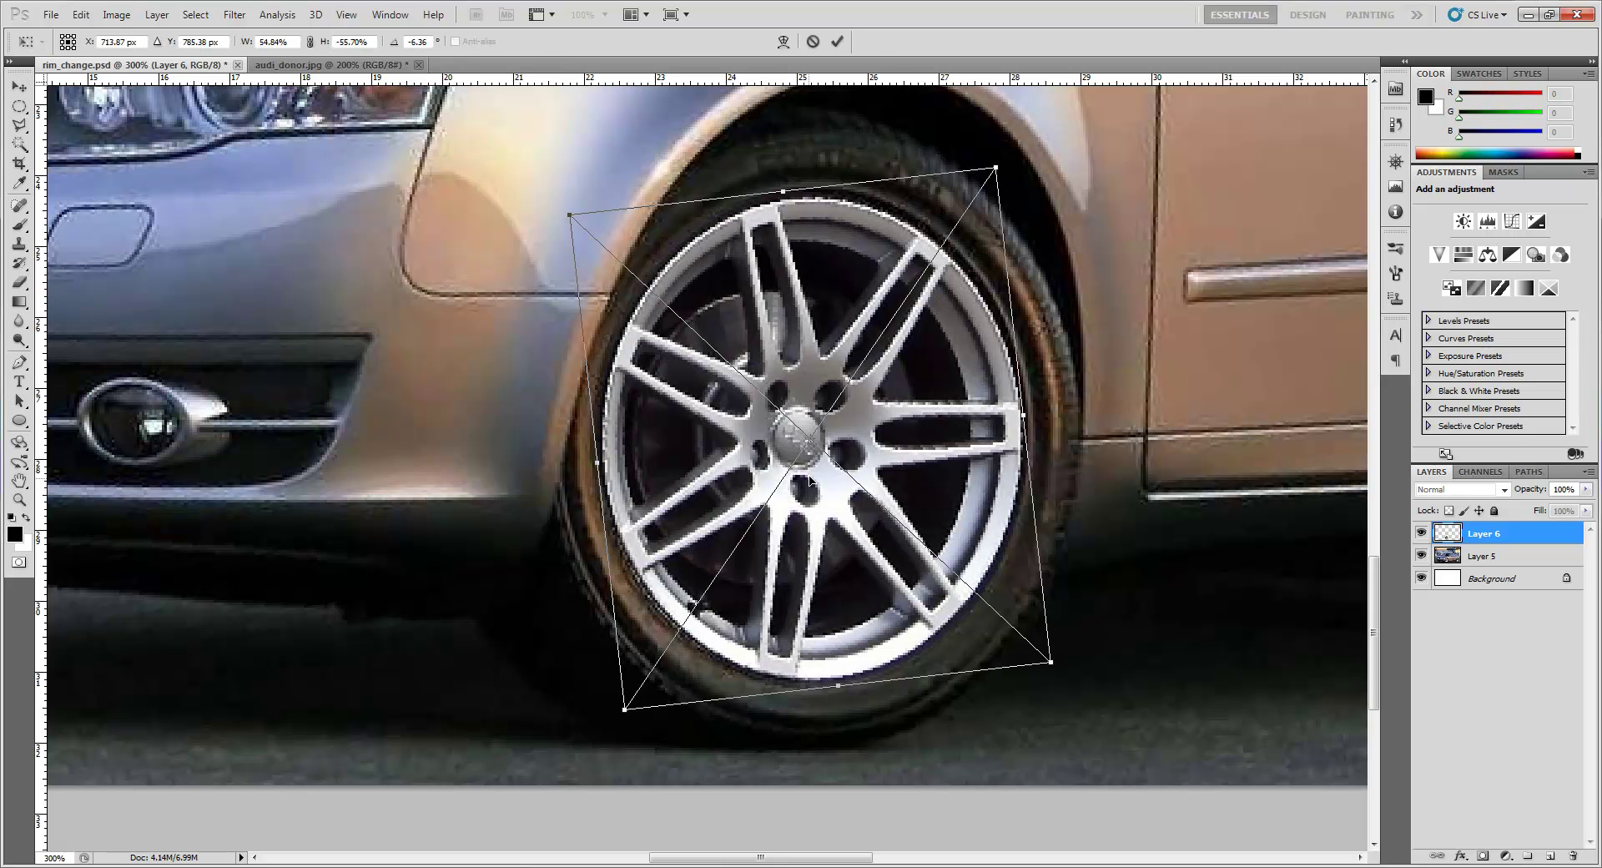
drag(621, 711, 619, 716)
key(Return)
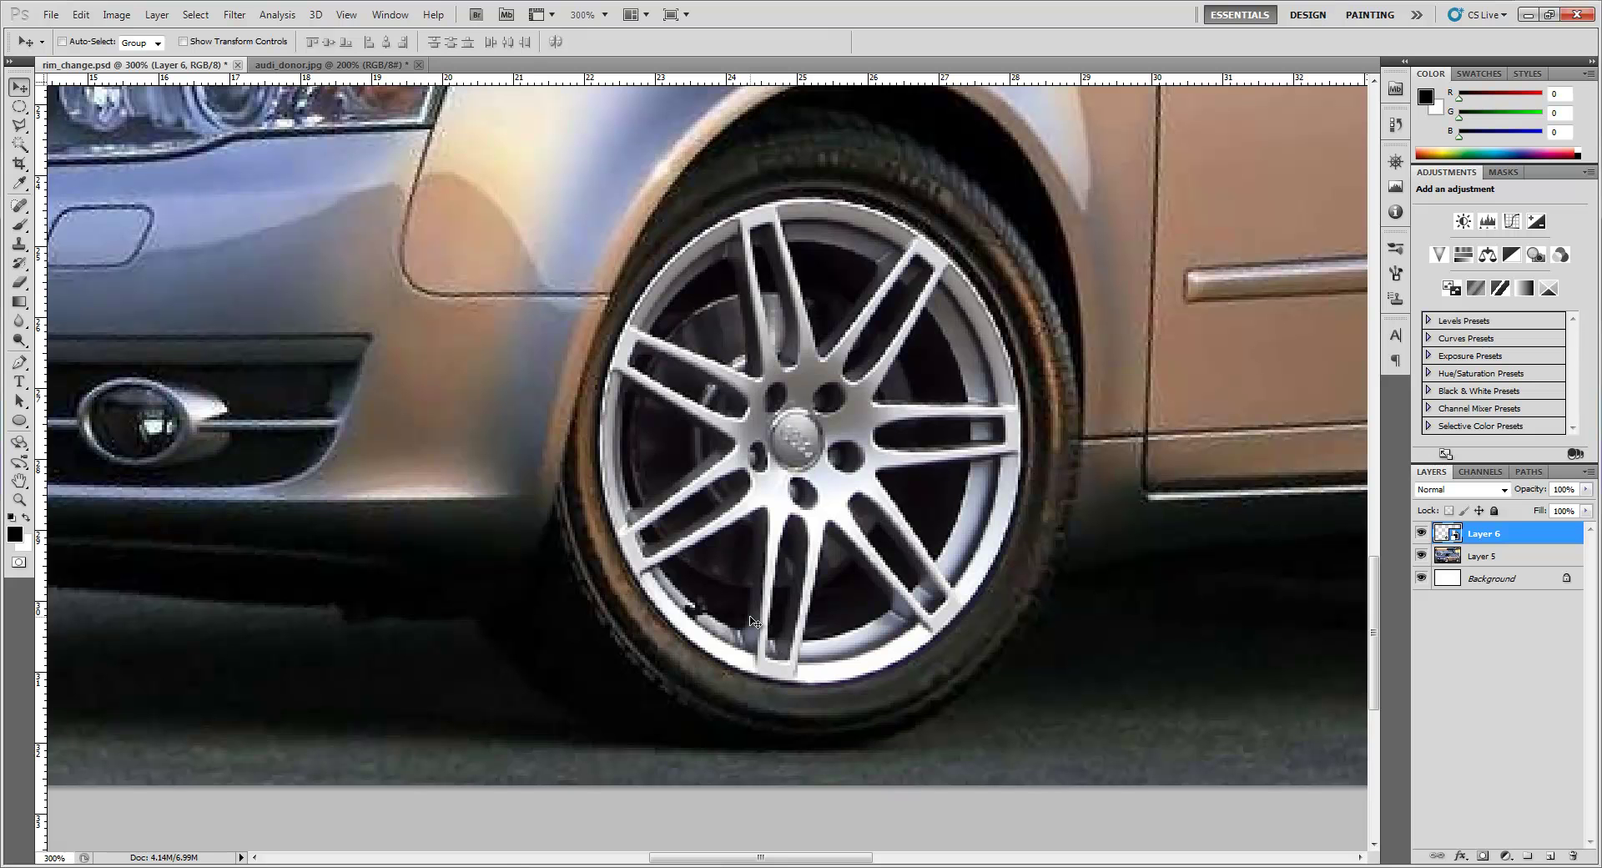
key(Right)
key(Down)
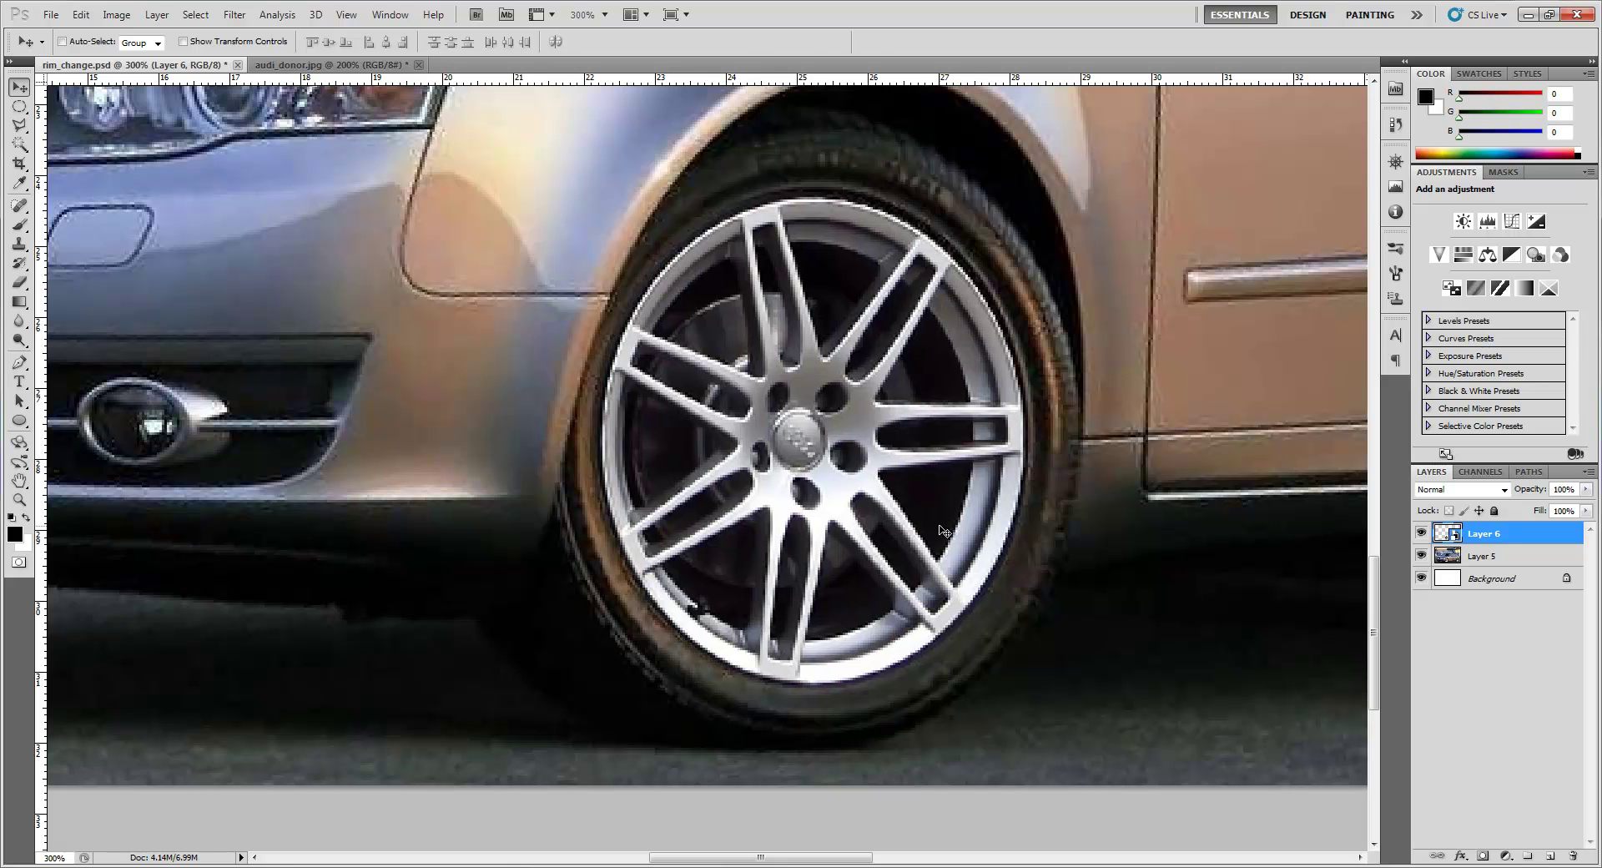
key(ctrl+minus)
key(ctrl+minus)
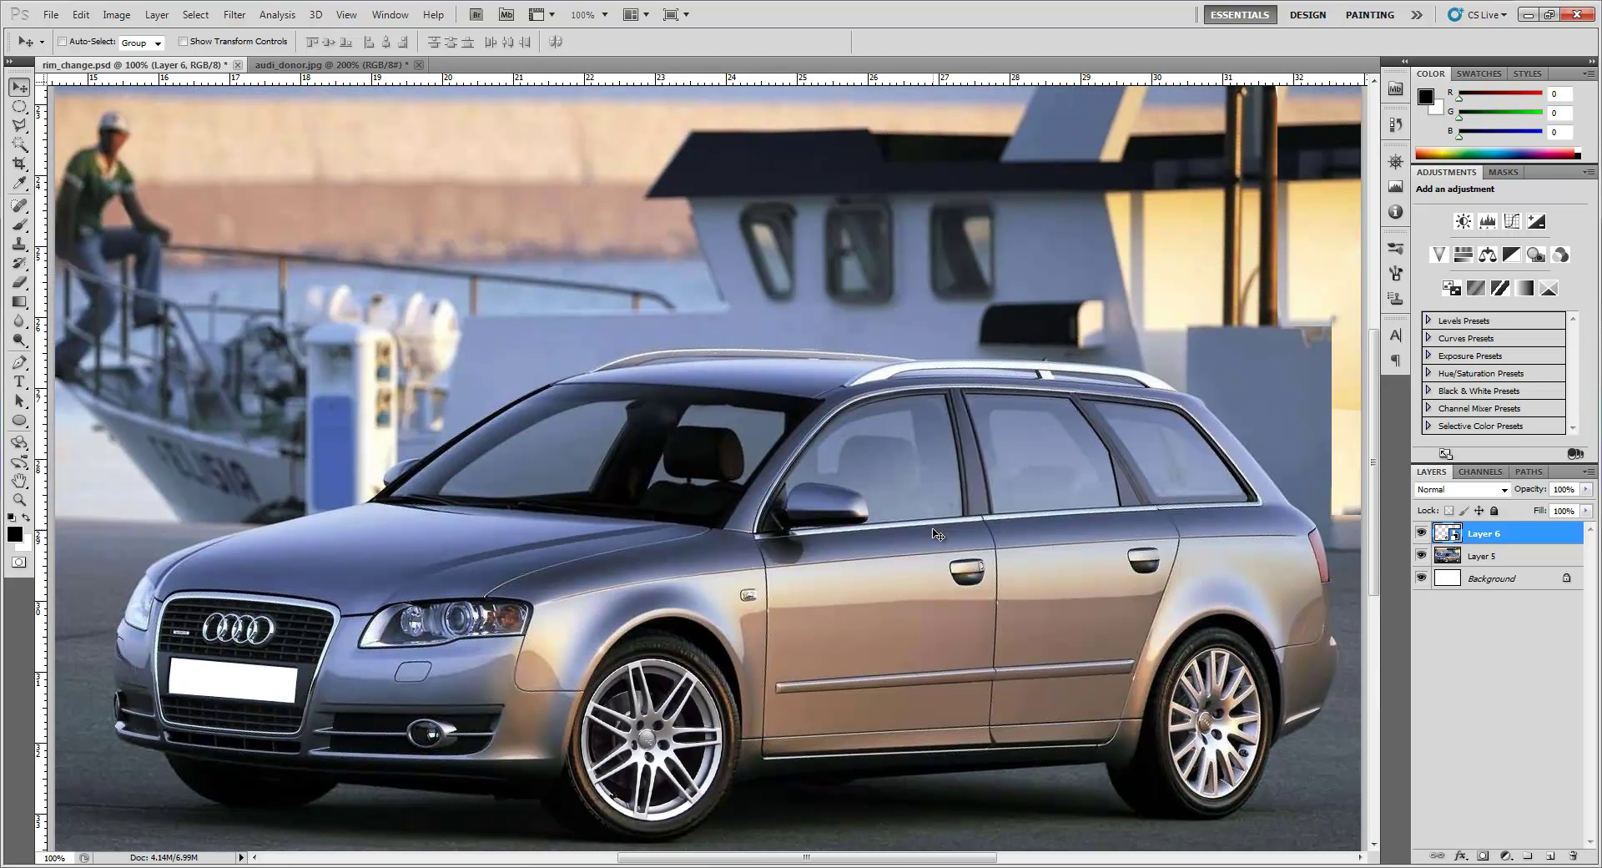
click(1421, 534)
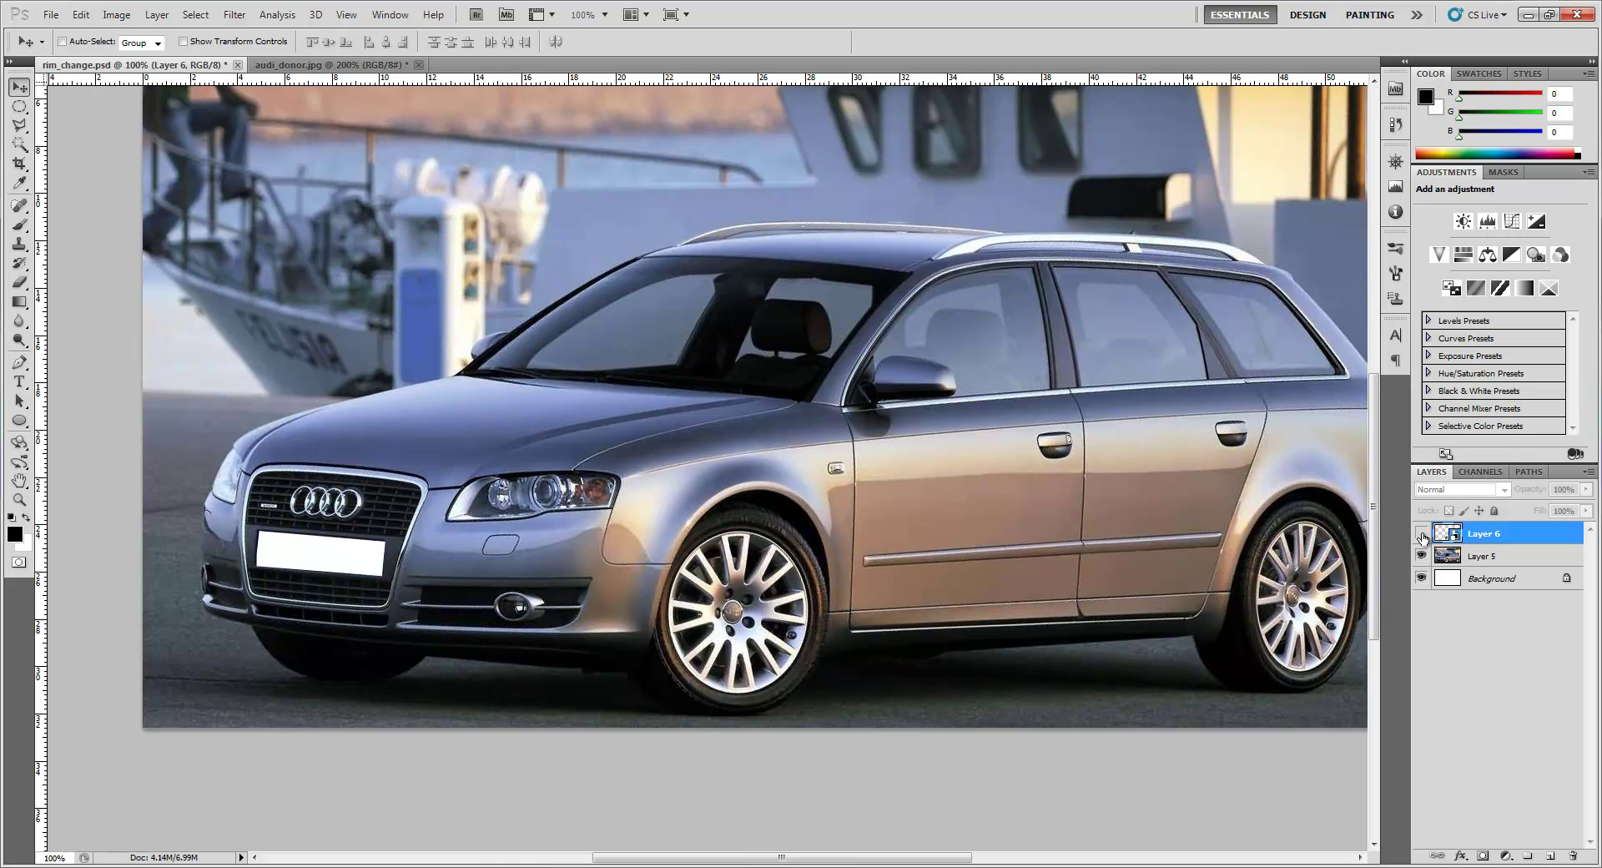
click(1421, 534)
click(1421, 534)
click(1421, 534)
click(1422, 534)
click(1421, 534)
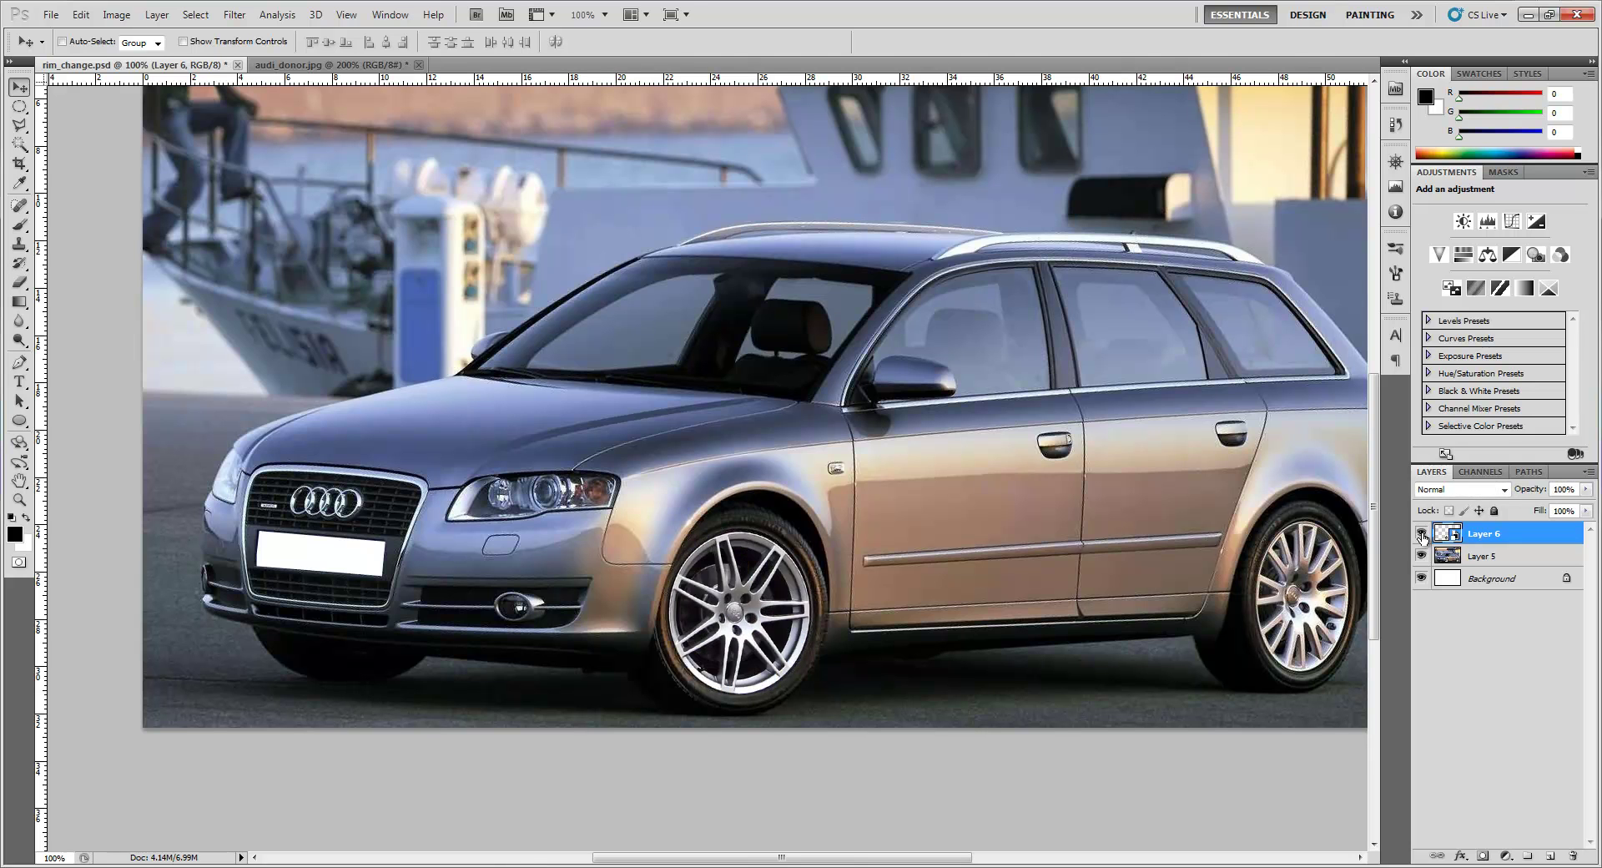
click(1421, 535)
click(1421, 534)
drag(1210, 588, 1043, 643)
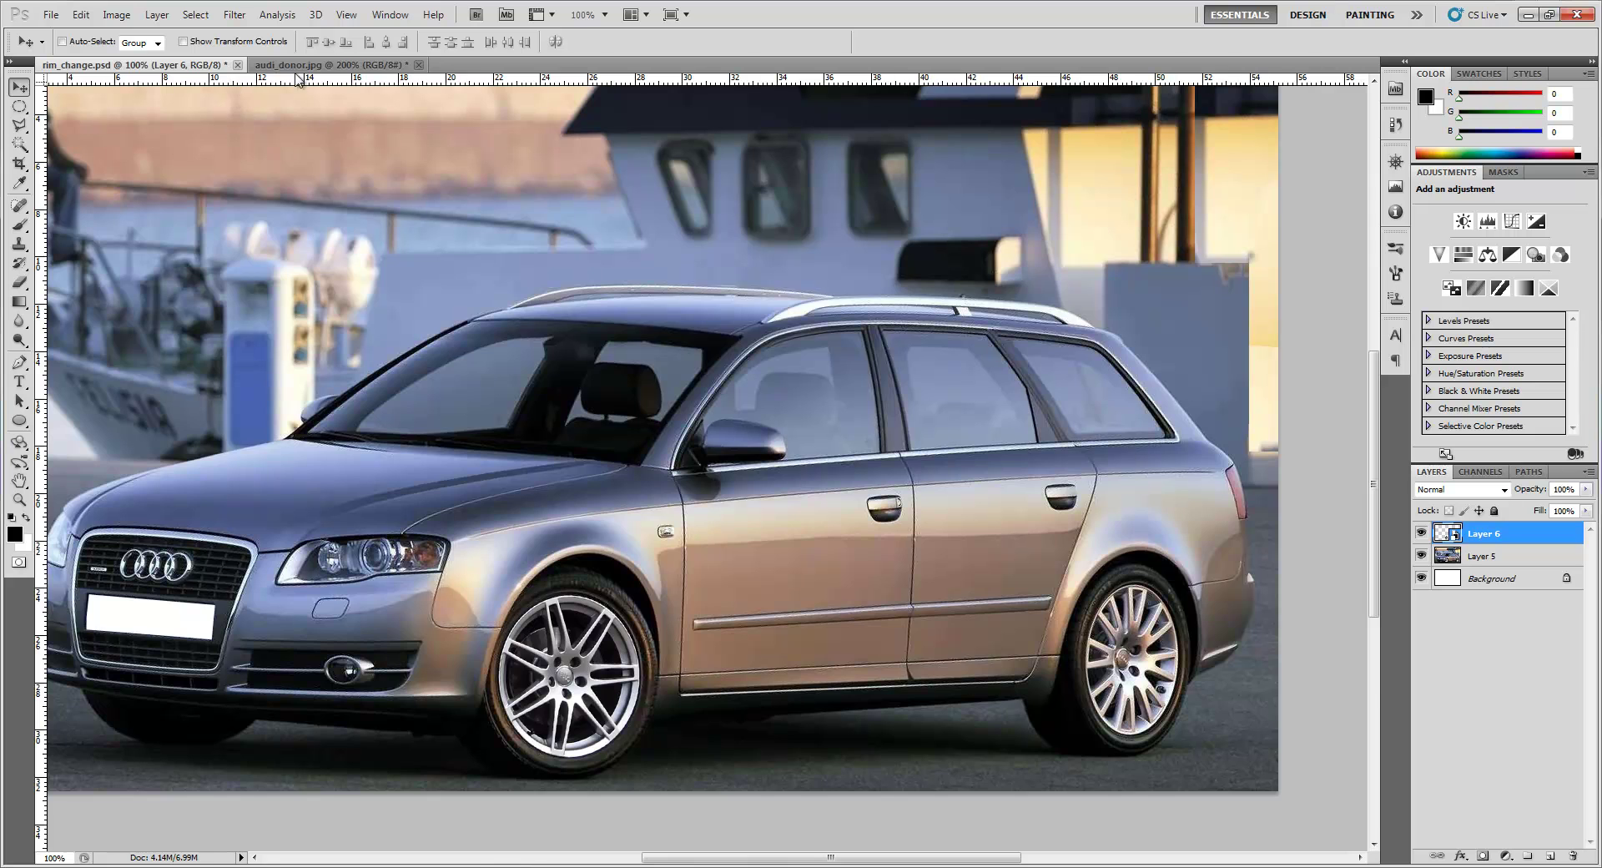
Step: In audi_donor.jpg, pan to the rear wheel and draw an elliptical selection around its rim
click(325, 66)
drag(684, 472, 733, 382)
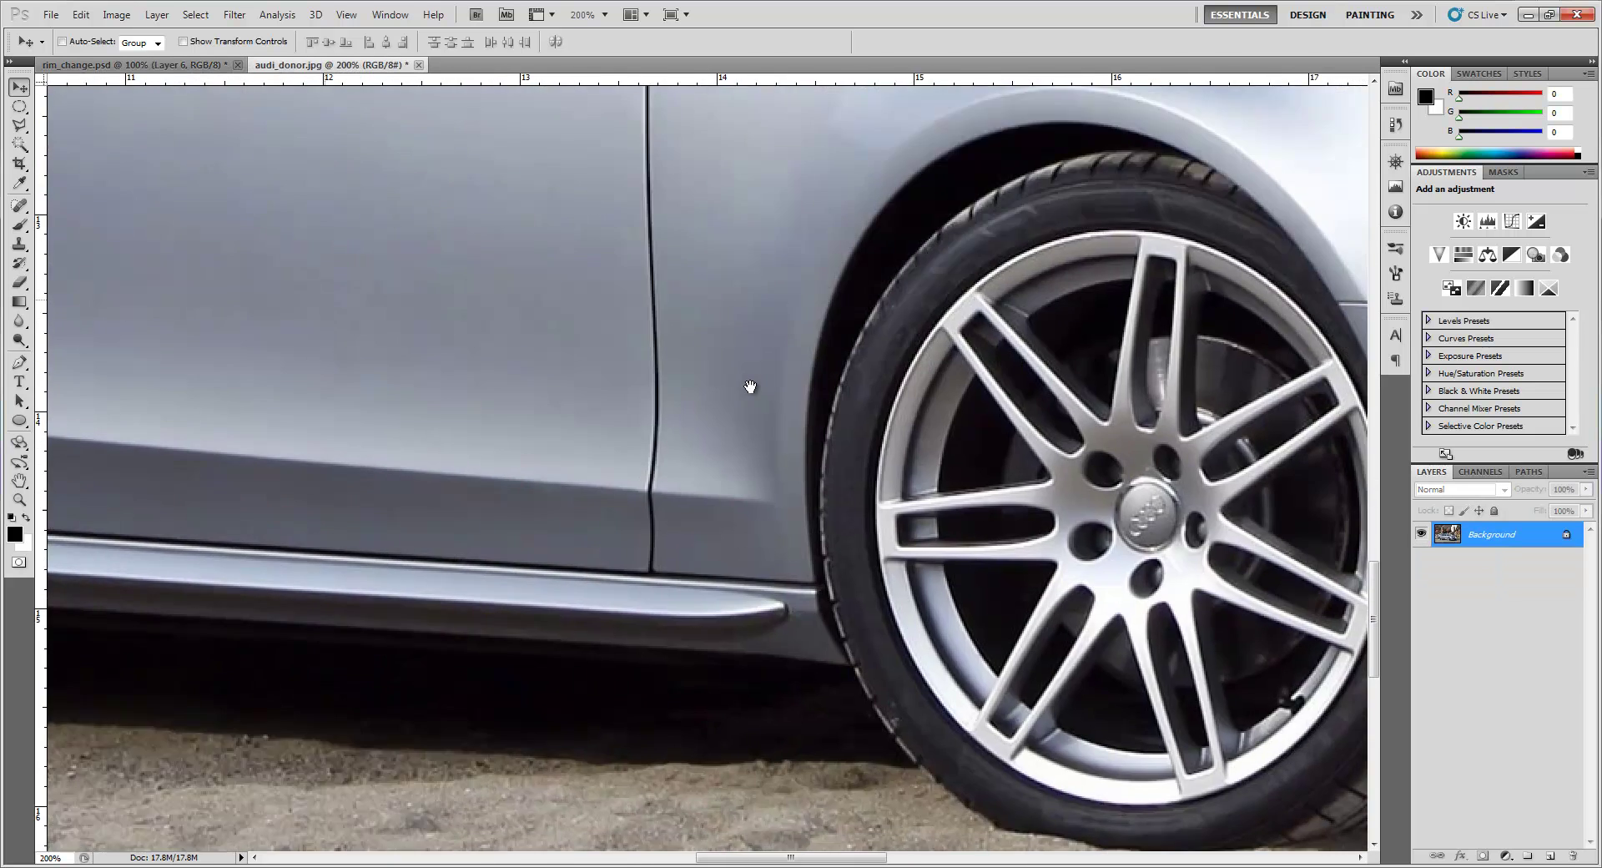
drag(447, 379, 1051, 311)
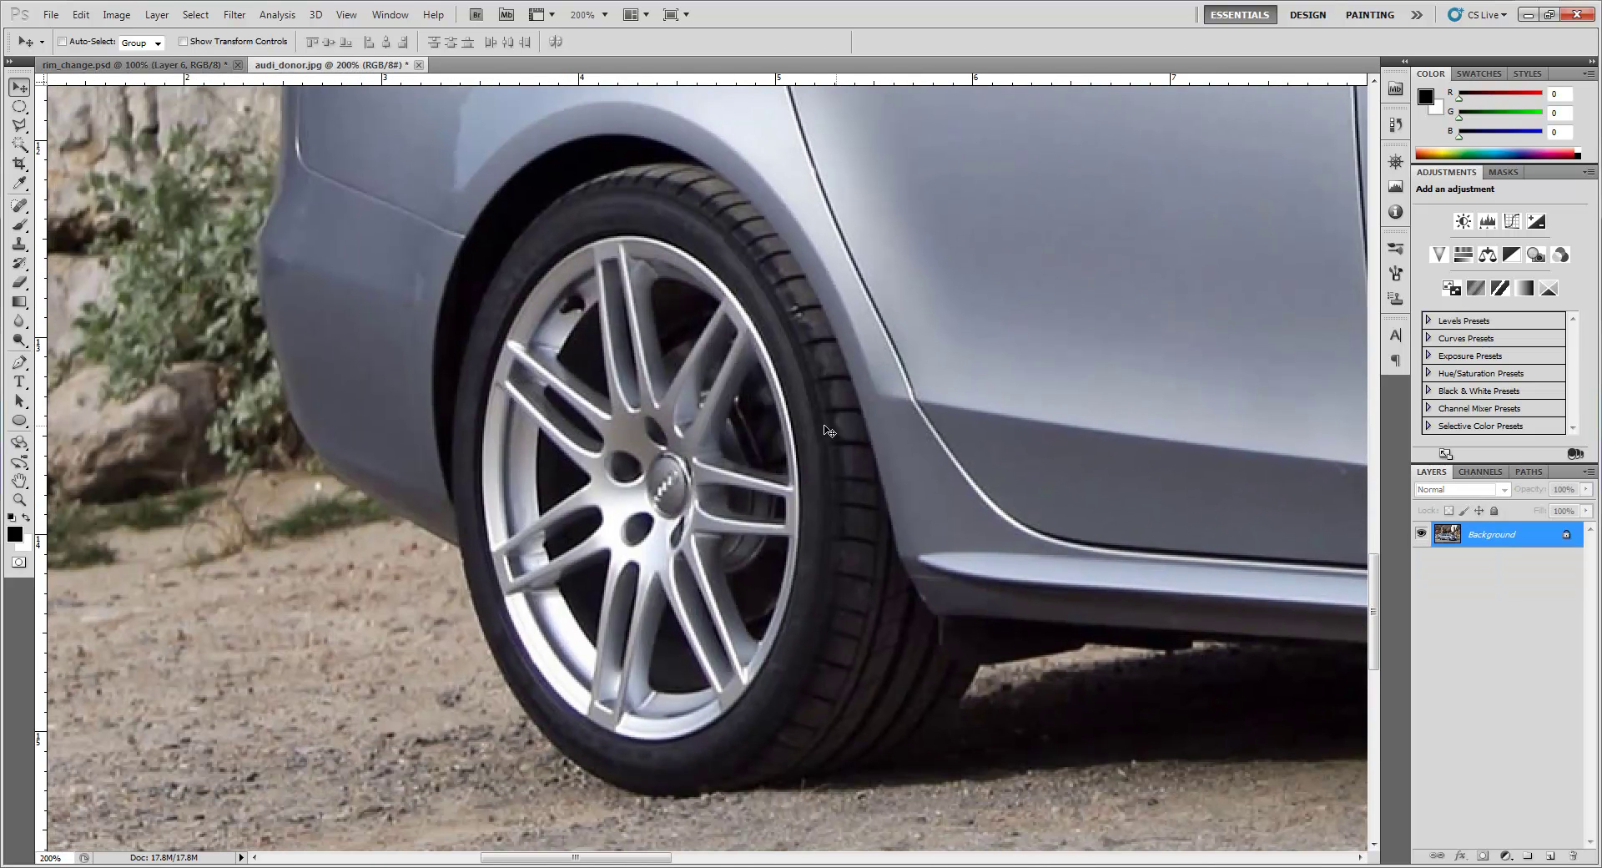
click(25, 108)
right_click(26, 110)
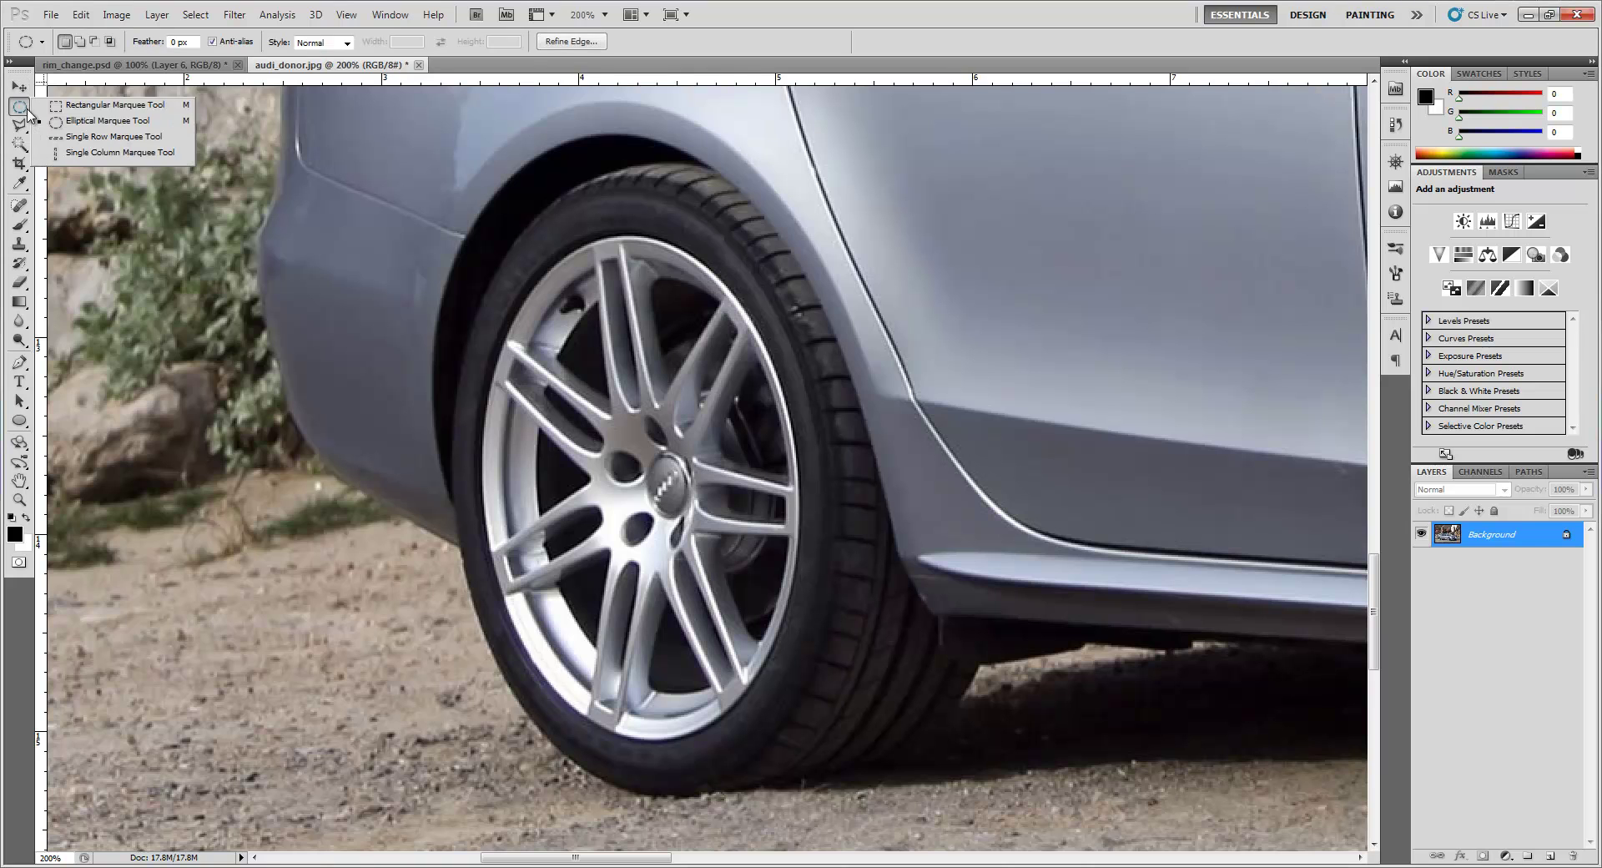
click(122, 122)
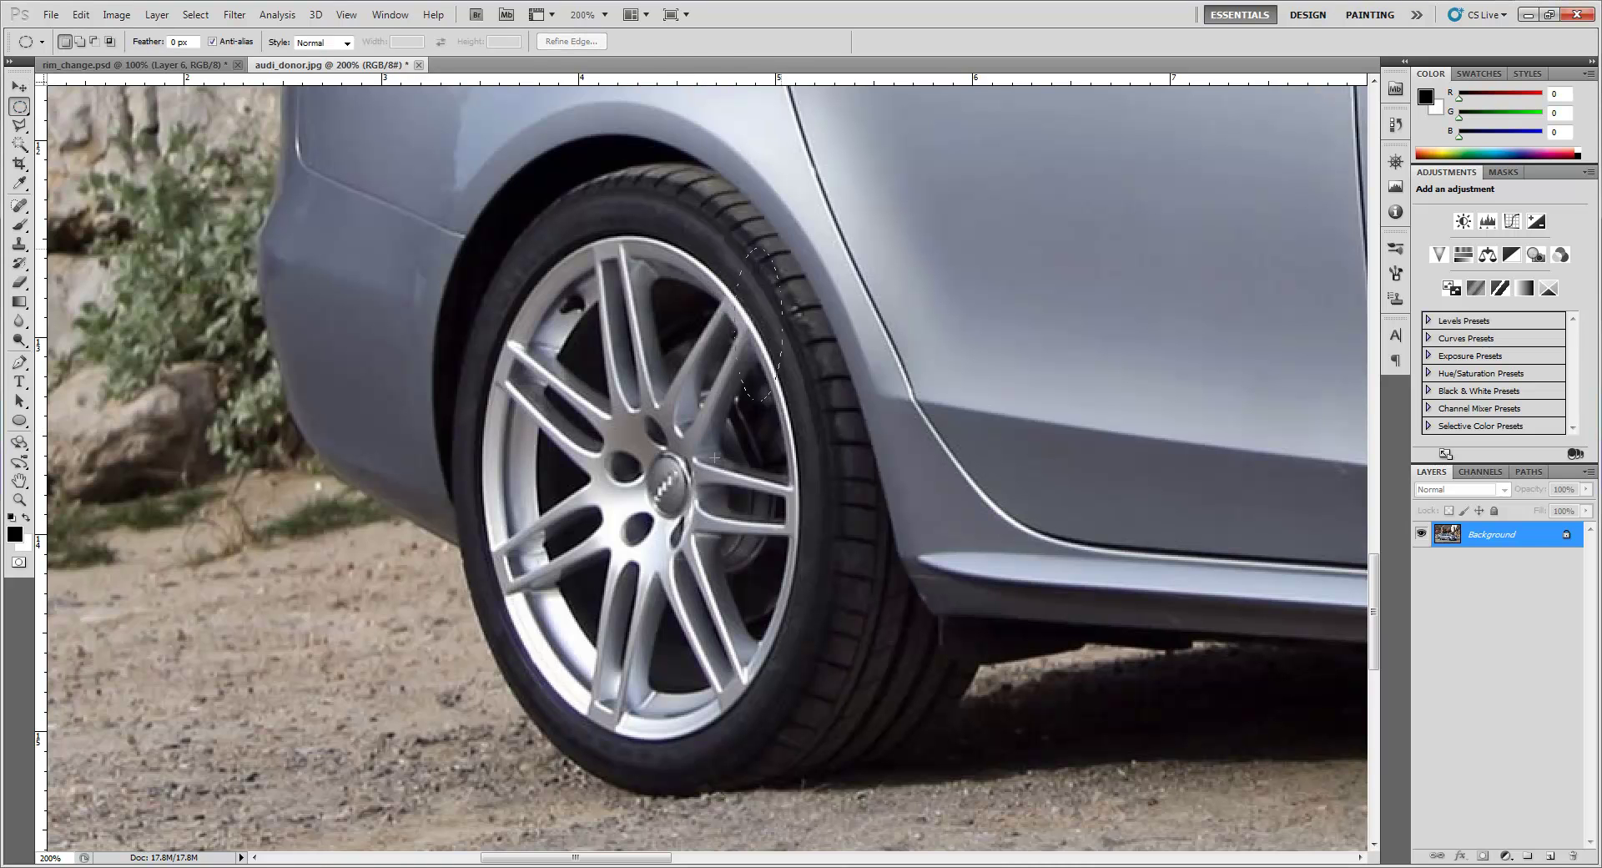
drag(784, 788, 787, 791)
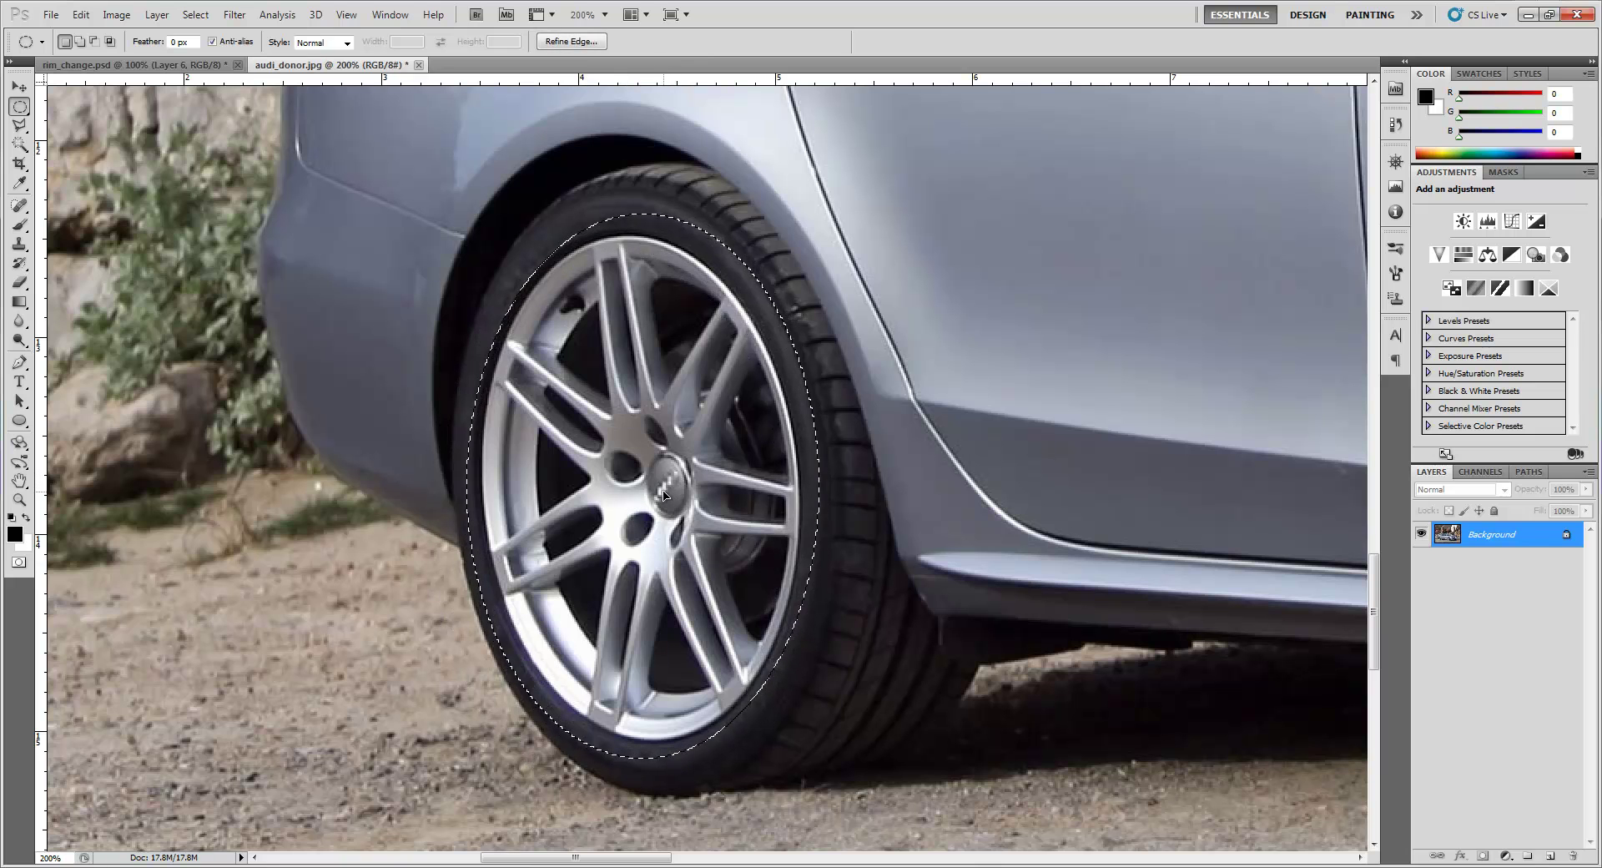
Step: Transform the selection to 91.36% by 95.84%, tilted -2.97°, fitted to the rim's edge
right_click(647, 478)
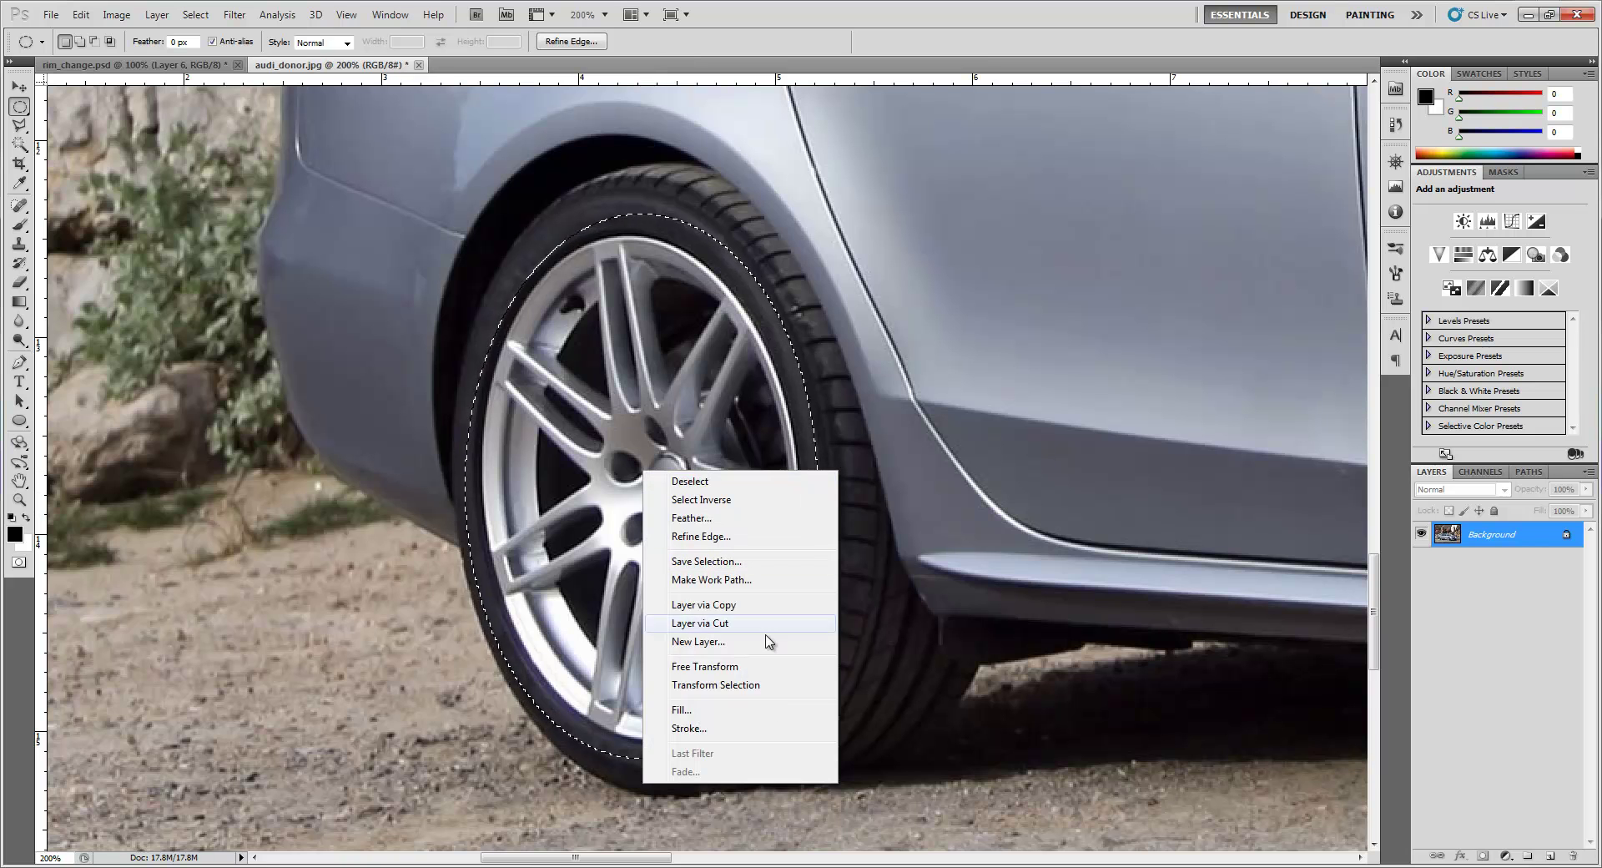
click(775, 685)
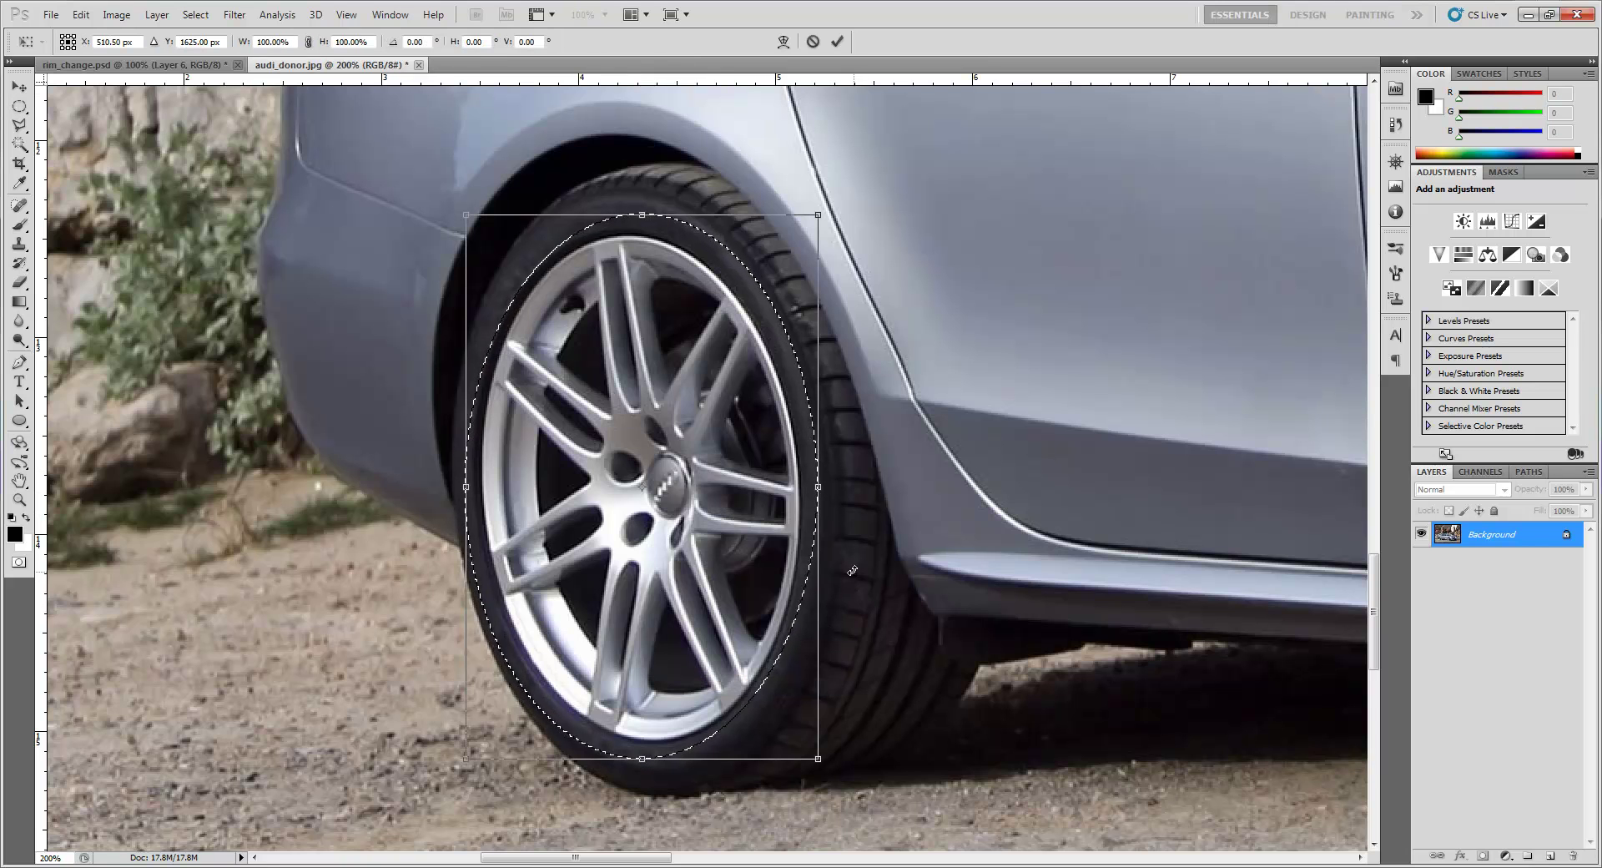
drag(826, 771, 835, 754)
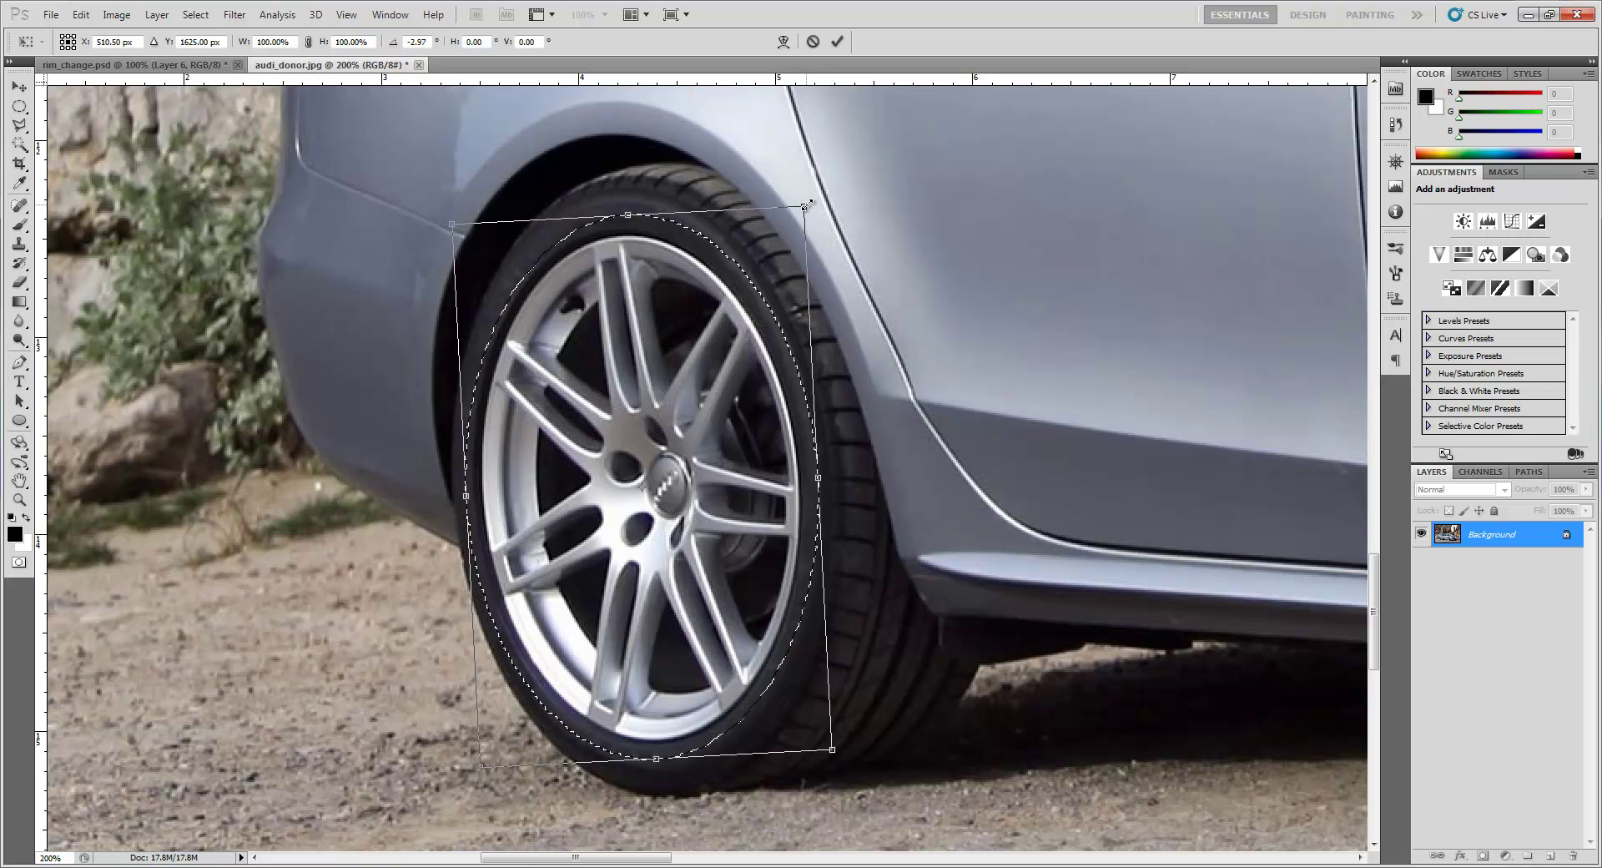
drag(807, 204, 797, 224)
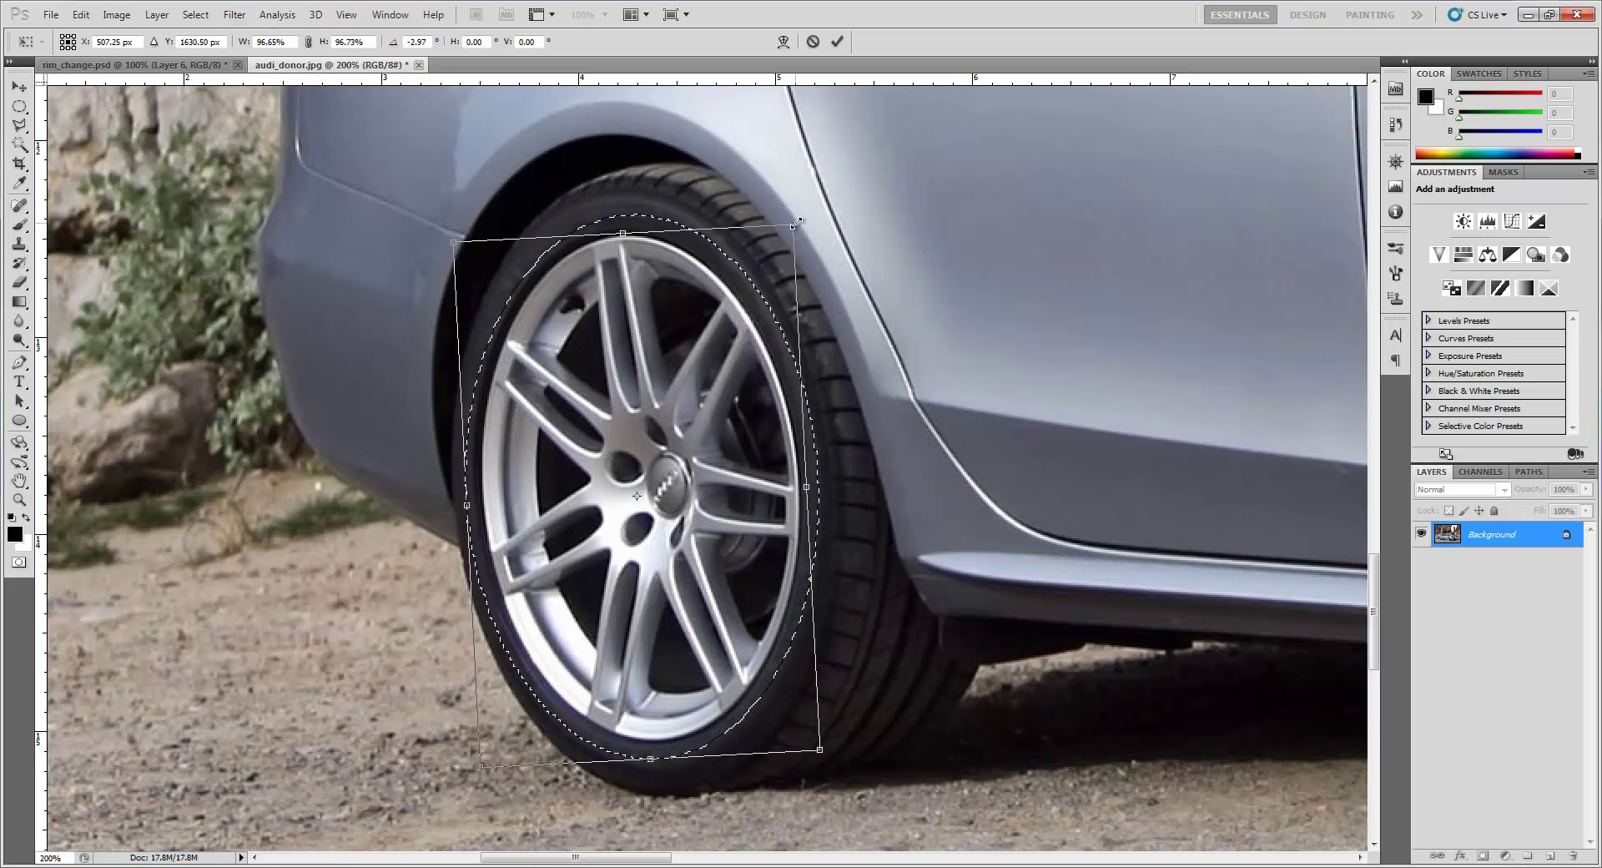
drag(666, 445, 677, 430)
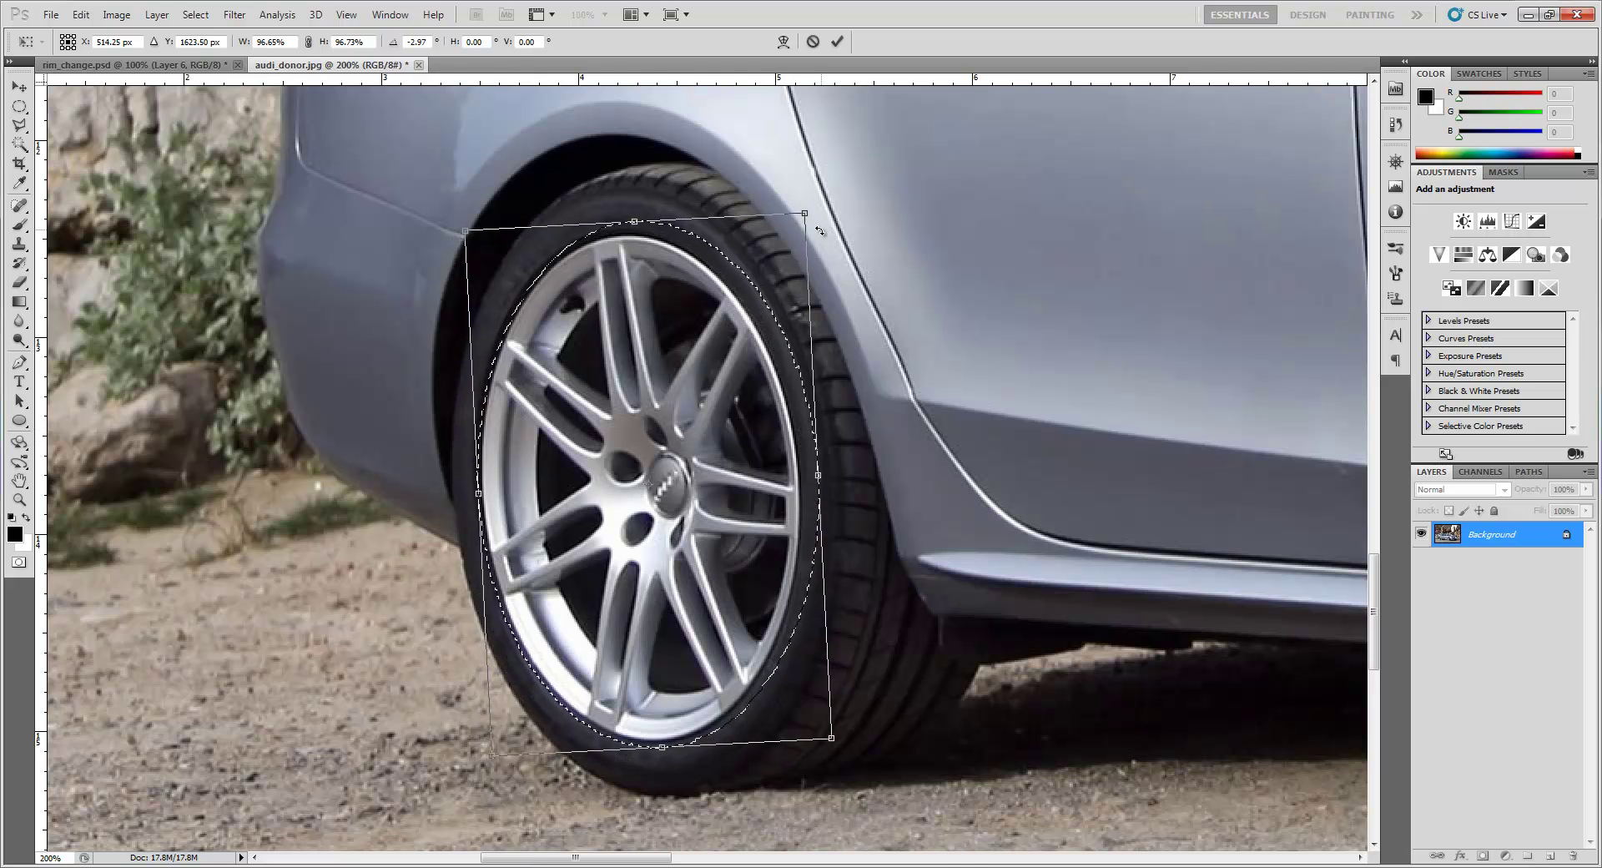
drag(805, 213, 793, 216)
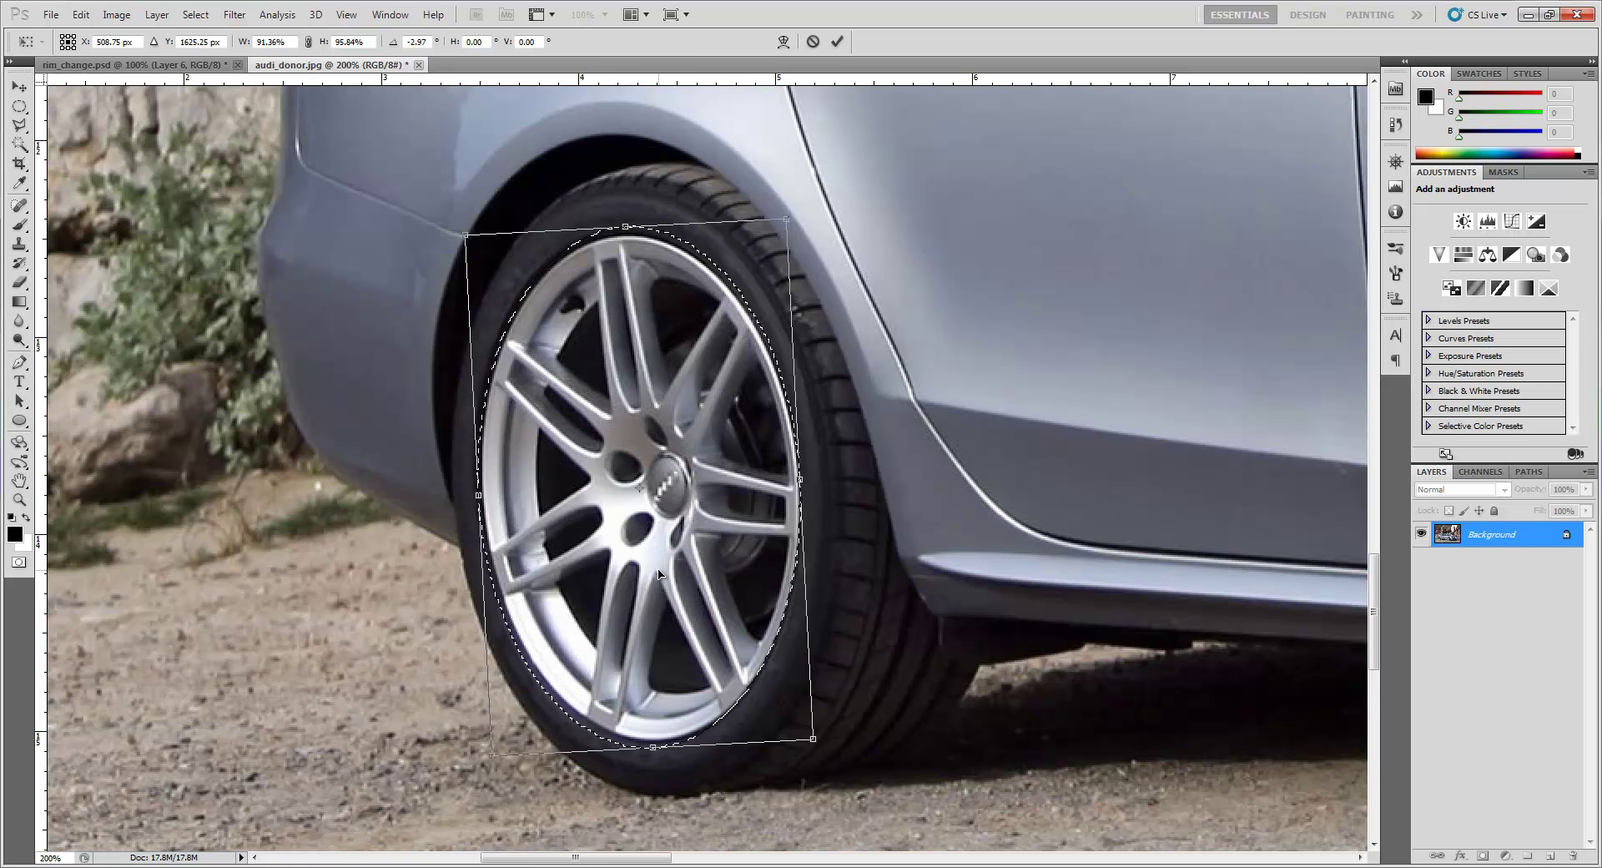
key(Return)
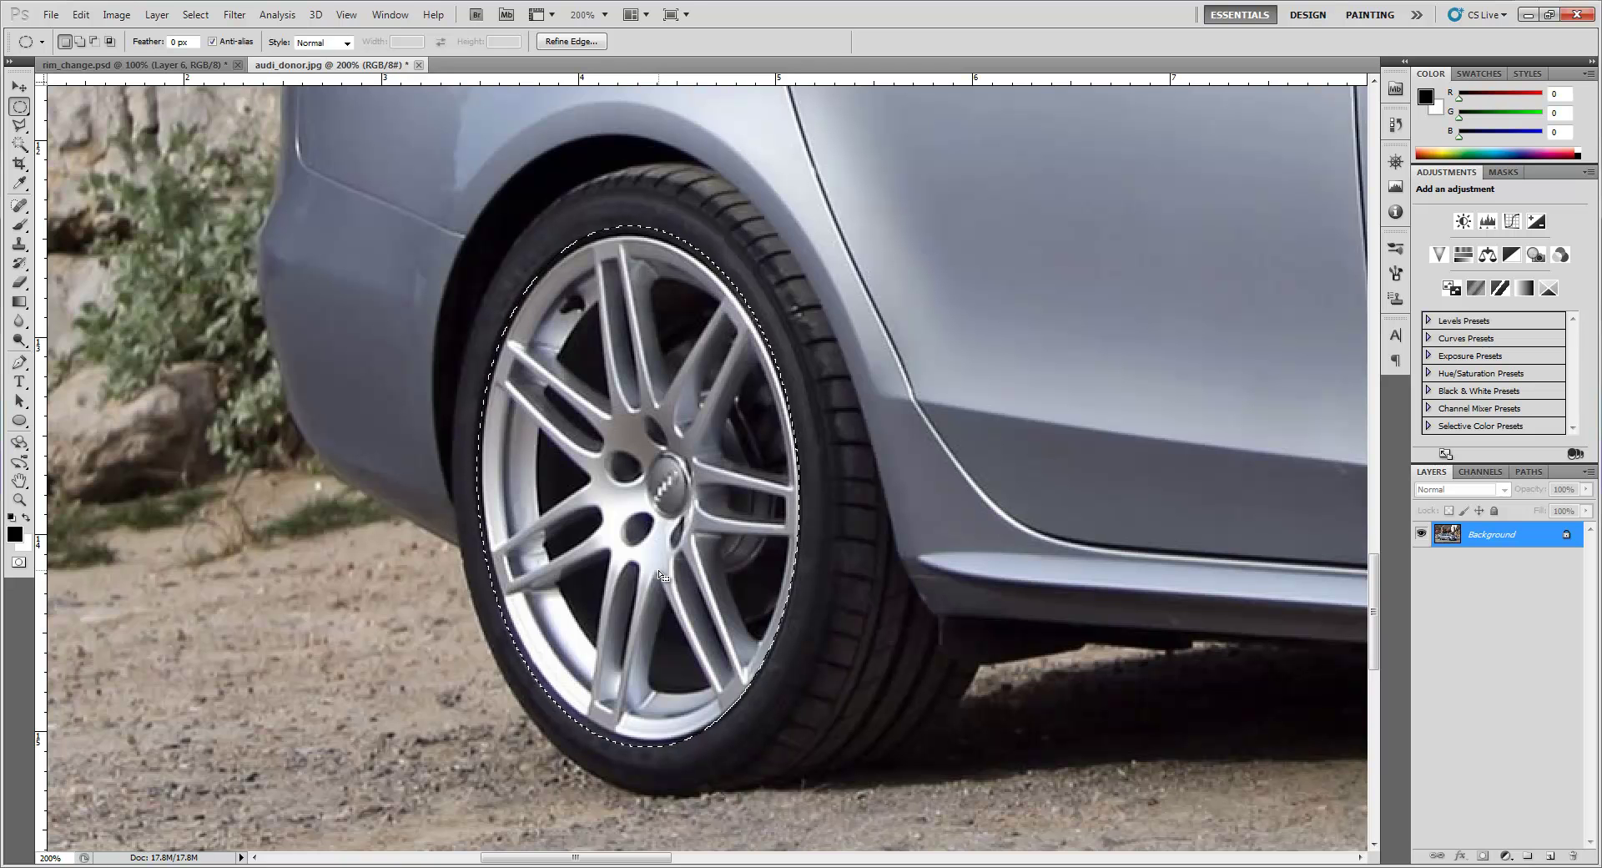
Step: Paste the copied donor rim into rim_change.psd as Layer 7 and move it over the rear of the car
click(140, 66)
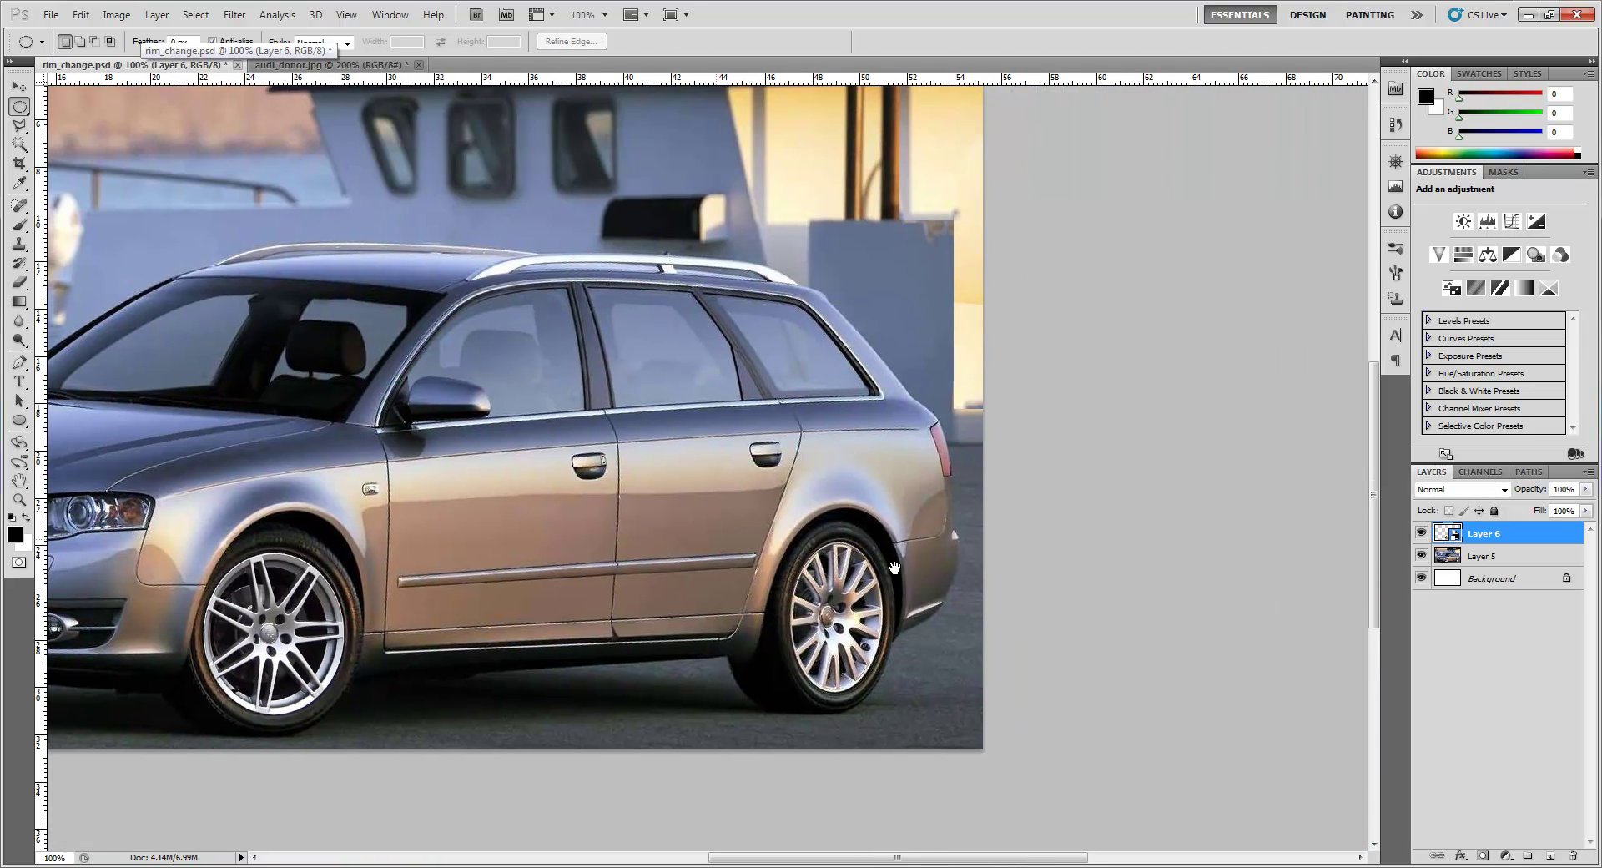
drag(751, 572, 919, 573)
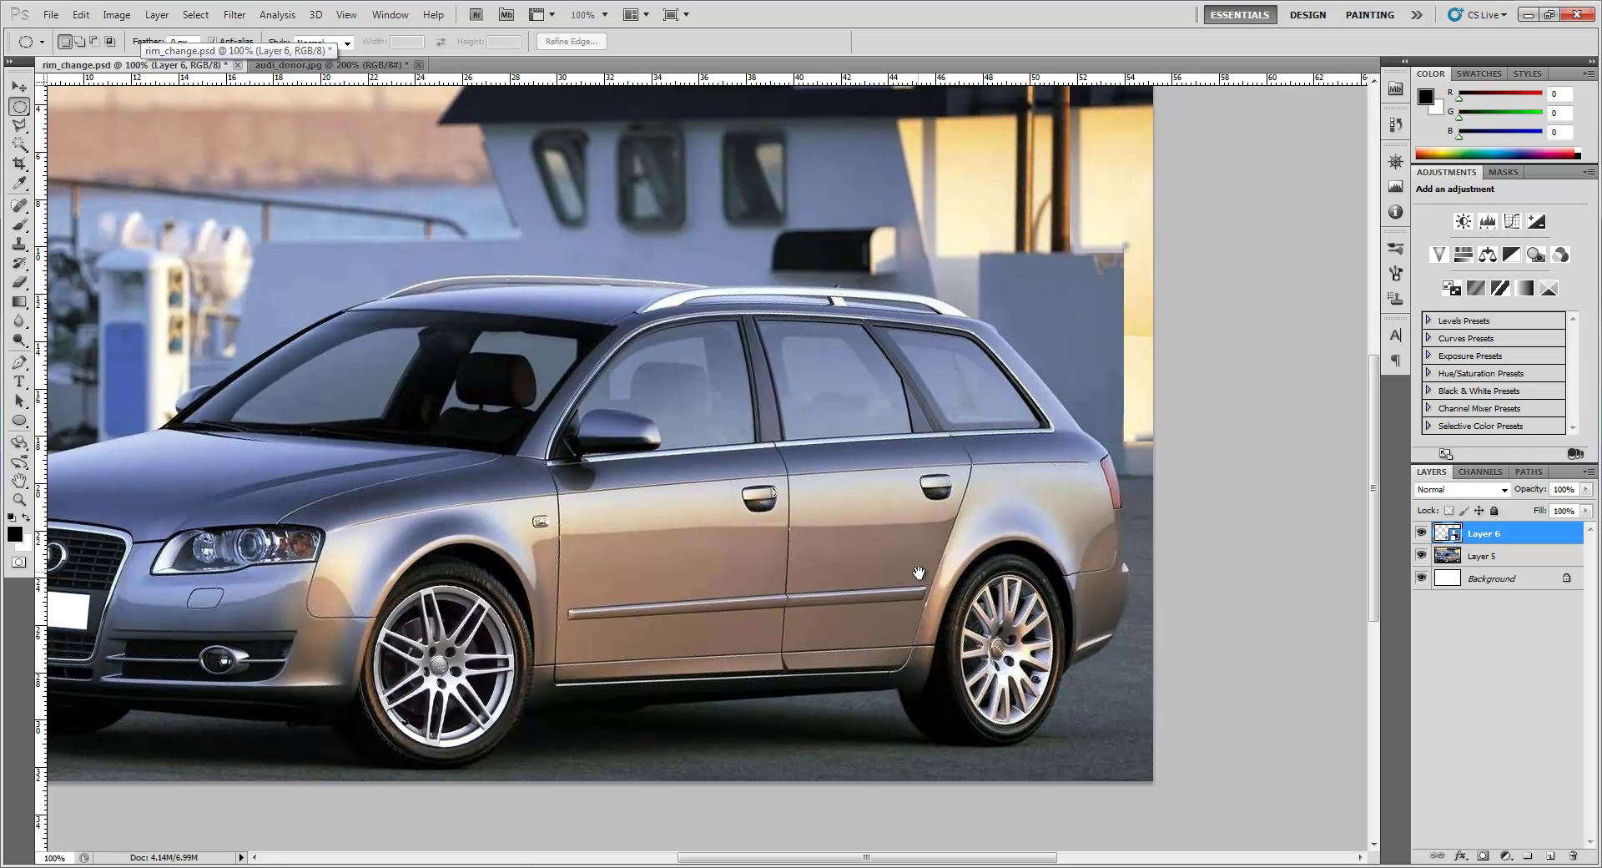
key(ctrl+v)
drag(753, 597, 857, 531)
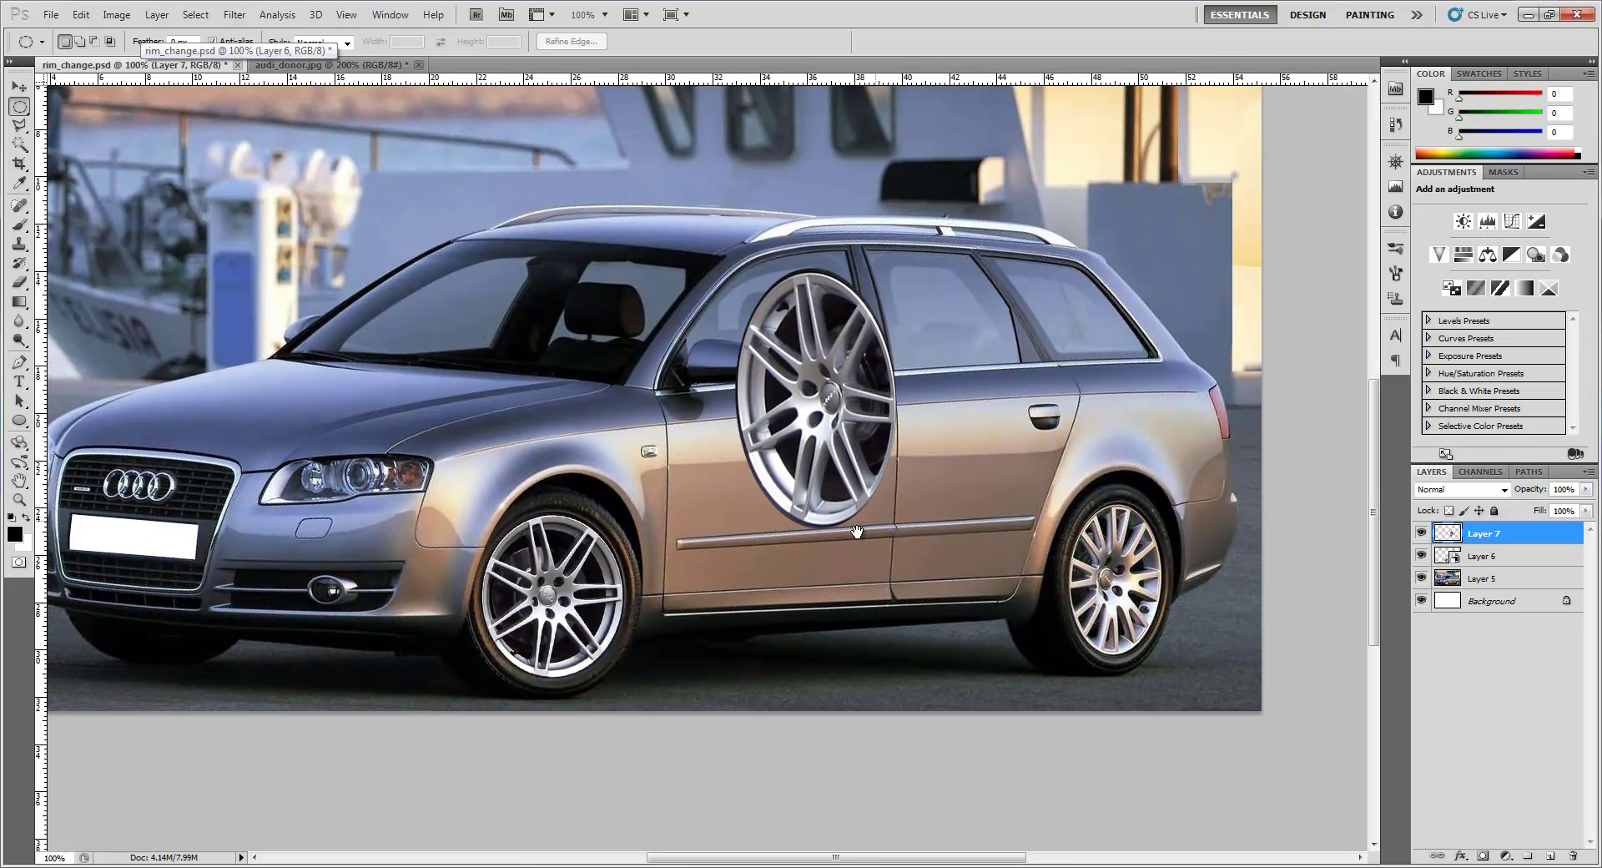
key(v)
drag(821, 449, 951, 530)
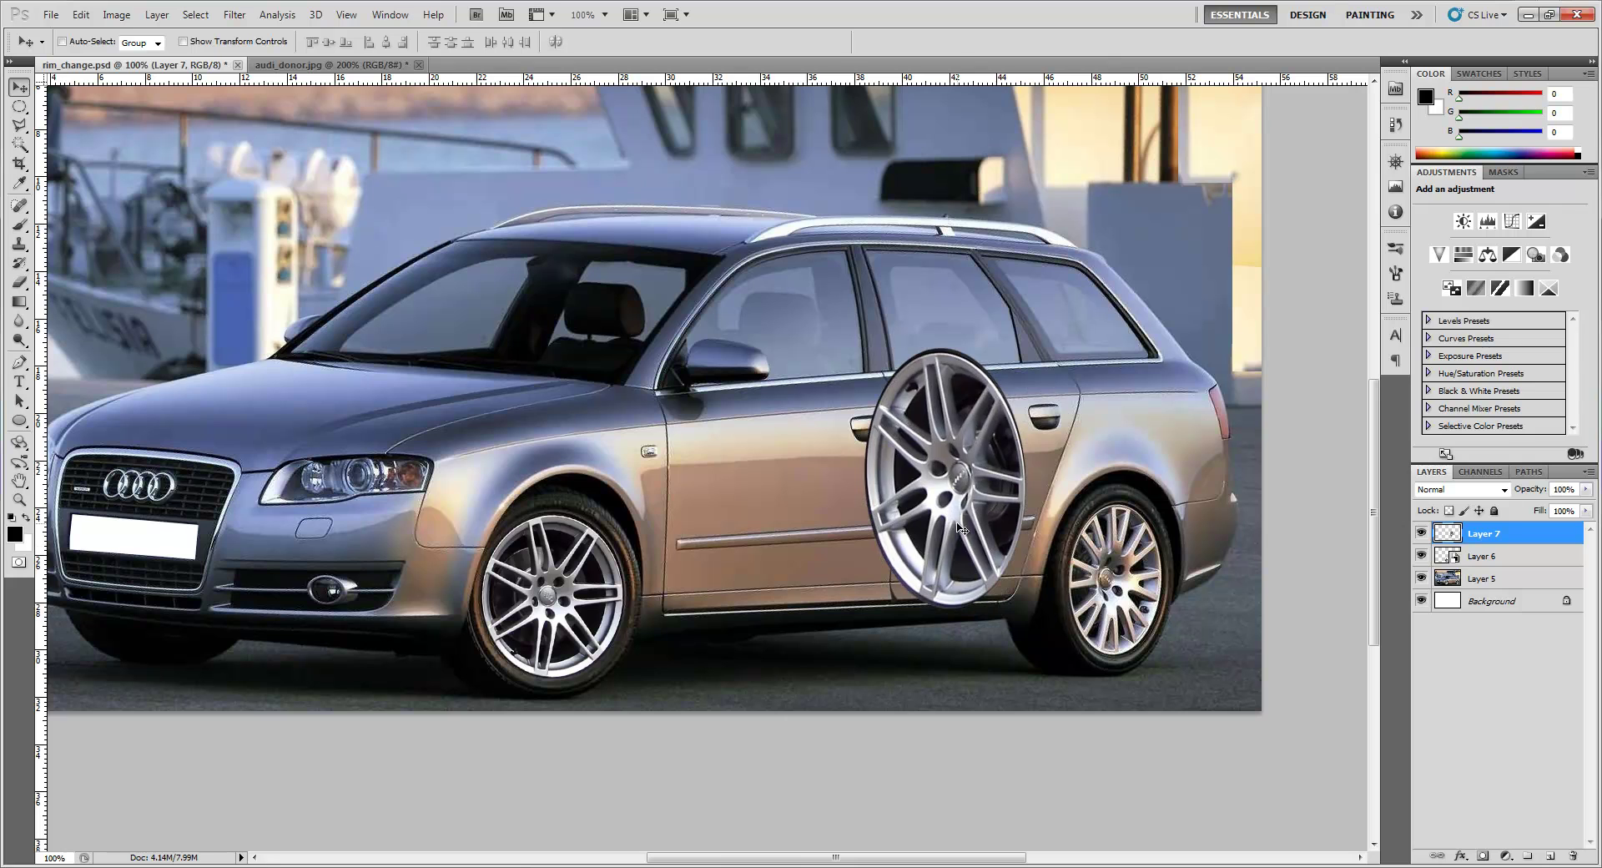
Step: Convert Layer 7 into a smart object and start Free Transform on it
right_click(1494, 542)
click(1542, 242)
key(ctrl+t)
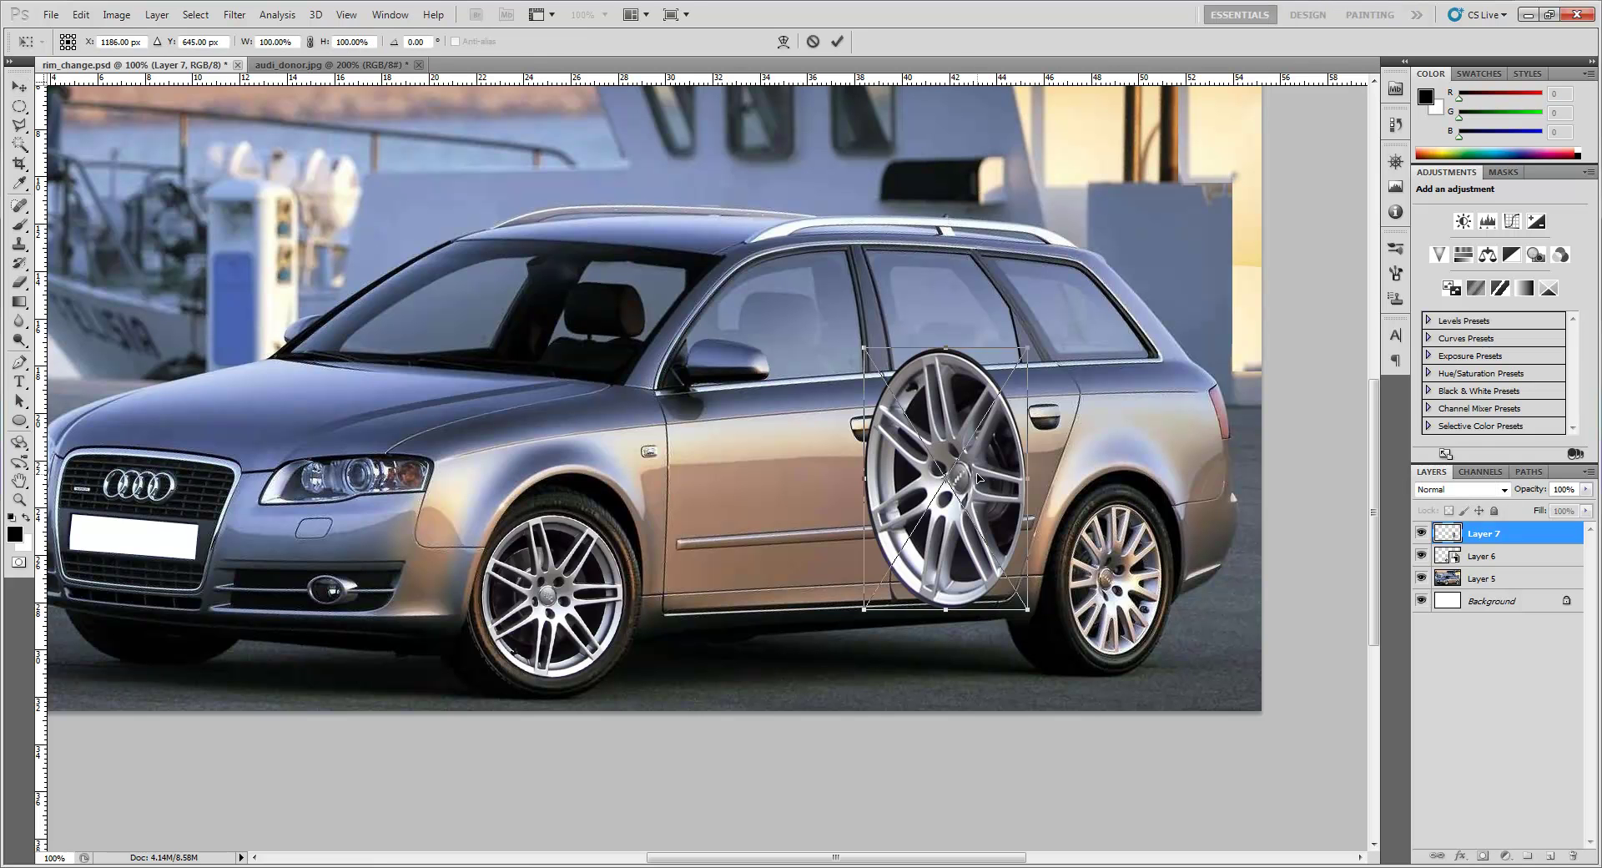
Step: Flip the rim horizontally, then move, rotate and shrink it roughly onto the rear wheel
right_click(978, 478)
click(1077, 709)
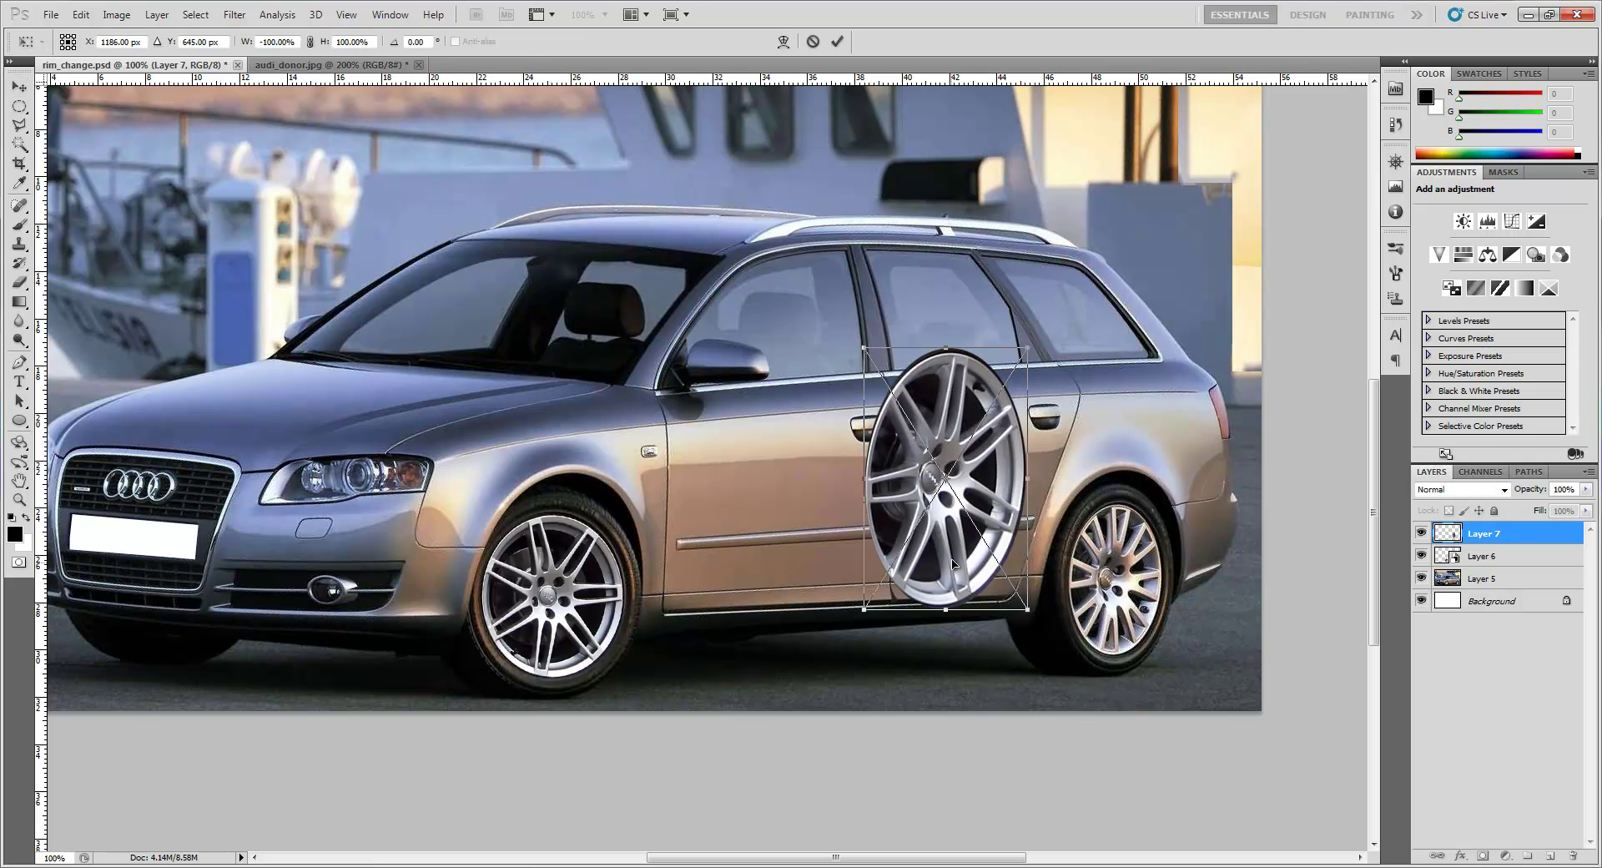
drag(954, 563, 1149, 655)
drag(1180, 601, 1249, 587)
drag(1220, 432, 1170, 503)
Step: Zoom in on the rear wheel and raise the rim into place on it
key(ctrl+plus)
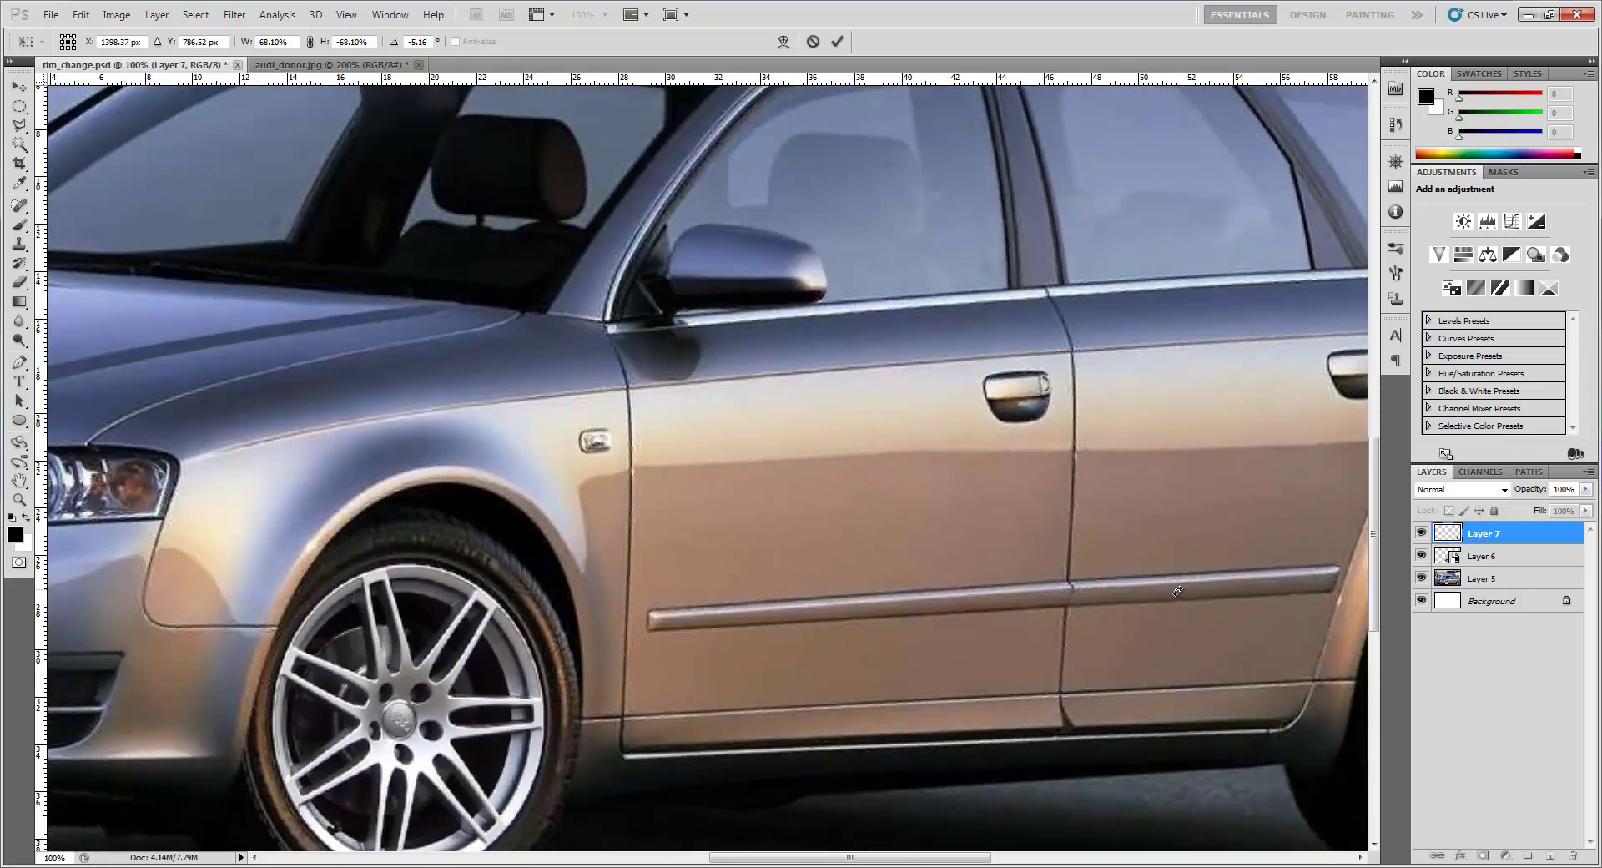
drag(1176, 590, 835, 479)
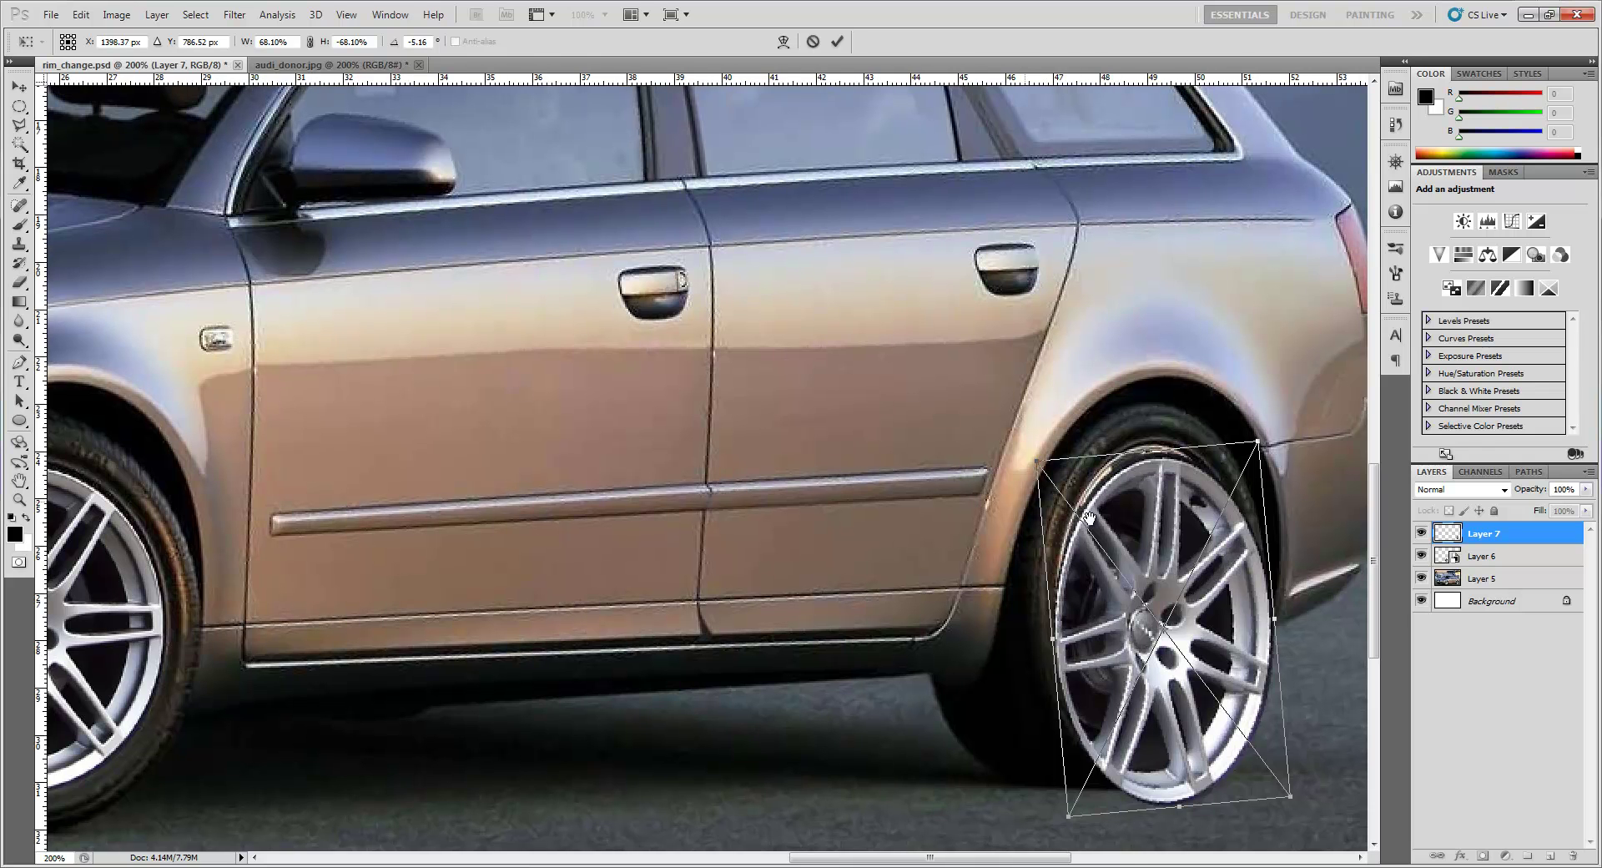
drag(1265, 599, 996, 560)
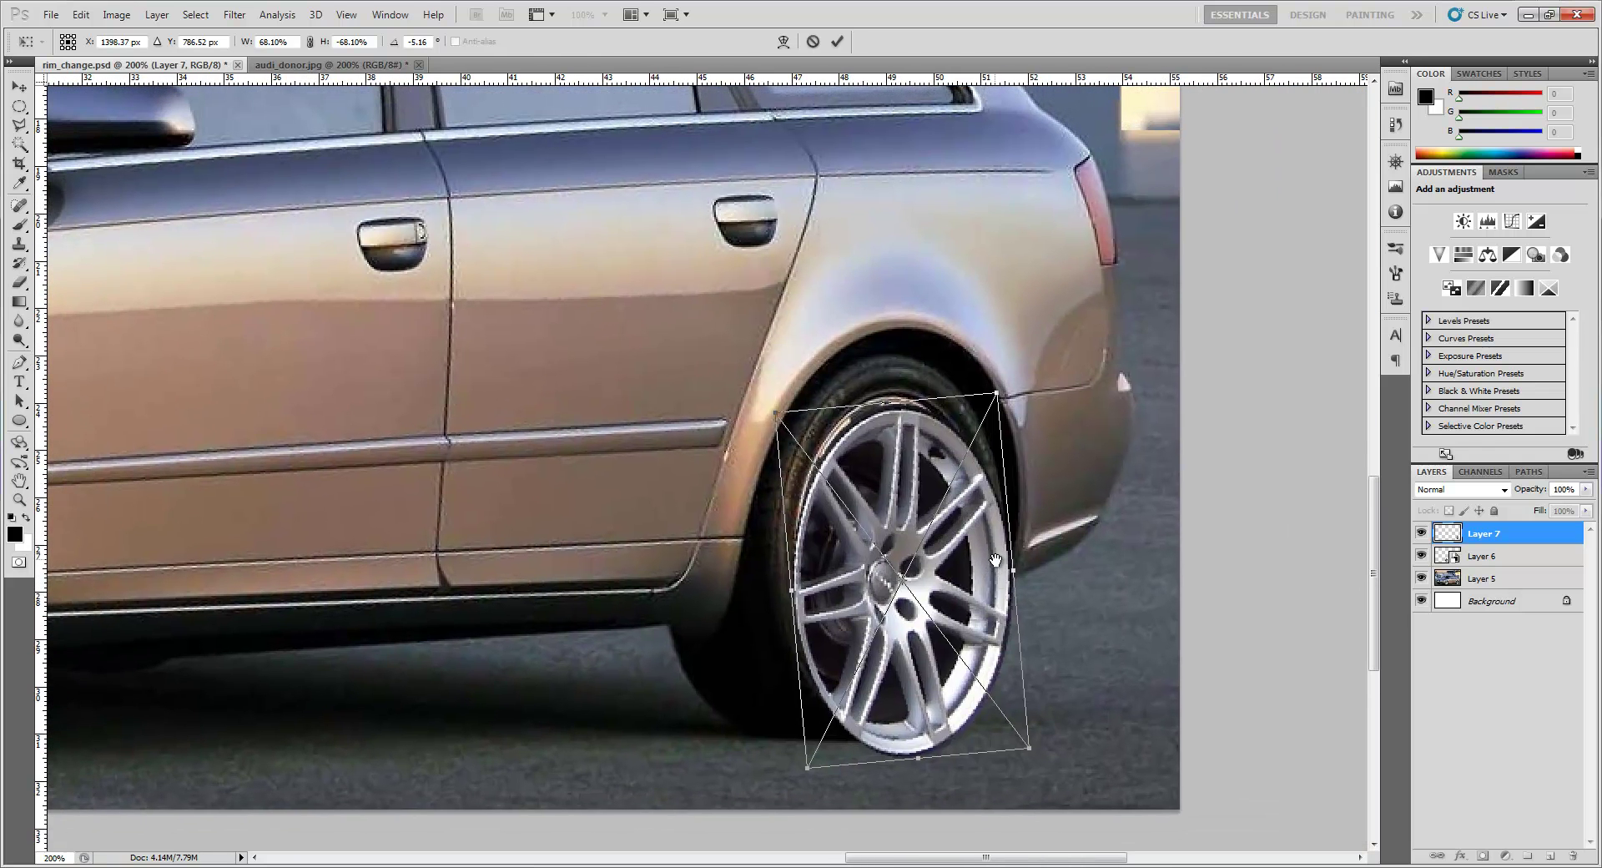
drag(898, 610, 899, 597)
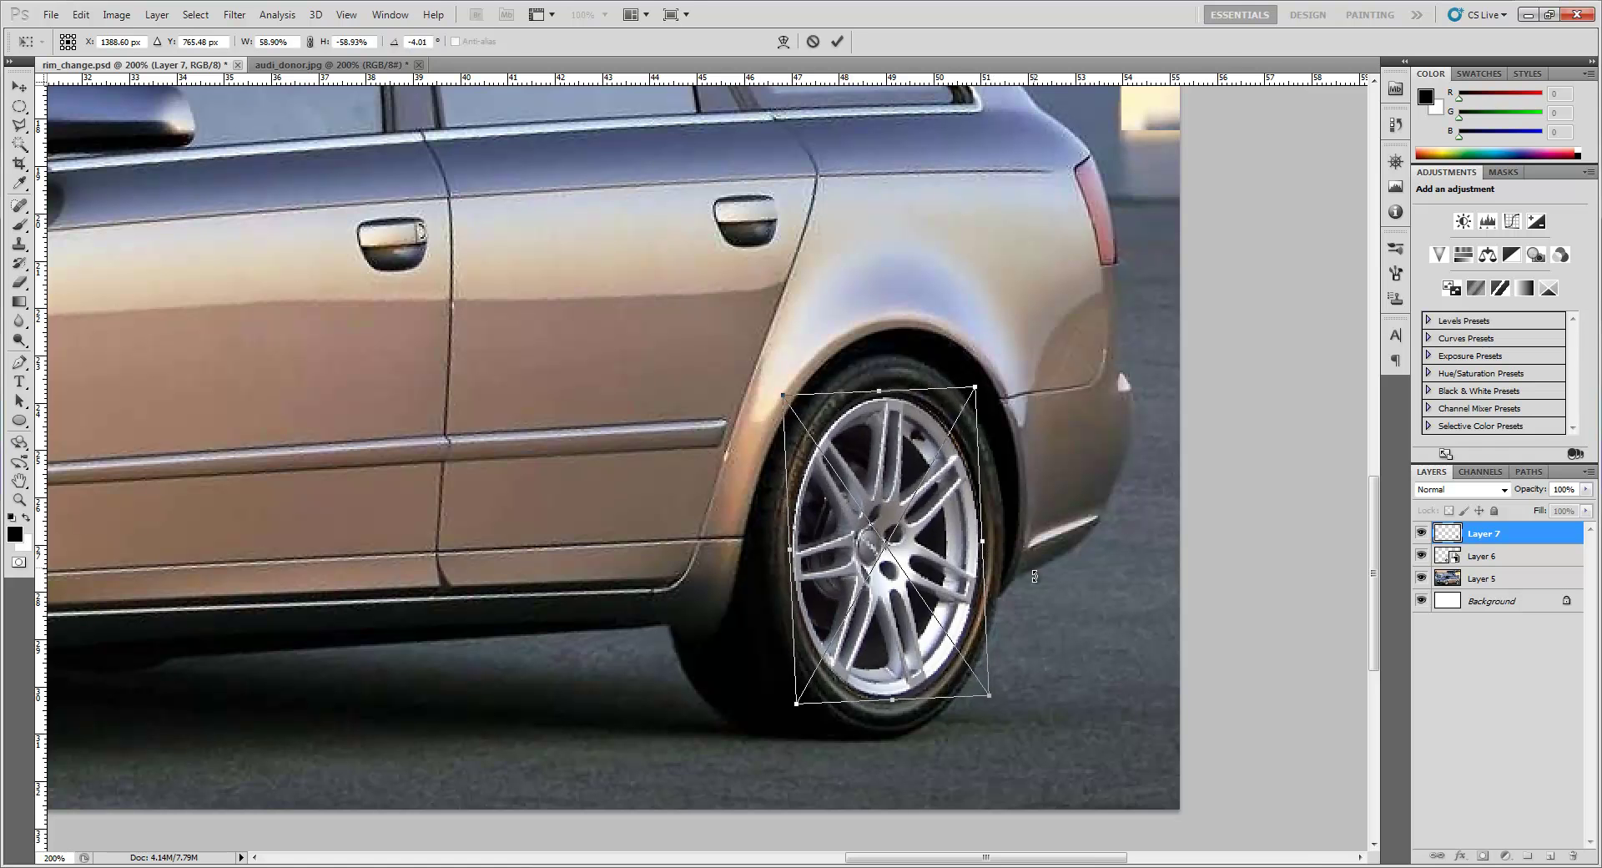
Step: Fine-tune the rim's position, tilt and width at about 59.6% scale, then apply the transform
key(ctrl+plus)
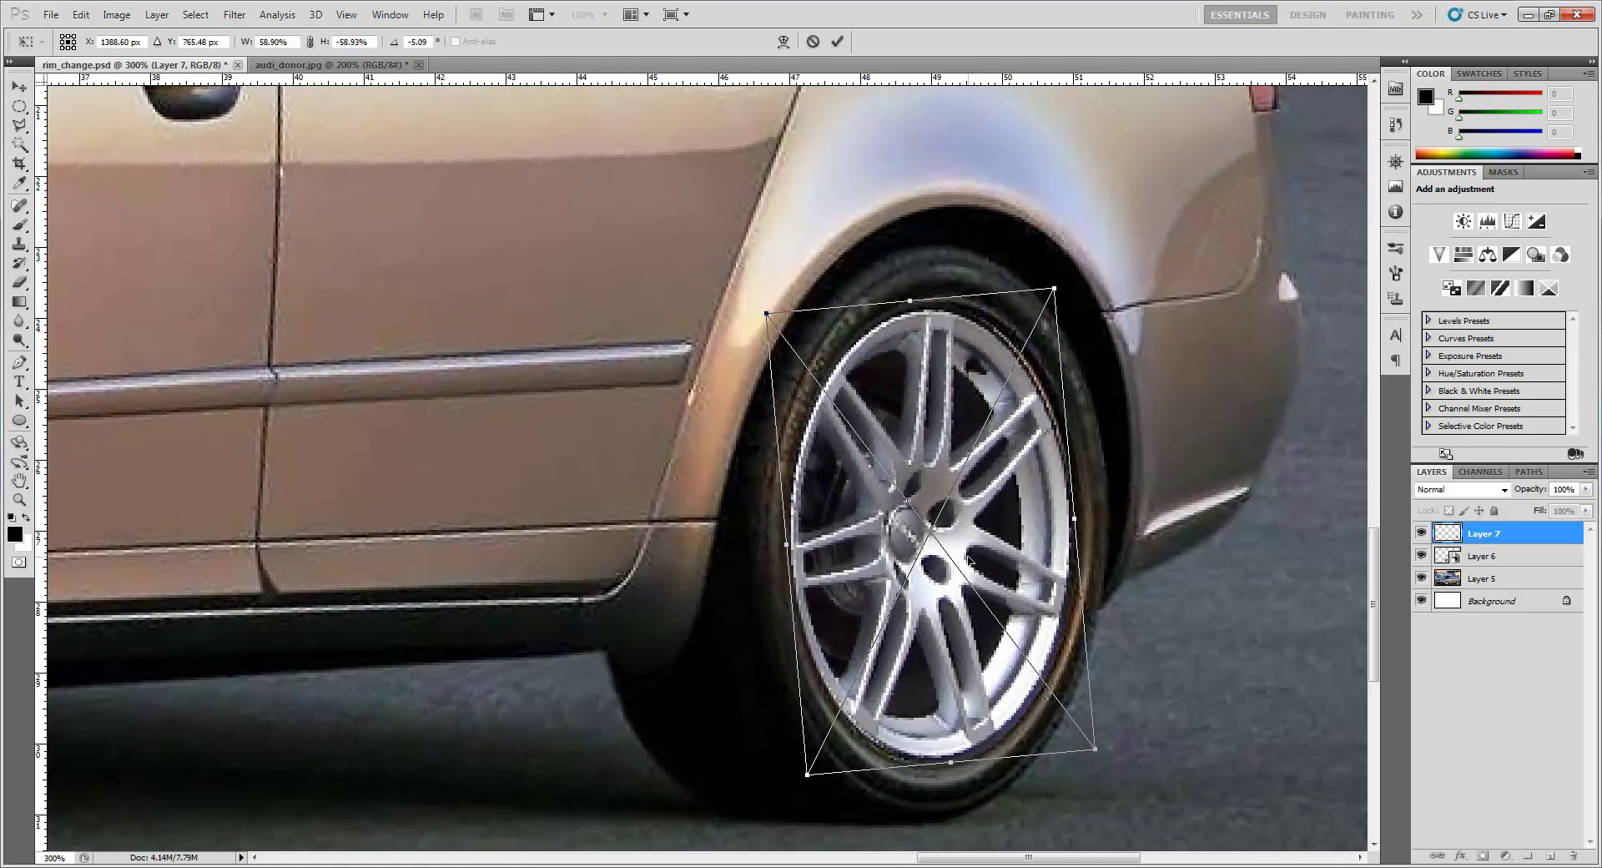
drag(949, 550, 955, 559)
key(Up)
key(Up)
key(Up)
key(Right)
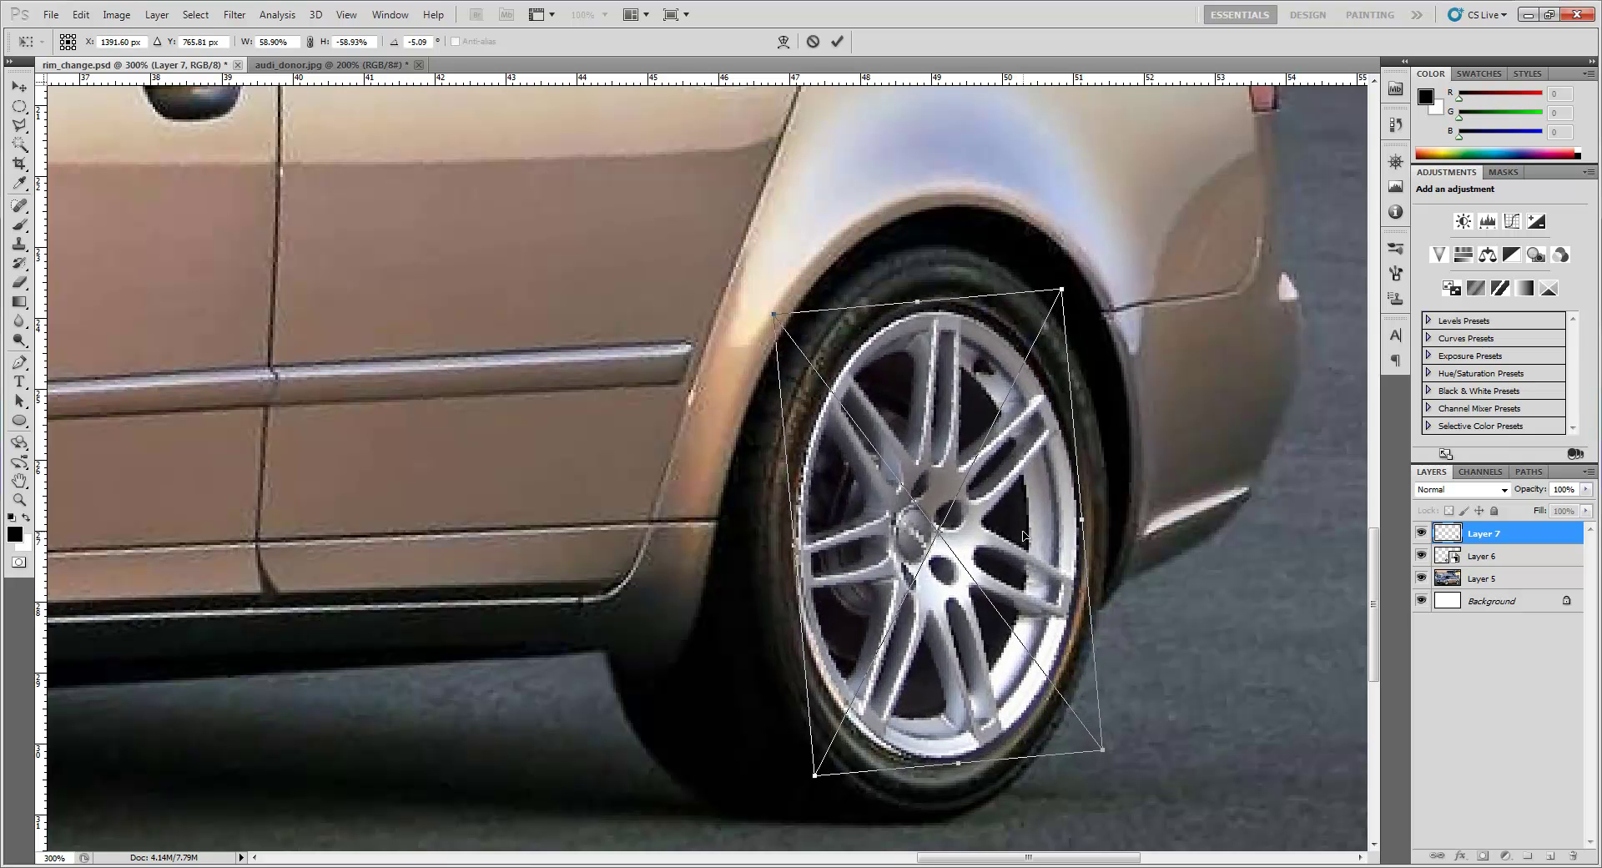
drag(1082, 796, 1076, 801)
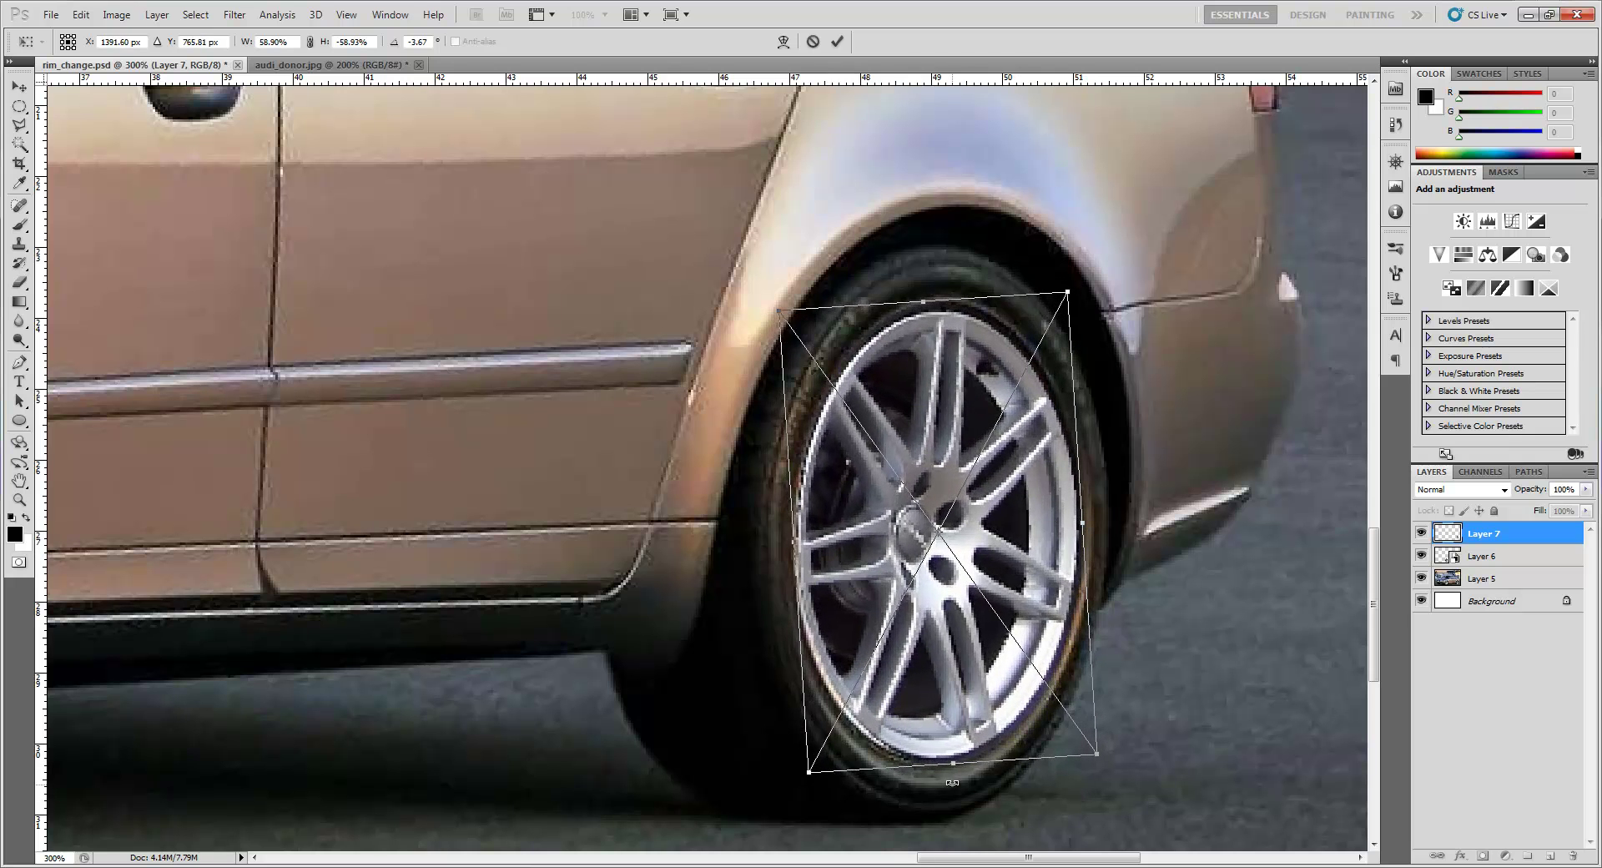
drag(791, 547, 788, 547)
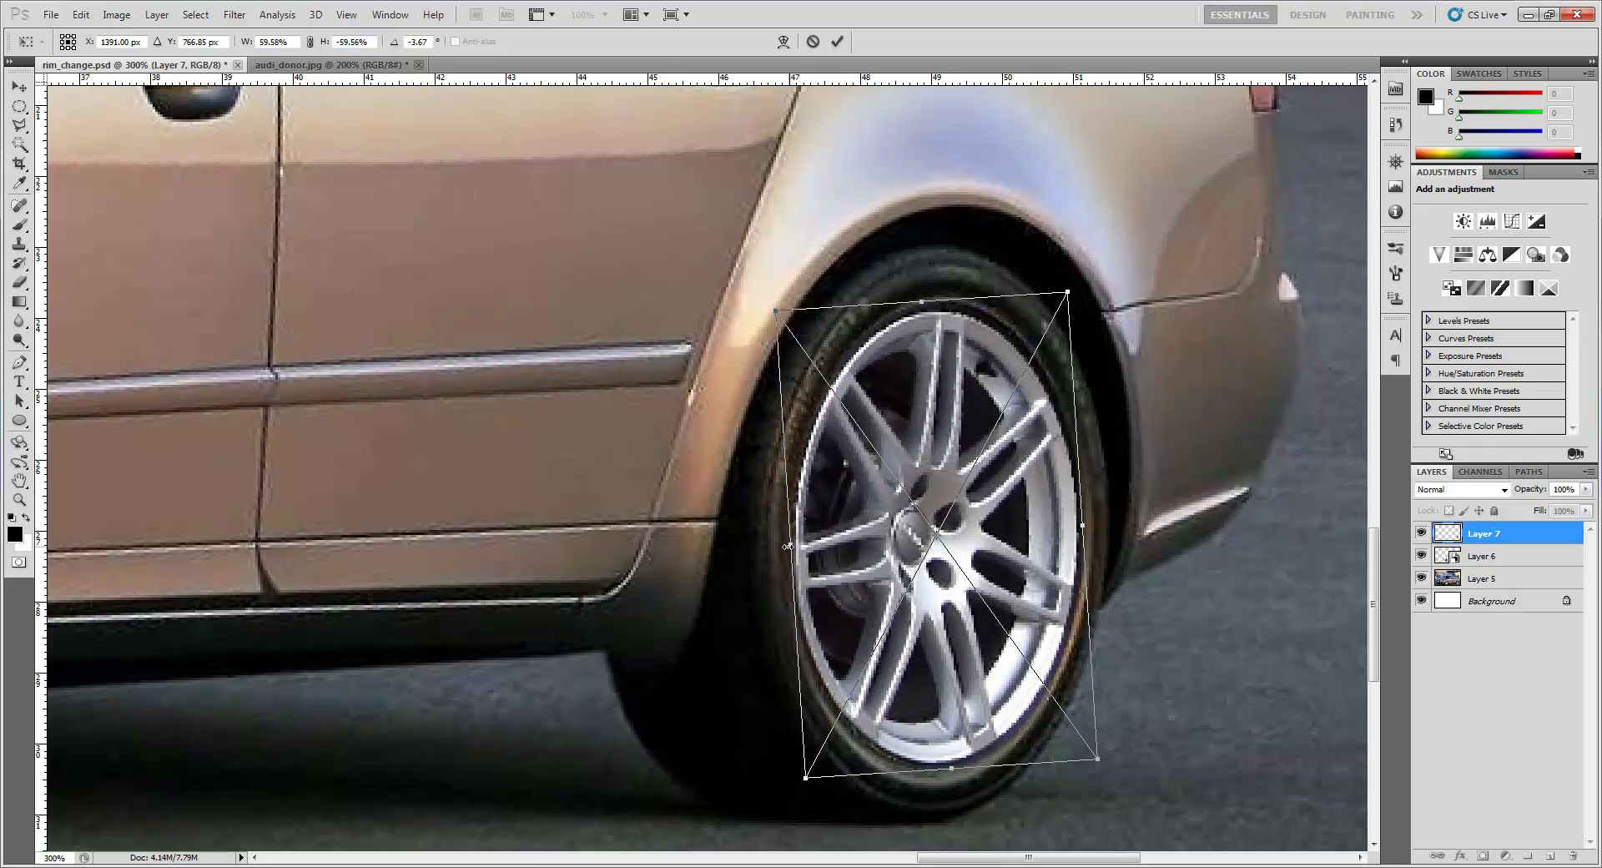
key(Return)
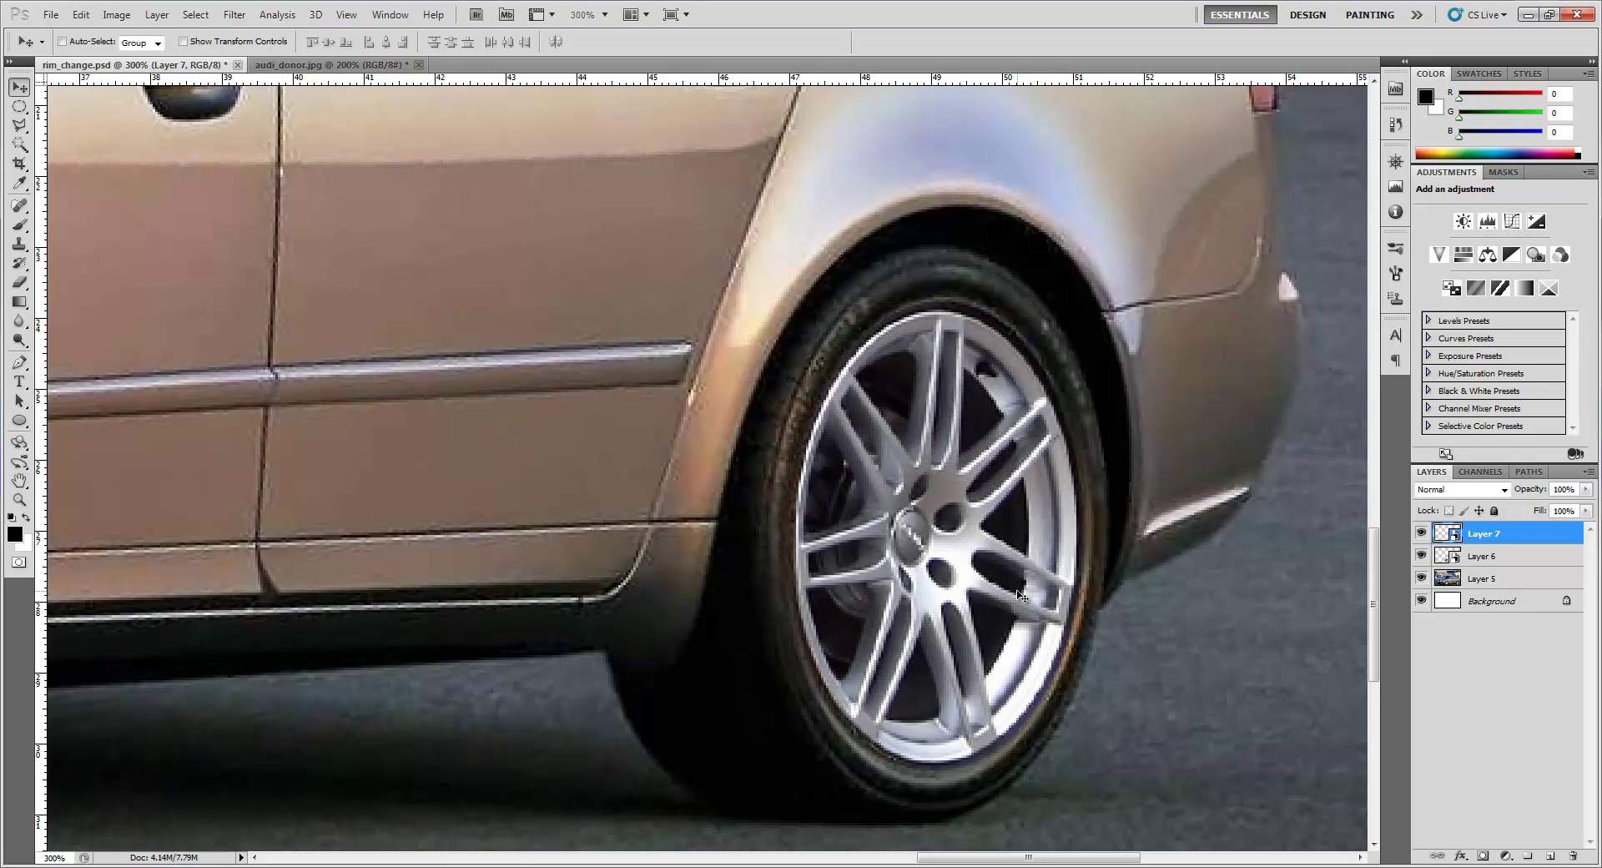
key(ctrl+minus)
key(ctrl+minus)
scroll(968, 605, down, 2)
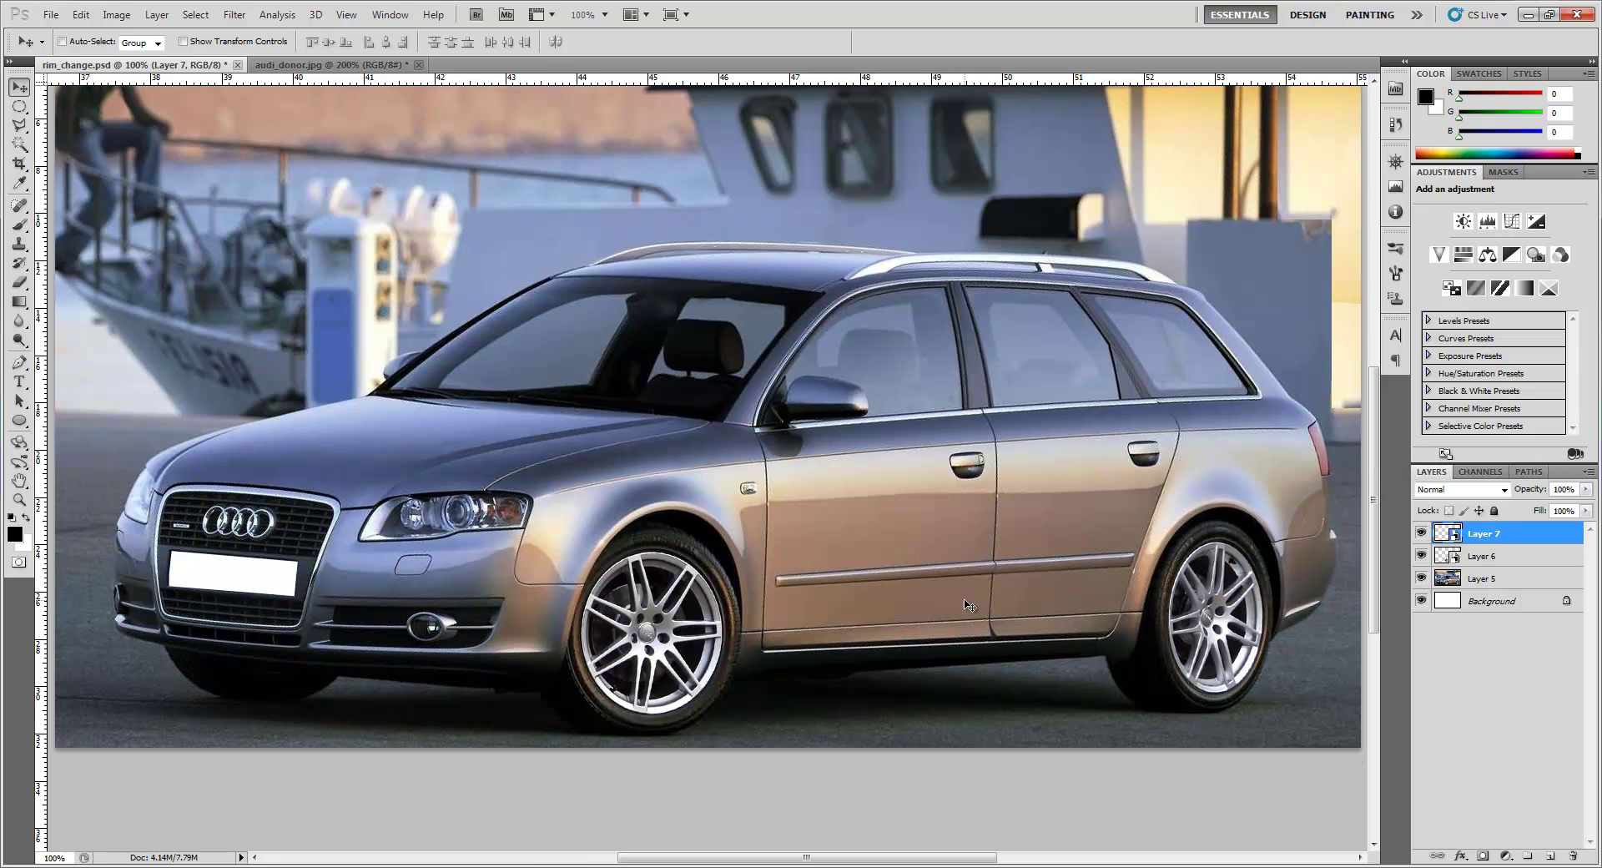
drag(1422, 556, 1421, 534)
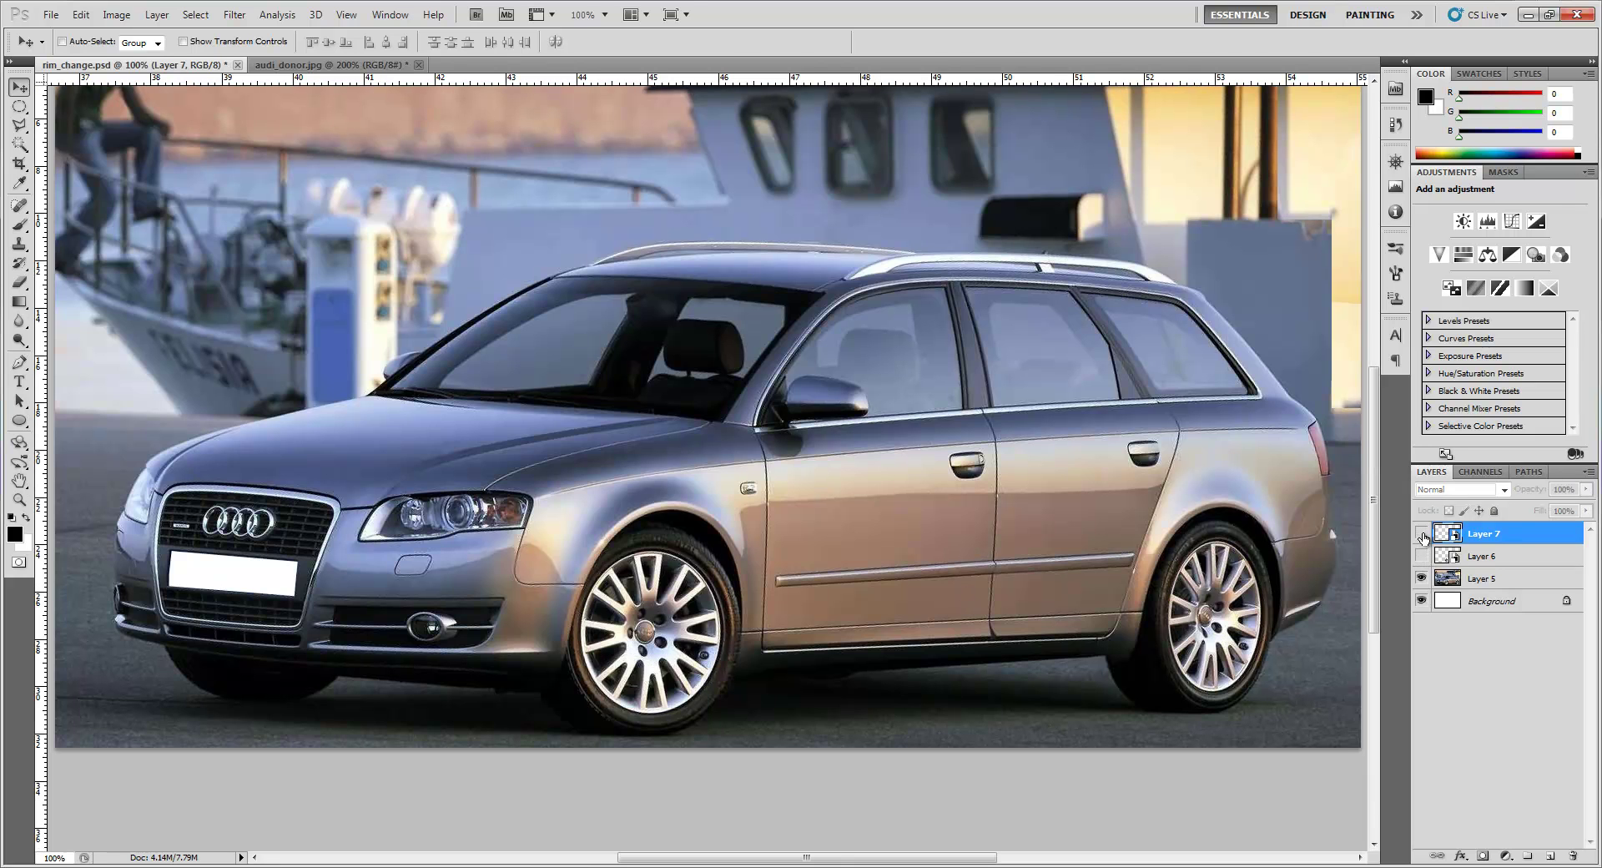
click(1421, 557)
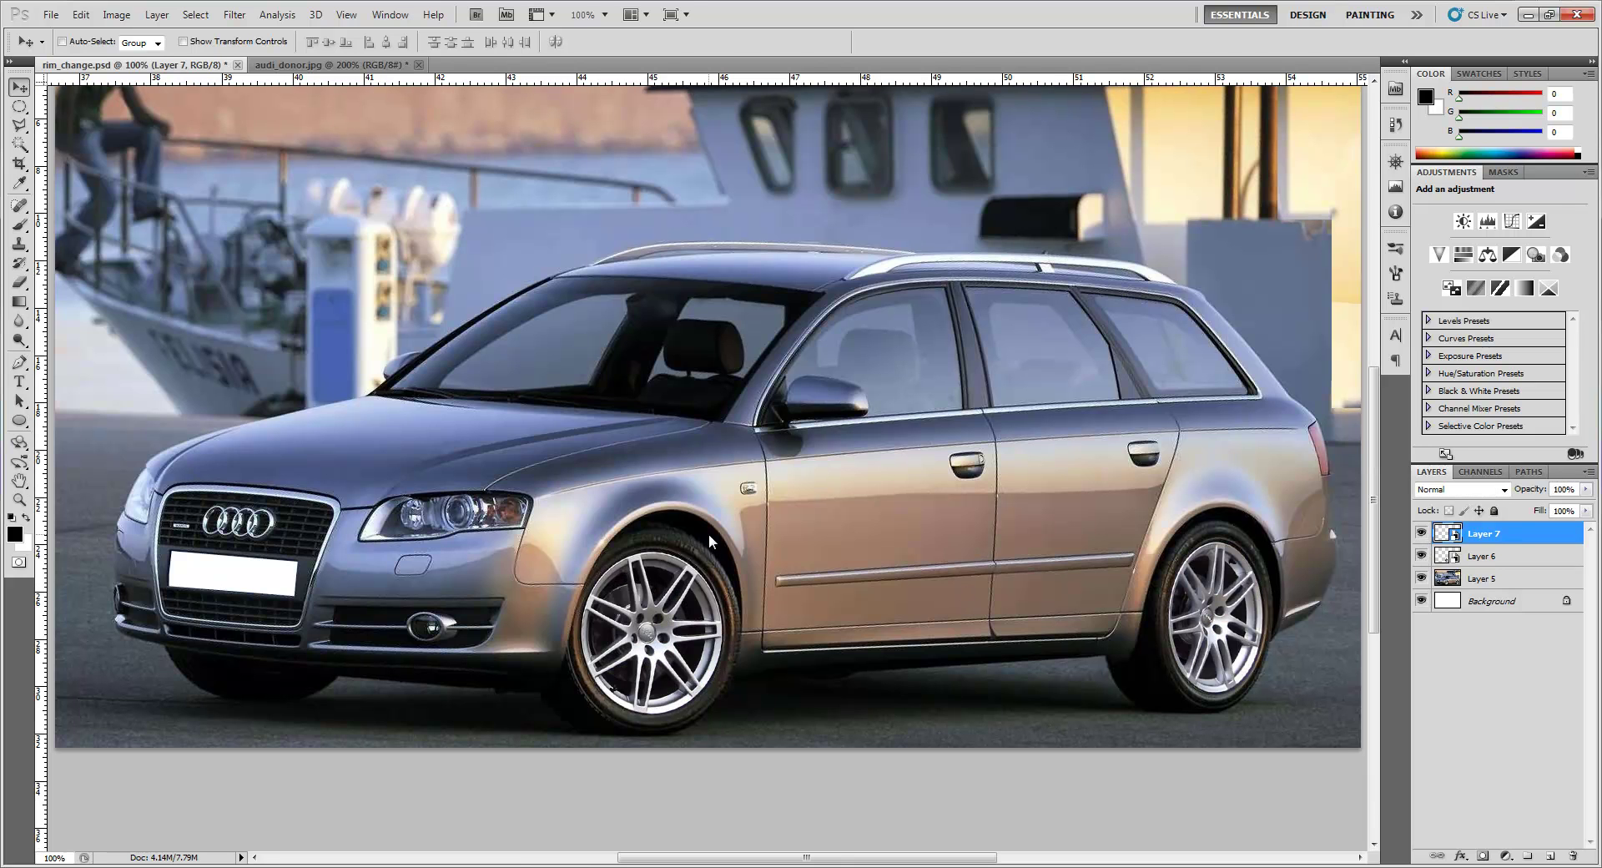
scroll(708, 533, down, 1)
scroll(751, 548, up, 2)
drag(939, 550, 969, 617)
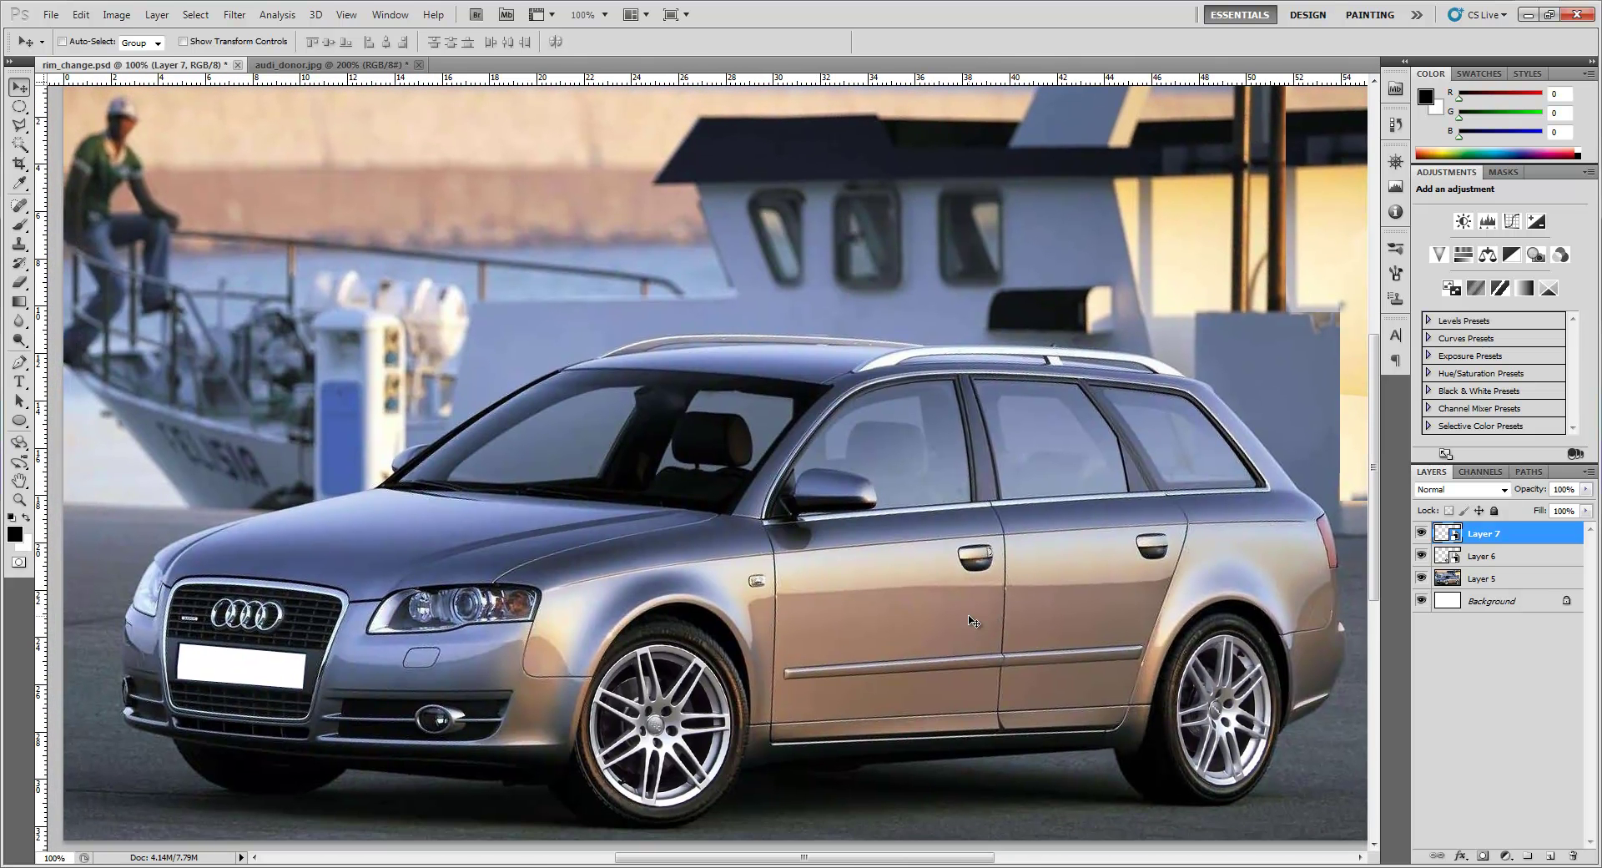